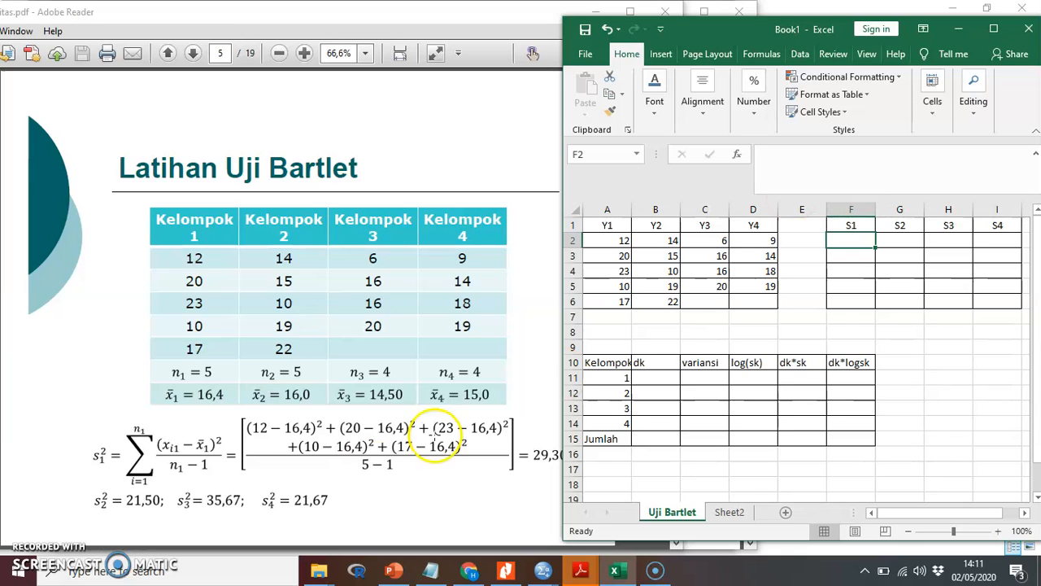
Enter the squared deviation formula =(A2-AVERAGE(A$2:A$6))^2 in cell F2, keeping the averaged range's rows fixed.
{"action": "left_click", "coordinate": [805, 169]}
{"action": "type", "text": "=("}
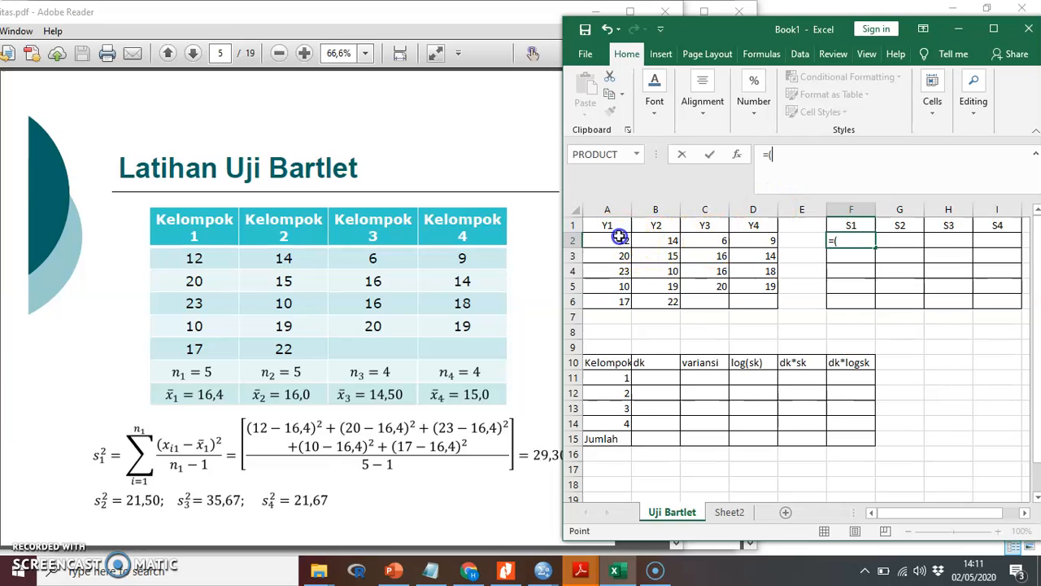
{"action": "left_click", "coordinate": [620, 237]}
{"action": "type", "text": "-average"}
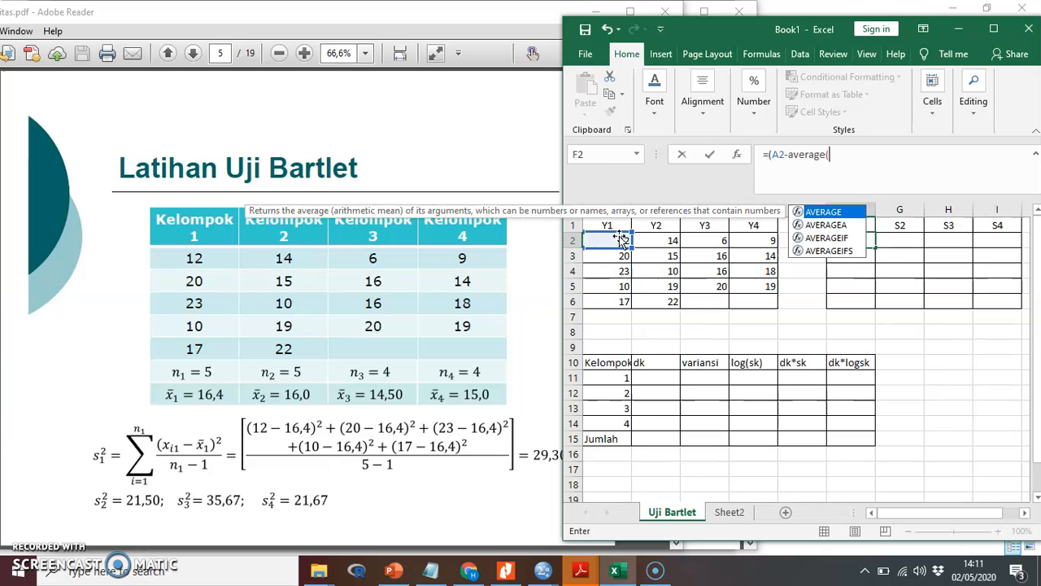
{"action": "type", "text": "("}
{"action": "left_click_drag", "start_coordinate": [619, 241], "coordinate": [620, 301]}
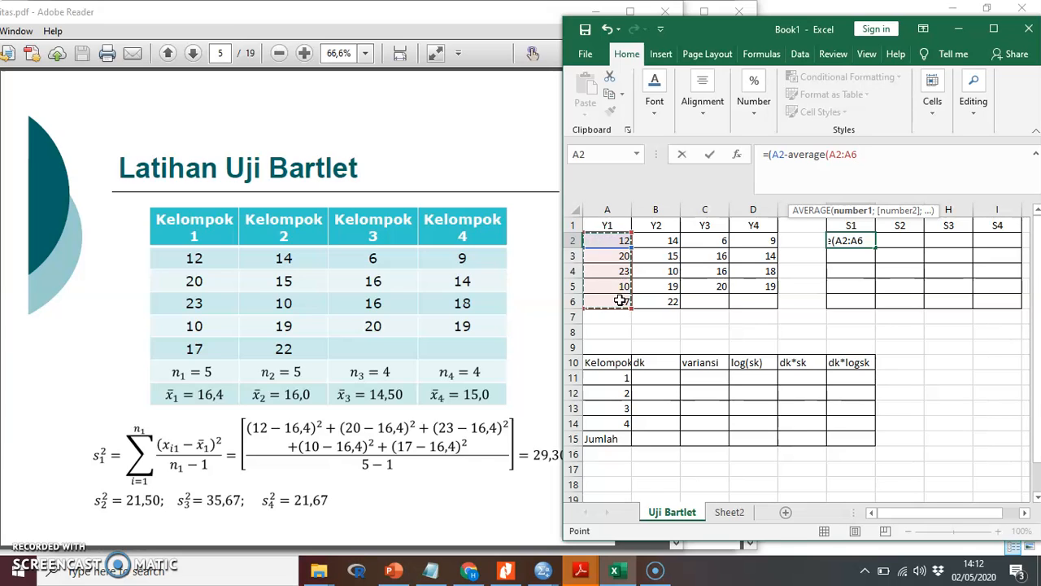
{"action": "key", "text": "F4"}
{"action": "key", "text": "F4"}
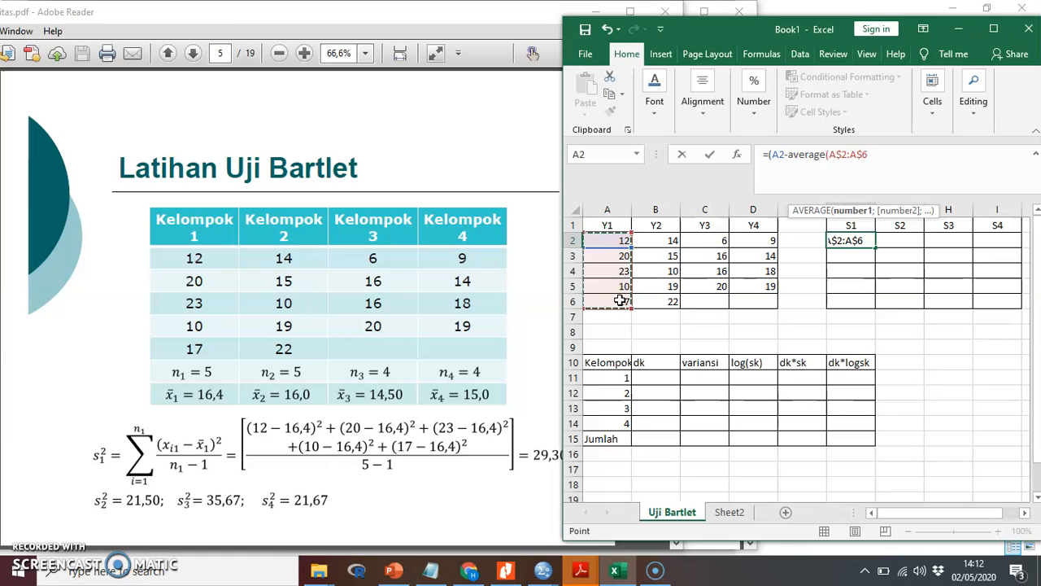
{"action": "key", "text": "F4"}
{"action": "key", "text": "F4"}
{"action": "key", "text": "F4"}
{"action": "key", "text": "F4"}
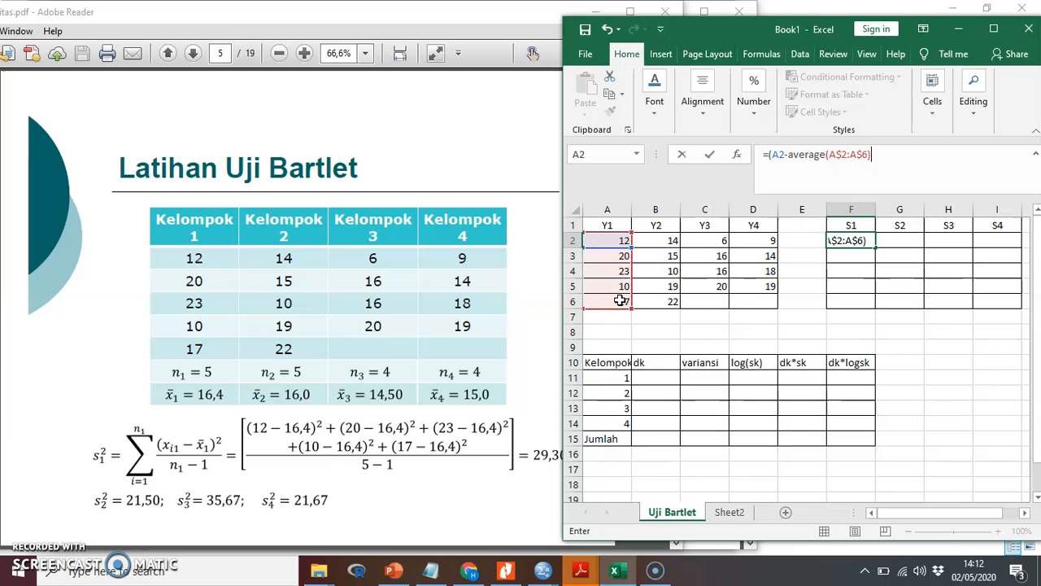
{"action": "type", "text": "^2"}
{"action": "key", "text": "Return"}
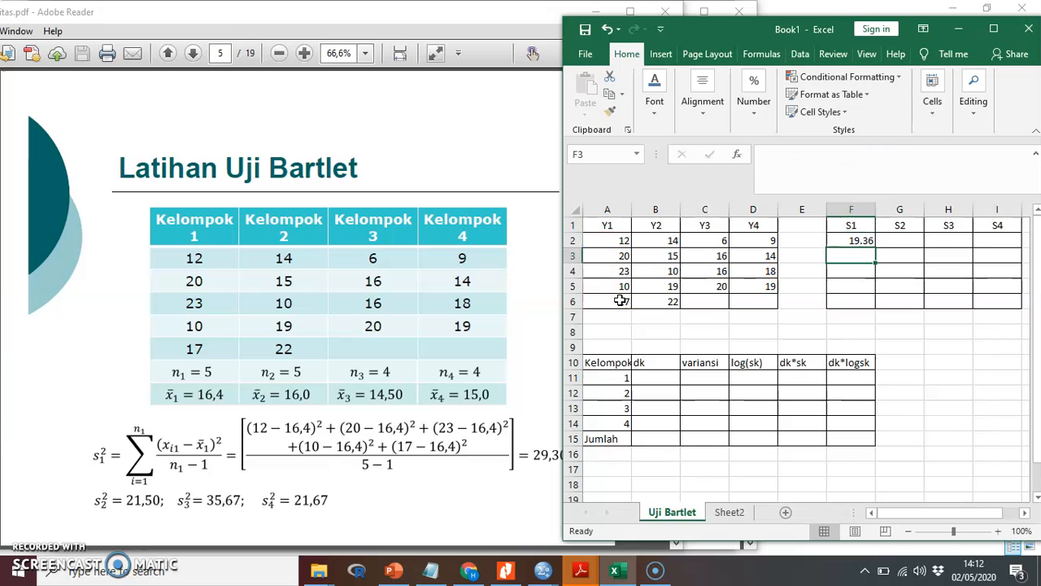
Fill the F2 formula down to F6 and across the S2, S3 and S4 columns through I6.
{"action": "left_click", "coordinate": [852, 241]}
{"action": "left_click_drag", "start_coordinate": [877, 246], "coordinate": [877, 307]}
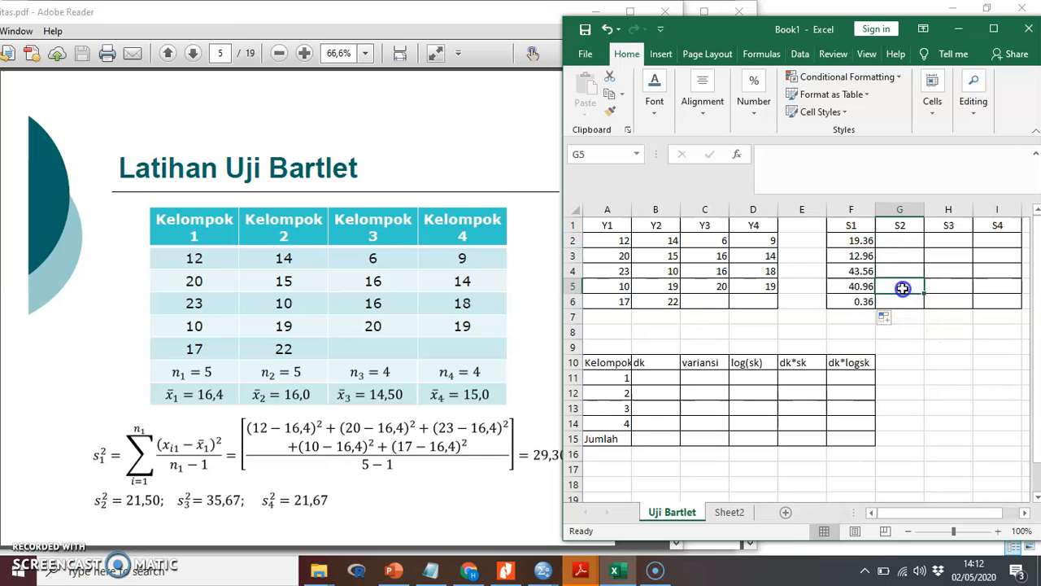
{"action": "left_click", "coordinate": [861, 241]}
{"action": "left_click_drag", "start_coordinate": [860, 241], "coordinate": [999, 303]}
{"action": "left_click", "coordinate": [944, 332]}
Clear cells H6 and I6, since groups 3 and 4 have no fifth observation.
{"action": "left_click", "coordinate": [959, 301]}
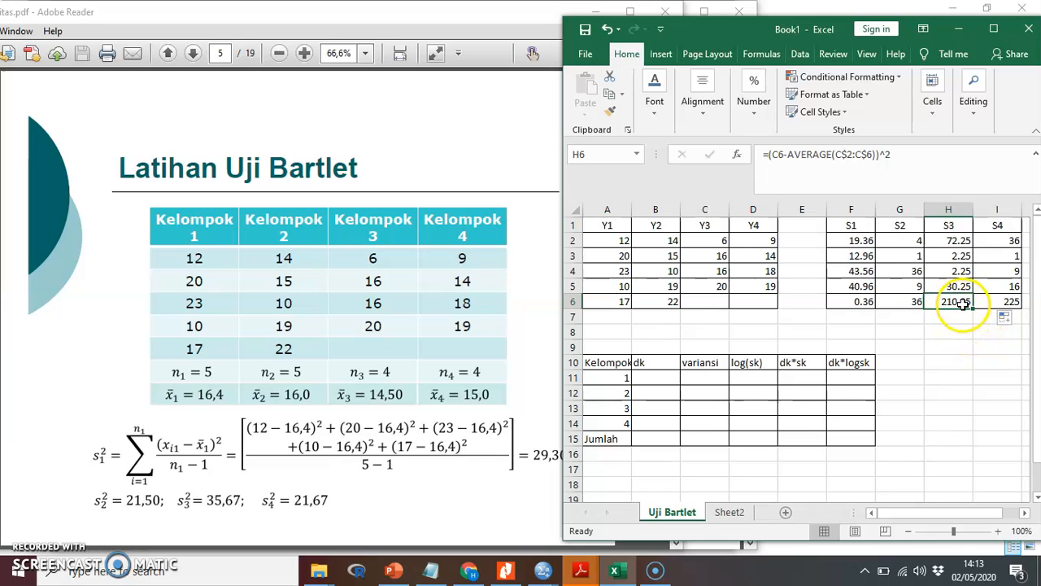
{"action": "key", "text": "Delete"}
{"action": "left_click", "coordinate": [994, 298]}
{"action": "key", "text": "Delete"}
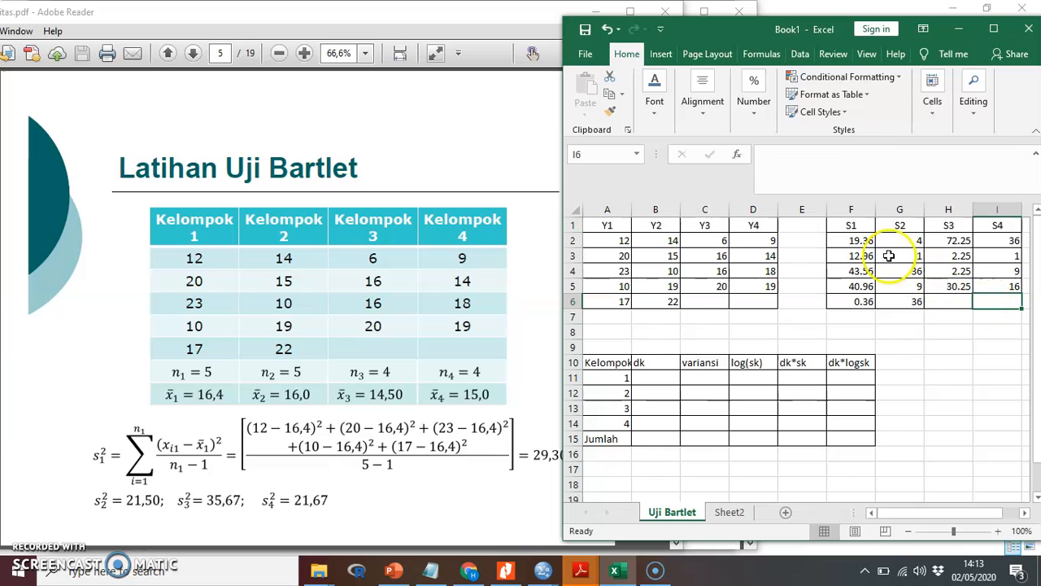
Examine the formulas in F2, F3 and G2 to compare their relative and fixed references.
{"action": "left_click", "coordinate": [900, 255]}
{"action": "left_click", "coordinate": [863, 240]}
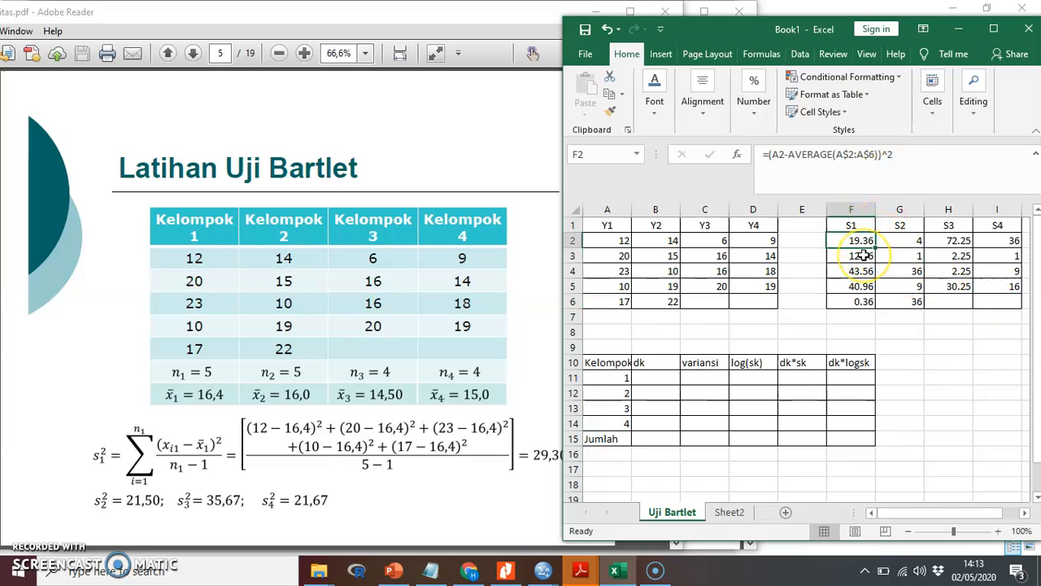
{"action": "left_click", "coordinate": [863, 255]}
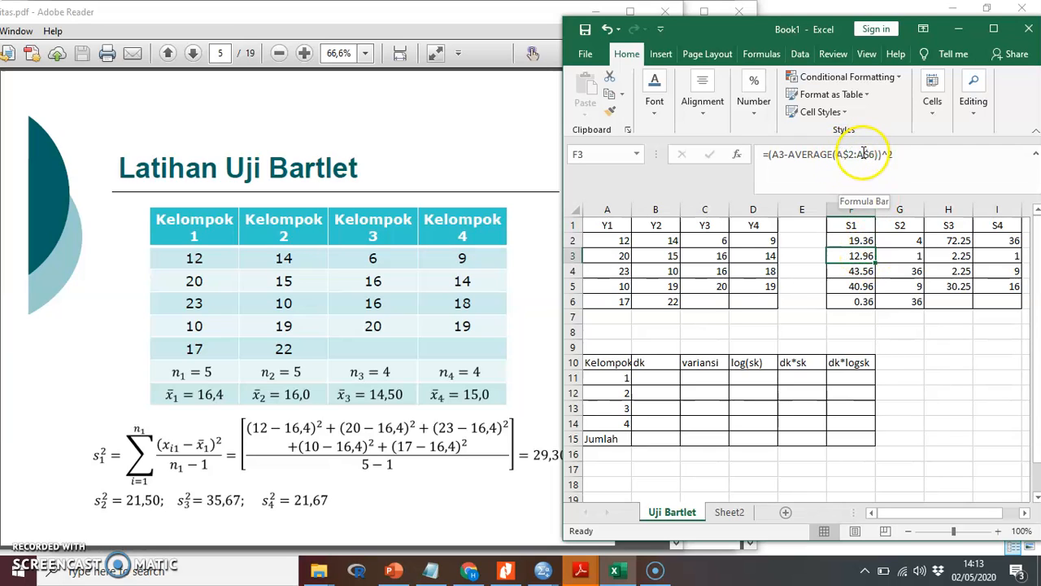
{"action": "left_click", "coordinate": [851, 241]}
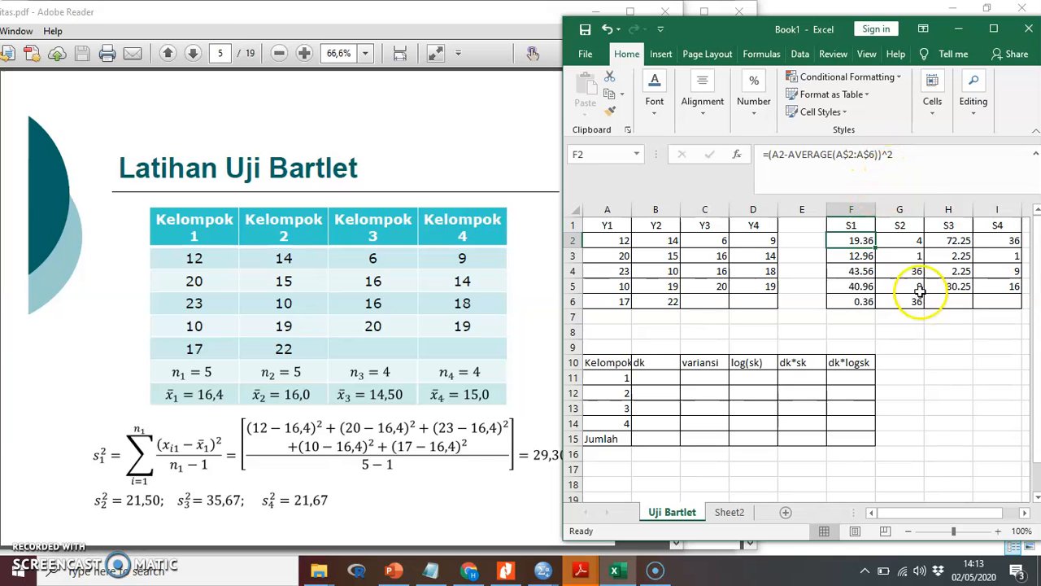
{"action": "left_click", "coordinate": [911, 242]}
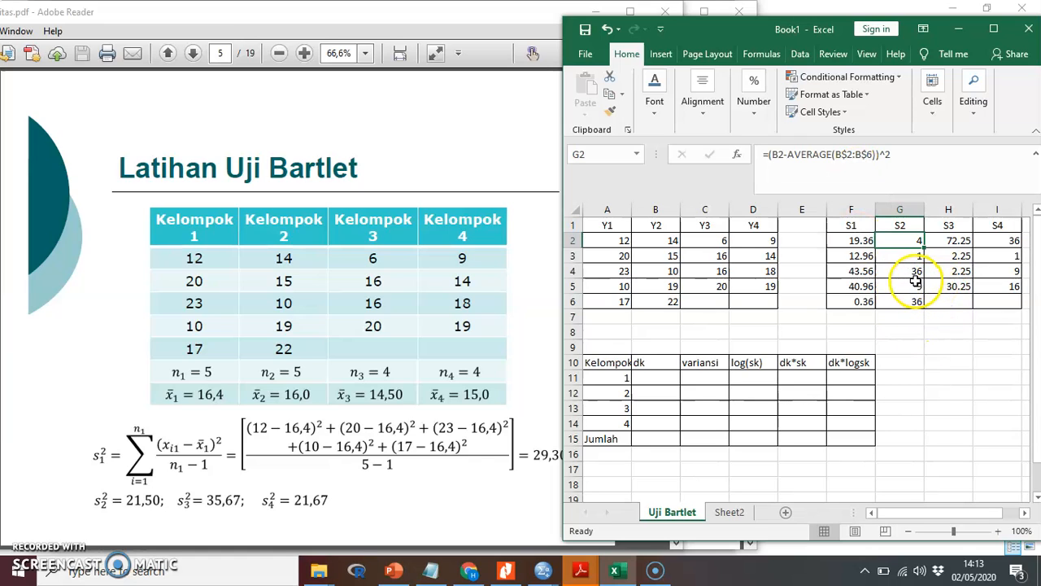
Total the S1 squared deviations in cell F7 with a SUM of F2:F6.
{"action": "left_click", "coordinate": [850, 314]}
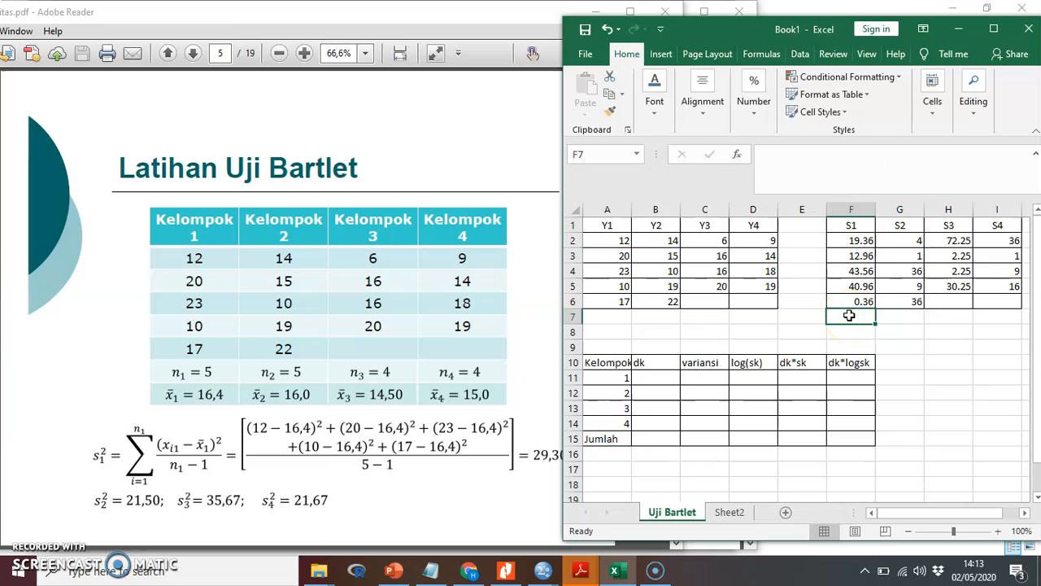
{"action": "type", "text": "=sum("}
{"action": "key", "text": "Up"}
{"action": "key", "text": "shift+Up"}
{"action": "key", "text": "shift+Up"}
{"action": "key", "text": "shift+Up"}
{"action": "key", "text": "shift+Up"}
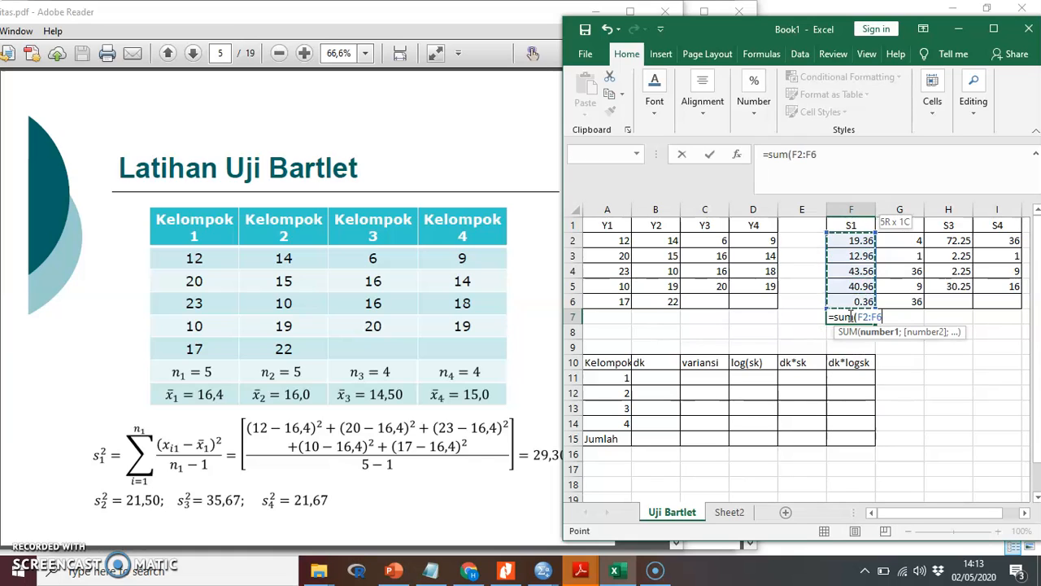
{"action": "key", "text": "Return"}
Copy the sum formula from F7 to G7:I7 for the other three groups.
{"action": "left_click", "coordinate": [851, 316]}
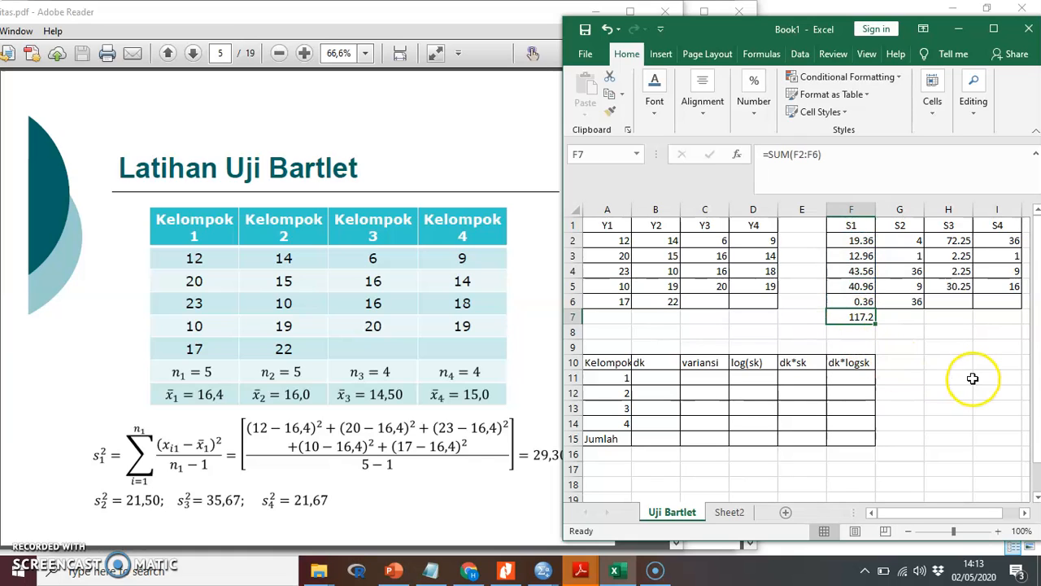
{"action": "key", "text": "ctrl+c"}
{"action": "key", "text": "Right"}
{"action": "key", "text": "shift+Right"}
{"action": "key", "text": "shift+Right"}
{"action": "key", "text": "ctrl+v"}
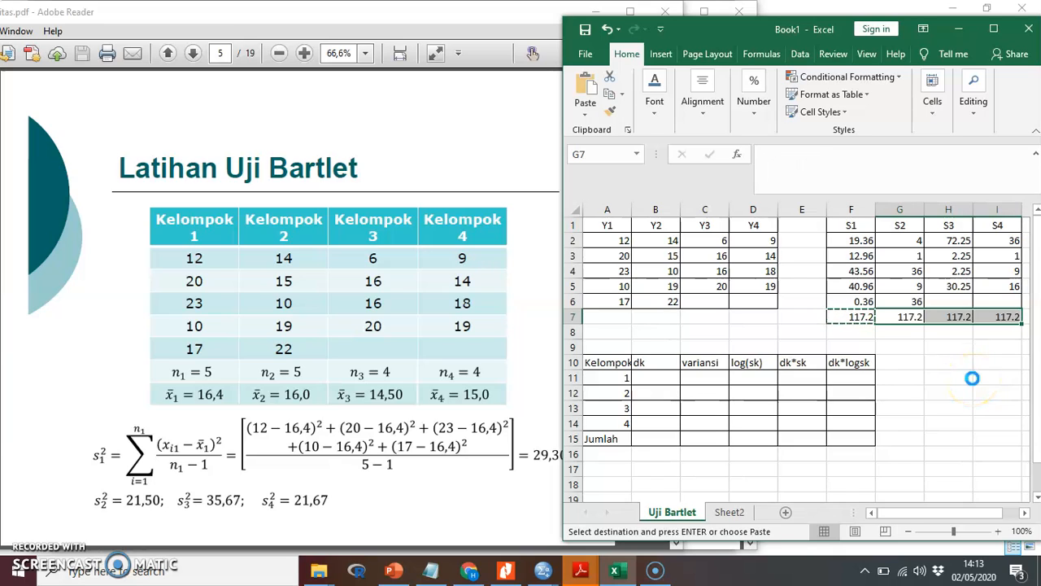
{"action": "key", "text": "Escape"}
{"action": "key", "text": "Left"}
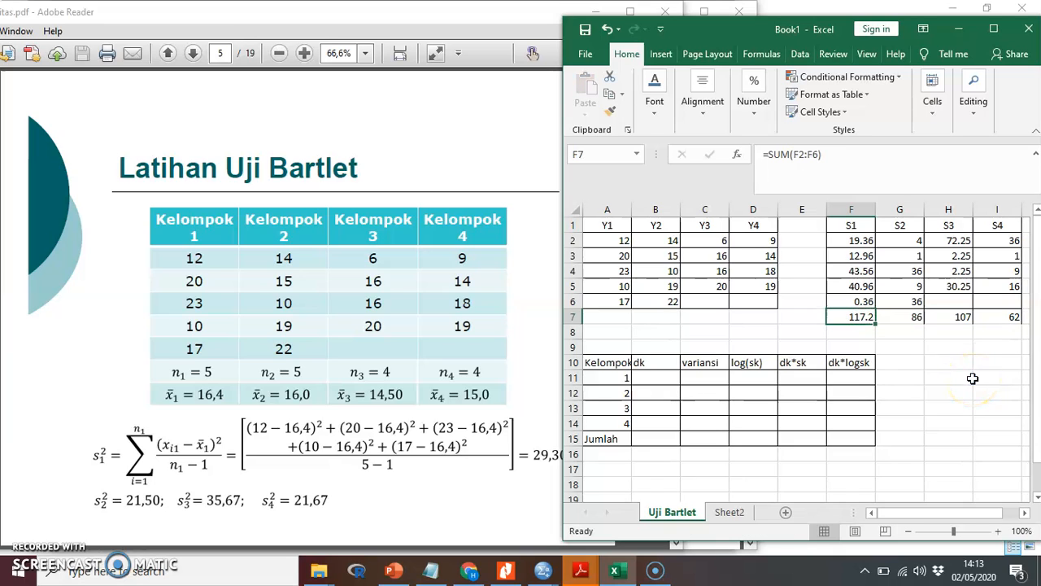
Count the group 1 observations in cell F8 with the formula =COUNT(A2:A6).
{"action": "key", "text": "Down"}
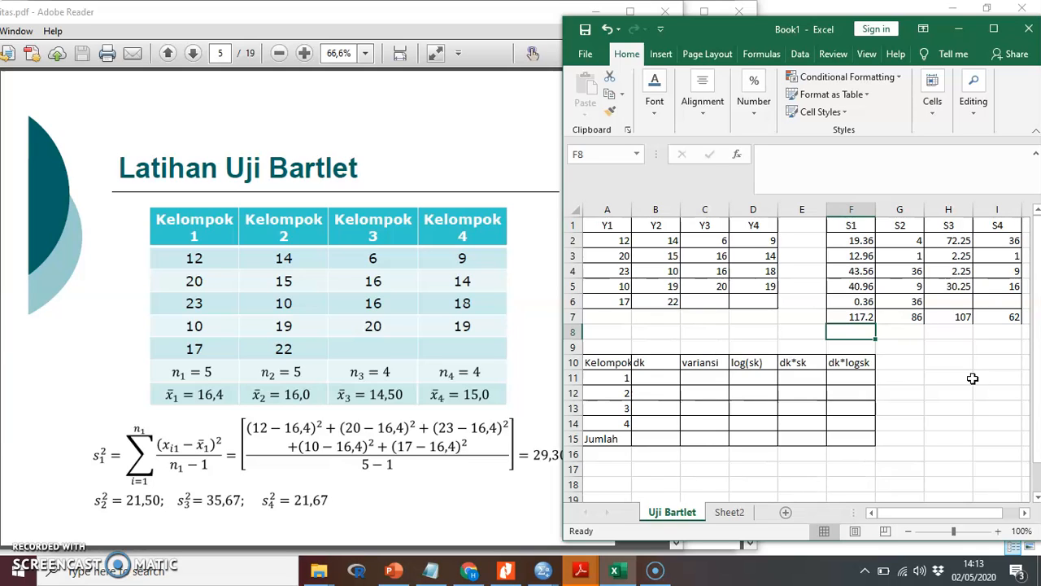
{"action": "type", "text": "=count"}
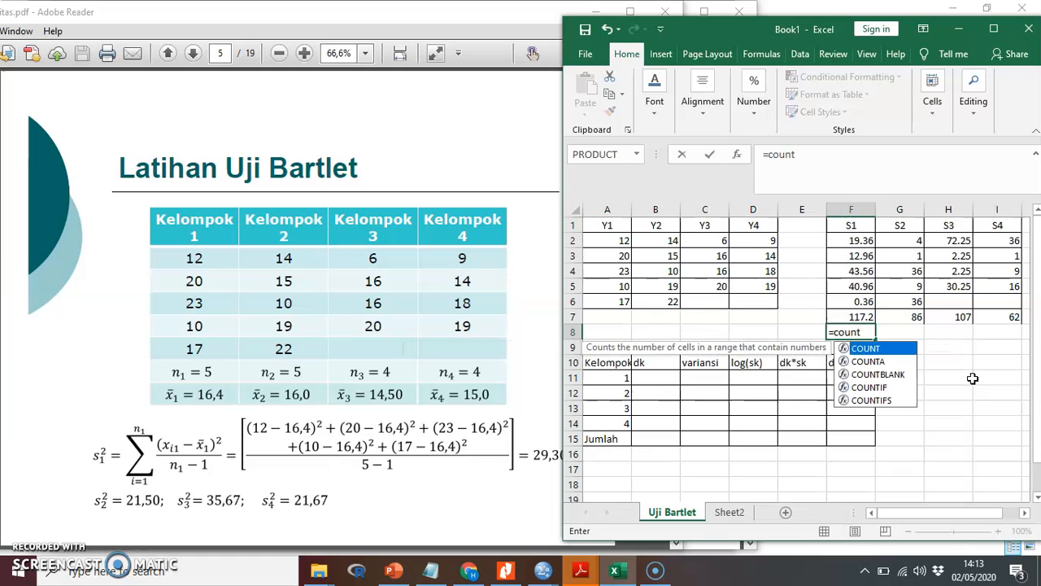
{"action": "type", "text": "("}
{"action": "key", "text": "Left"}
{"action": "key", "text": "Left"}
{"action": "key", "text": "Left"}
{"action": "key", "text": "Left"}
{"action": "key", "text": "Left"}
{"action": "key", "text": "Up"}
{"action": "key", "text": "Up"}
{"action": "key", "text": "shift+Up"}
{"action": "key", "text": "shift+Up"}
{"action": "key", "text": "shift+Up"}
{"action": "key", "text": "shift+Up"}
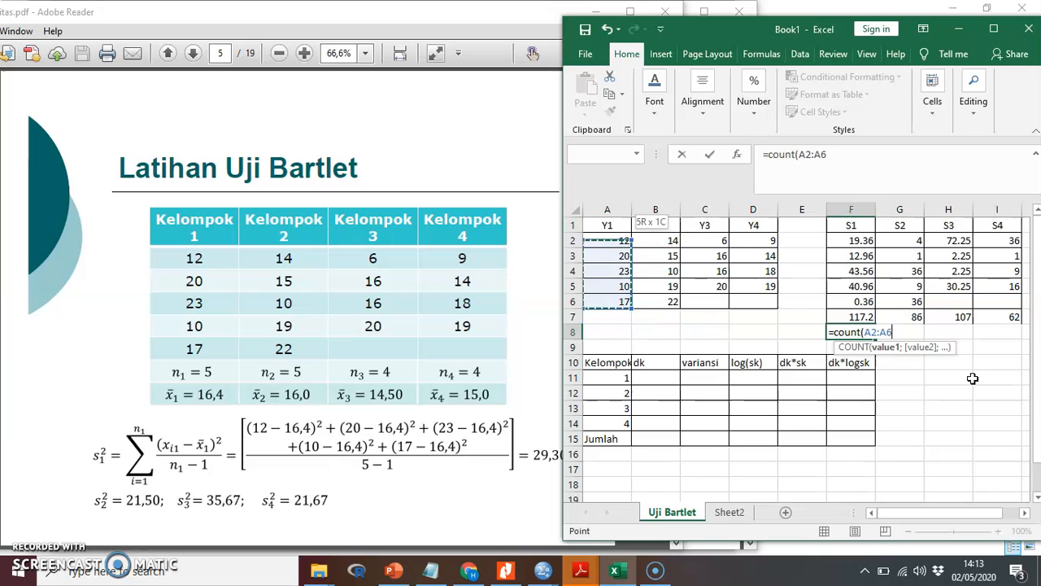
{"action": "key", "text": "Return"}
Copy the observation count formula from F8 to G8:I8.
{"action": "key", "text": "Up"}
{"action": "key", "text": "ctrl+c"}
{"action": "key", "text": "Right"}
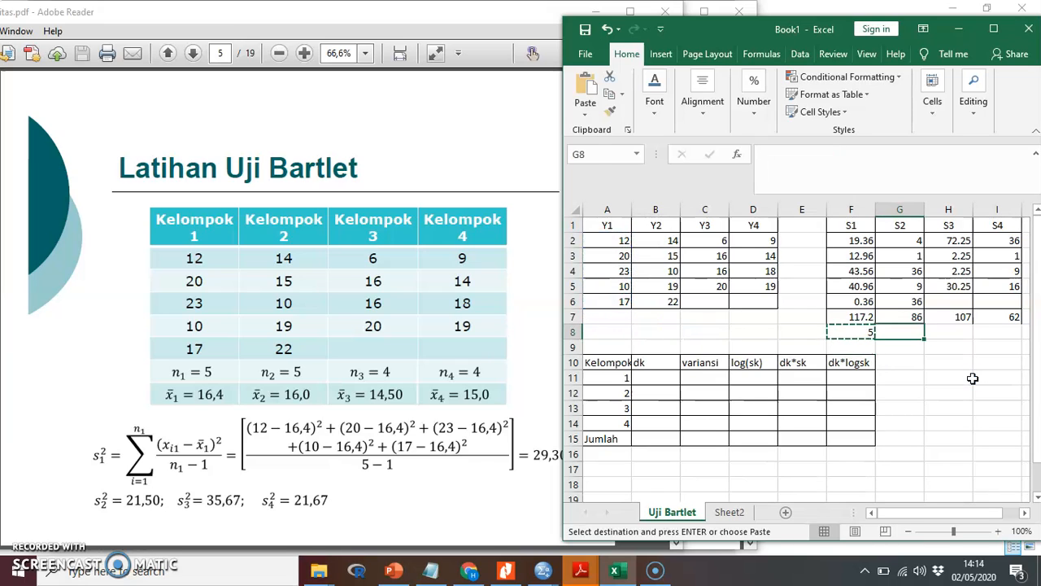
{"action": "key", "text": "shift+Right"}
{"action": "key", "text": "shift+Right"}
{"action": "key", "text": "ctrl+v"}
{"action": "key", "text": "Escape"}
Label row 9 as var in cell E9.
{"action": "key", "text": "Left"}
{"action": "key", "text": "Left"}
{"action": "key", "text": "Up"}
{"action": "key", "text": "Down"}
{"action": "key", "text": "Right"}
{"action": "key", "text": "Down"}
{"action": "key", "text": "Left"}
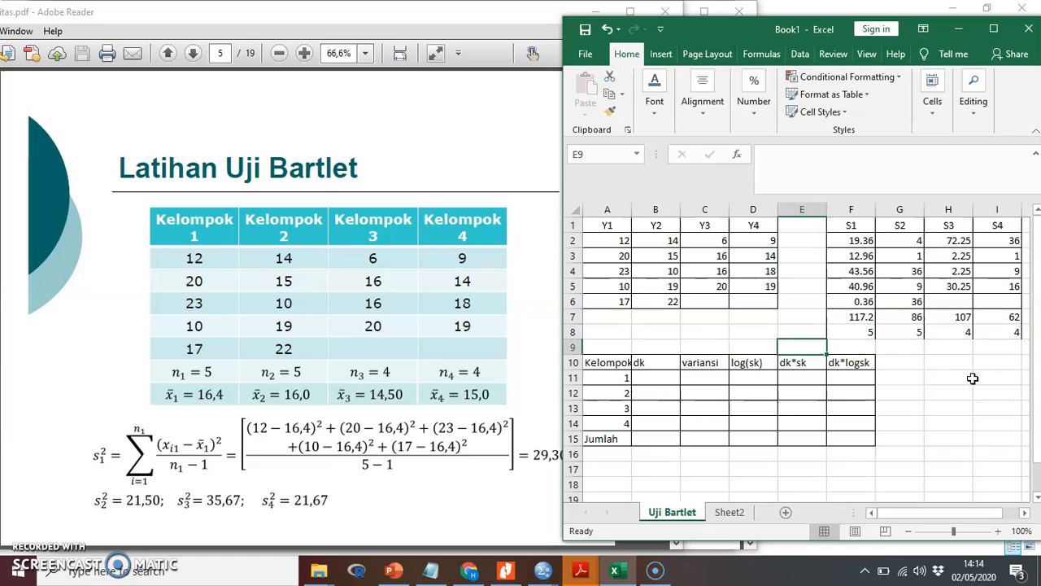
{"action": "type", "text": "var"}
{"action": "key", "text": "Right"}
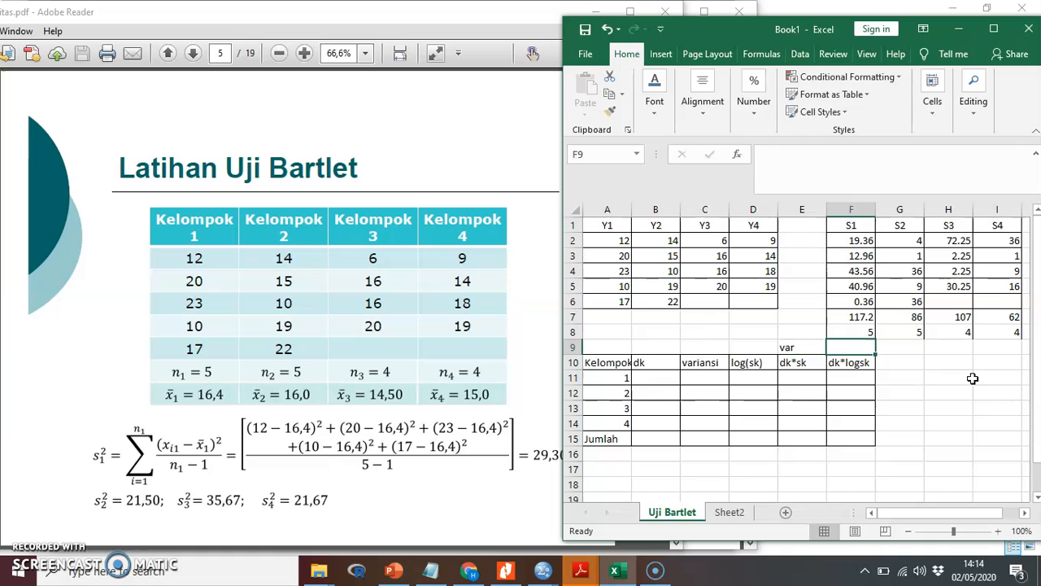
Calculate the group 1 variance in cell F9 with the formula =F7/F8.
{"action": "type", "text": "="}
{"action": "key", "text": "Up"}
{"action": "key", "text": "Up"}
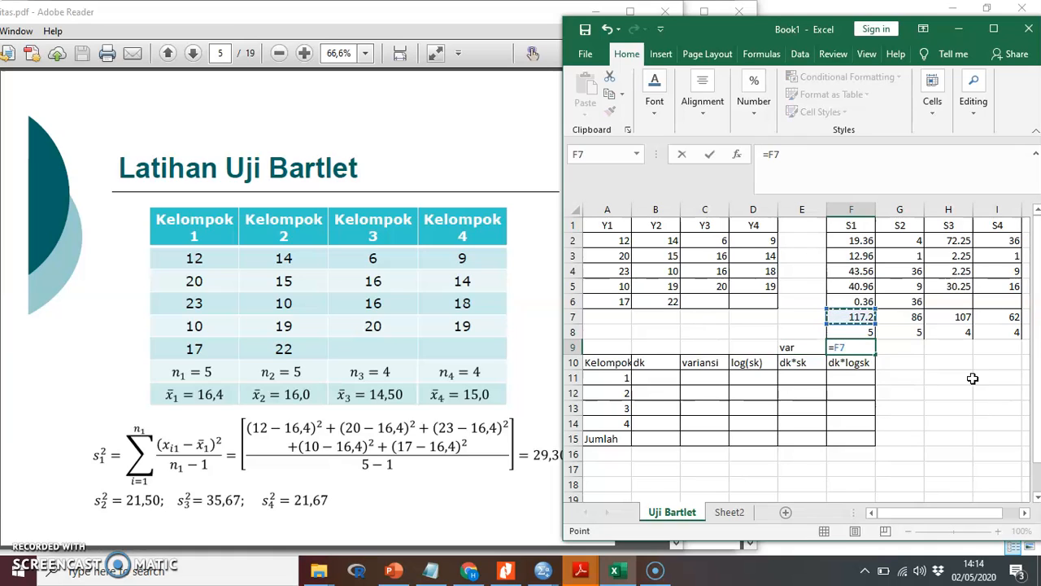
{"action": "type", "text": "/"}
{"action": "key", "text": "Up"}
{"action": "key", "text": "Return"}
Copy the variance formula from F9 to G9:I9.
{"action": "key", "text": "Left"}
{"action": "key", "text": "Up"}
{"action": "key", "text": "Right"}
{"action": "key", "text": "ctrl+c"}
{"action": "key", "text": "Right"}
{"action": "key", "text": "shift+Right"}
{"action": "key", "text": "shift+Right"}
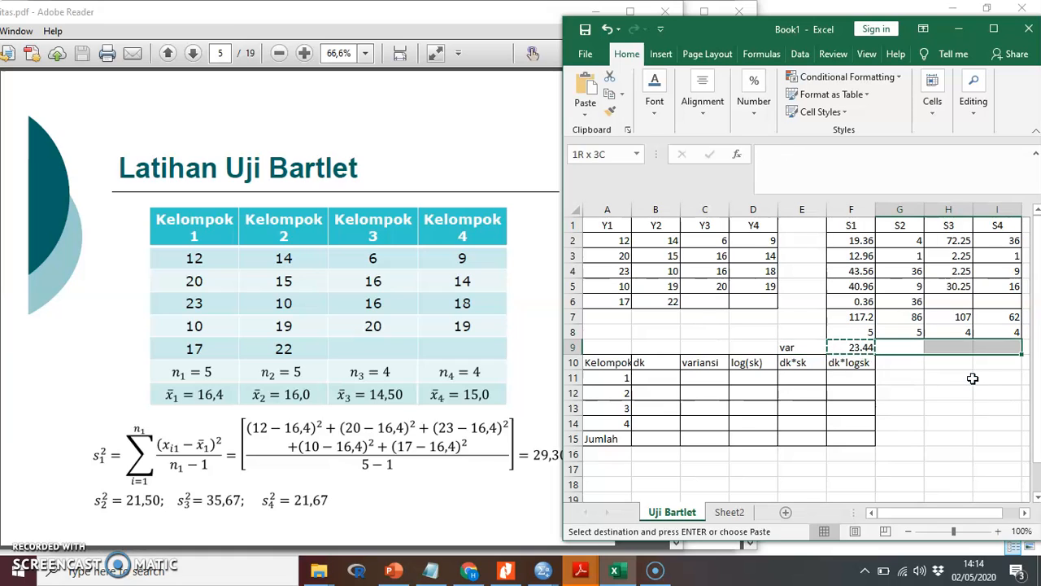
{"action": "key", "text": "ctrl+v"}
{"action": "key", "text": "Left"}
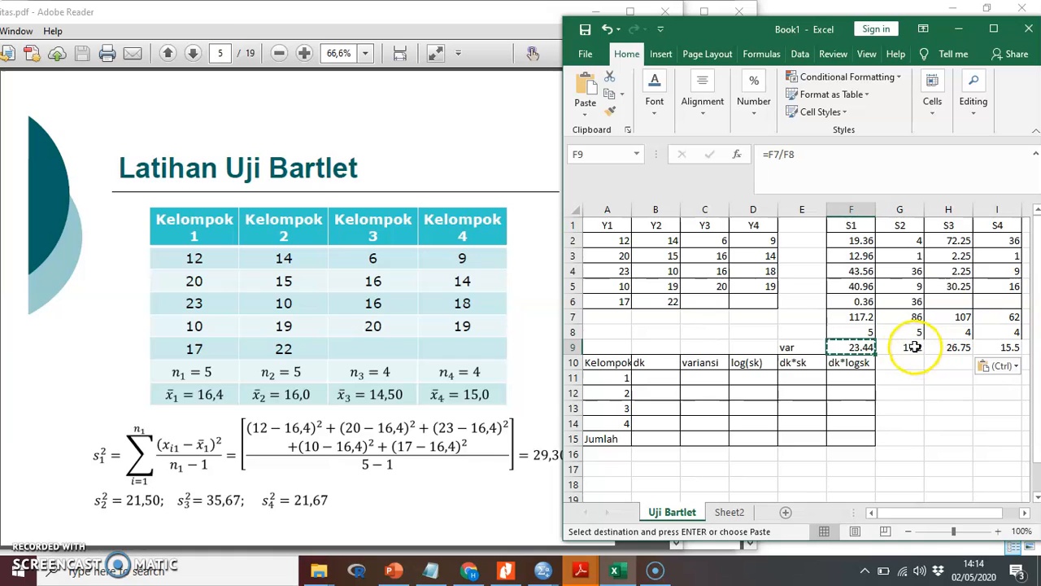
Change the F8 formula to =COUNT(A2:A6)-1 so that it gives the degrees of freedom.
{"action": "left_click", "coordinate": [861, 333]}
{"action": "left_click", "coordinate": [865, 155]}
{"action": "type", "text": "-1"}
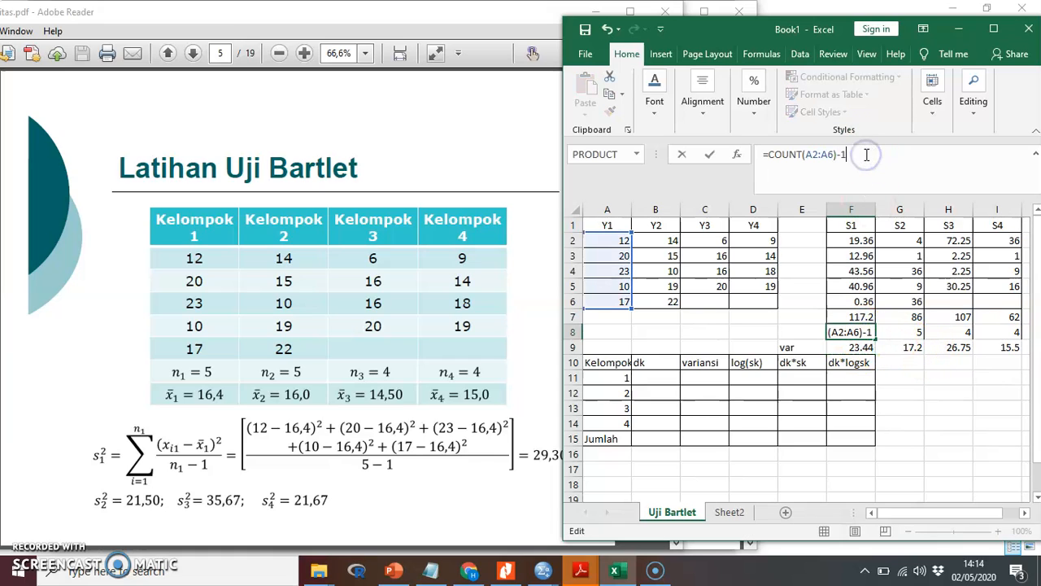
{"action": "key", "text": "Return"}
Copy the corrected degrees of freedom formula from F8 over G8:I8.
{"action": "key", "text": "Up"}
{"action": "key", "text": "ctrl+c"}
{"action": "key", "text": "Right"}
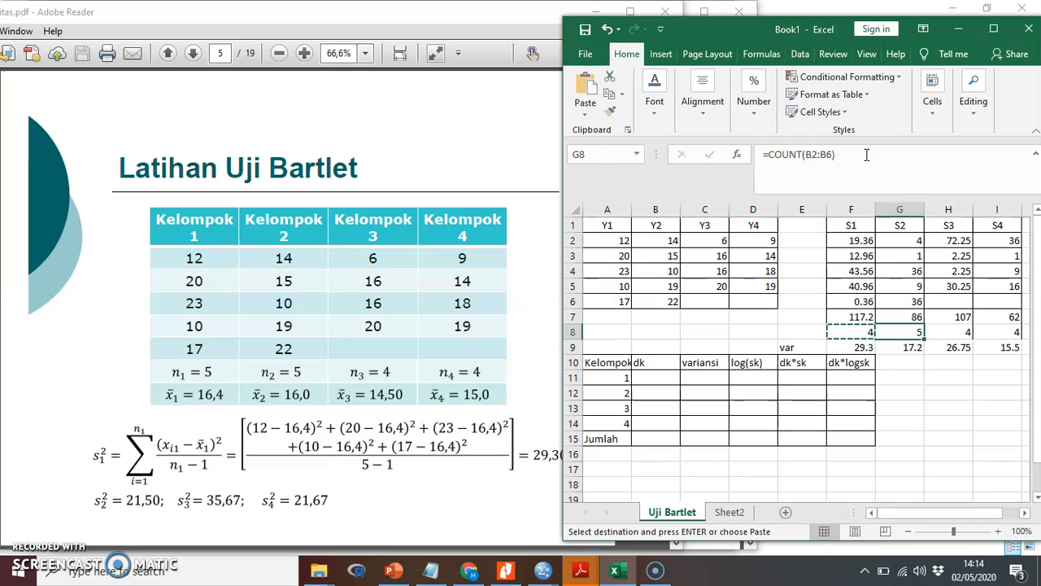
{"action": "key", "text": "shift+Right"}
{"action": "key", "text": "shift+Right"}
{"action": "key", "text": "ctrl+v"}
{"action": "key", "text": "Left"}
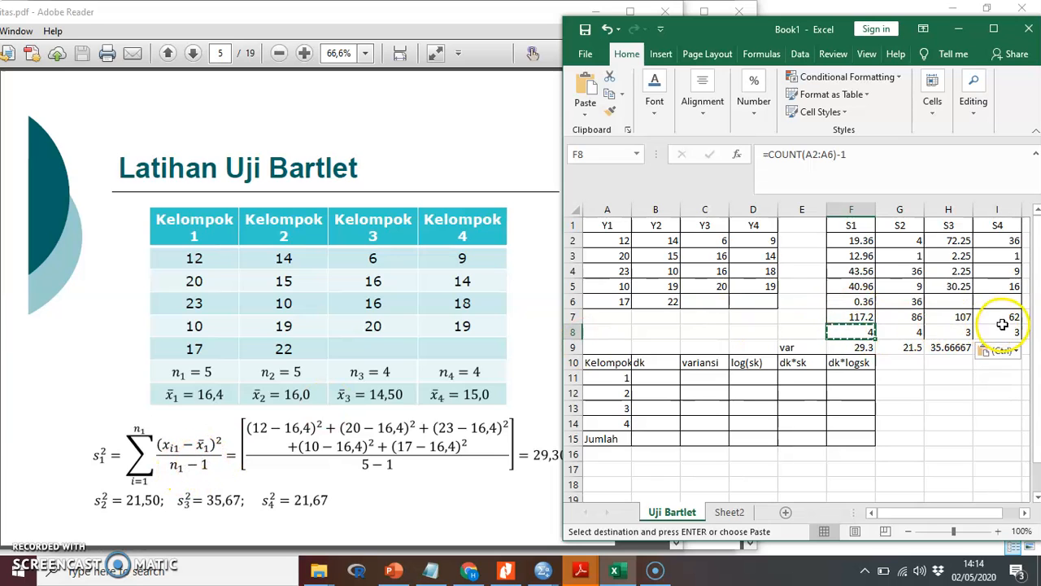
{"action": "left_click", "coordinate": [944, 363]}
{"action": "left_click", "coordinate": [1006, 408]}
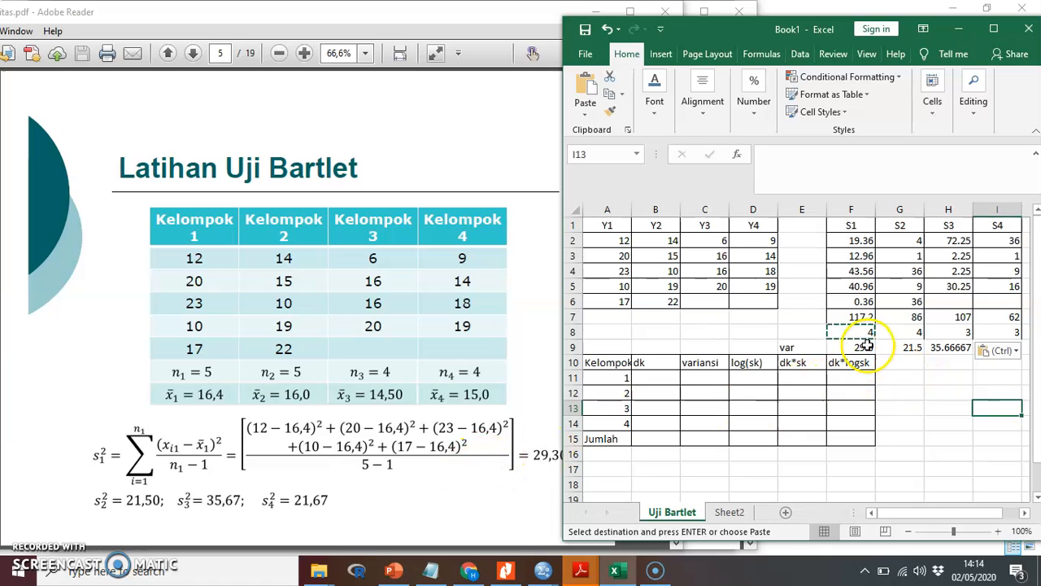
Fill the variansi column C11:C14 with references to the four group variances in F9, G9, H9 and I9.
{"action": "left_click", "coordinate": [708, 378]}
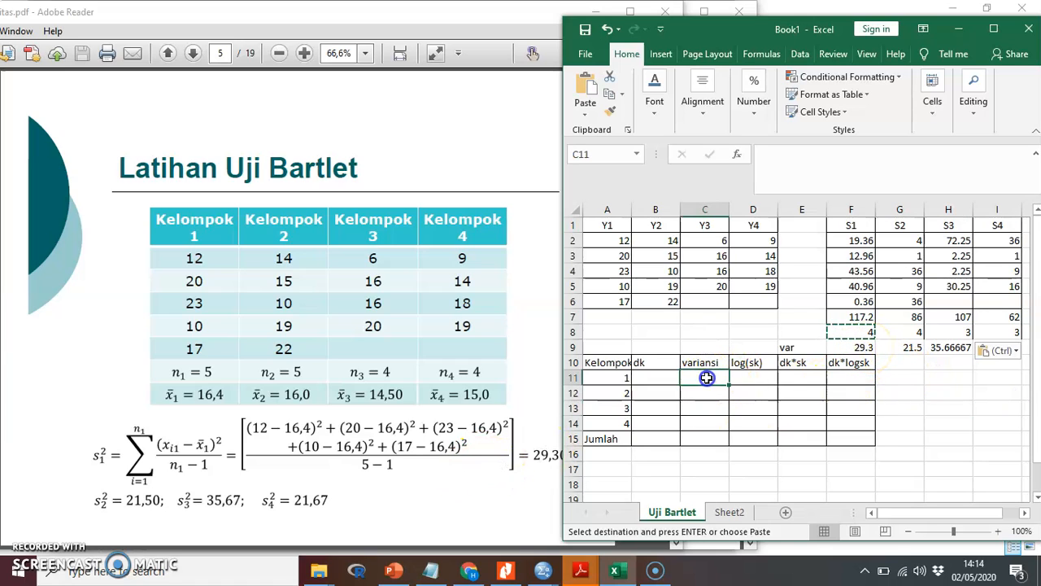
{"action": "key", "text": "Escape"}
{"action": "type", "text": "="}
{"action": "left_click", "coordinate": [842, 347]}
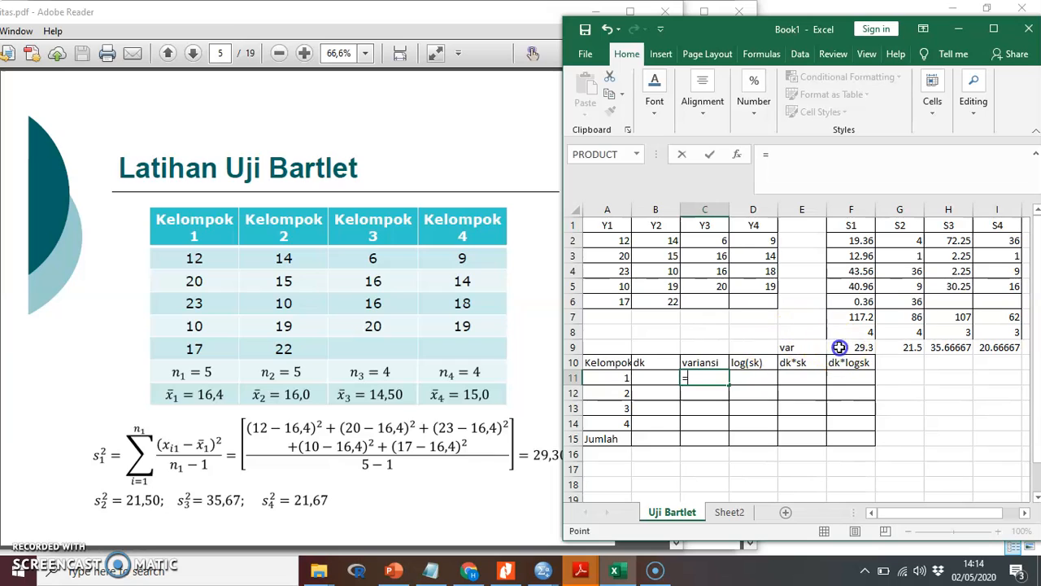
{"action": "key", "text": "Return"}
{"action": "type", "text": "="}
{"action": "left_click", "coordinate": [900, 347]}
{"action": "key", "text": "Return"}
{"action": "type", "text": "="}
{"action": "left_click", "coordinate": [948, 348]}
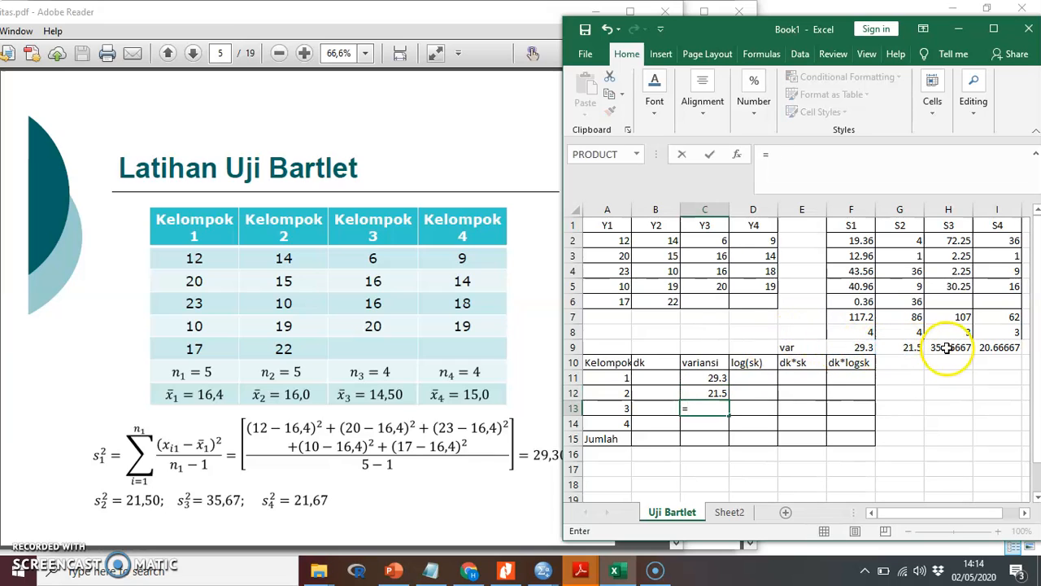
{"action": "key", "text": "Return"}
{"action": "type", "text": "="}
{"action": "left_click", "coordinate": [982, 348]}
{"action": "key", "text": "Return"}
Fill the dk column B11:B14 with the degrees of freedom 4, 4, 3 and 3.
{"action": "key", "text": "Up"}
{"action": "key", "text": "Up"}
{"action": "key", "text": "Up"}
{"action": "key", "text": "Up"}
{"action": "key", "text": "Up"}
{"action": "key", "text": "Left"}
{"action": "key", "text": "Down"}
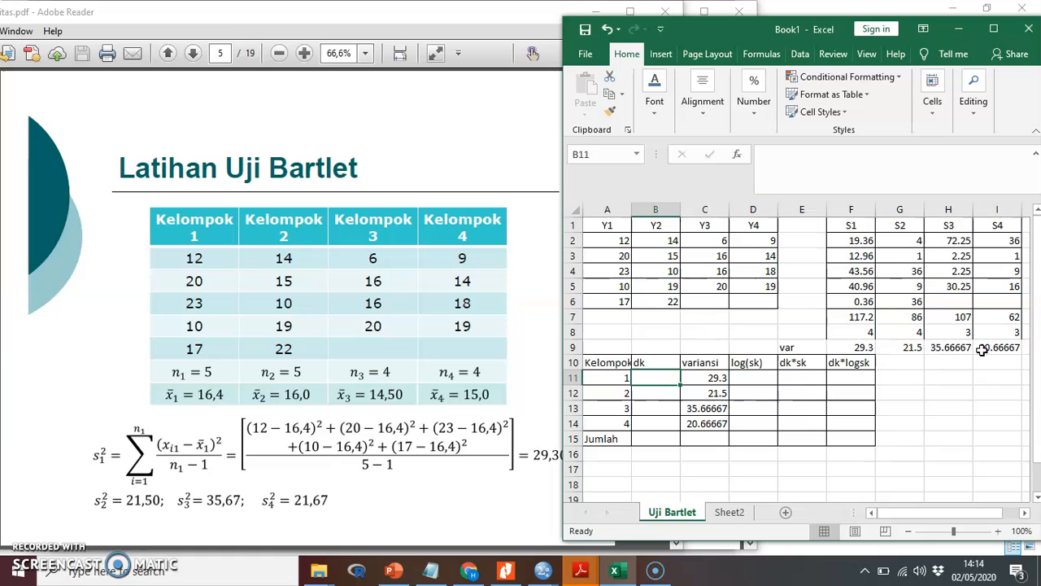
{"action": "type", "text": "4"}
{"action": "key", "text": "Return"}
{"action": "type", "text": "4"}
{"action": "key", "text": "Return"}
{"action": "type", "text": "3"}
{"action": "key", "text": "Return"}
{"action": "type", "text": "3"}
{"action": "key", "text": "Right"}
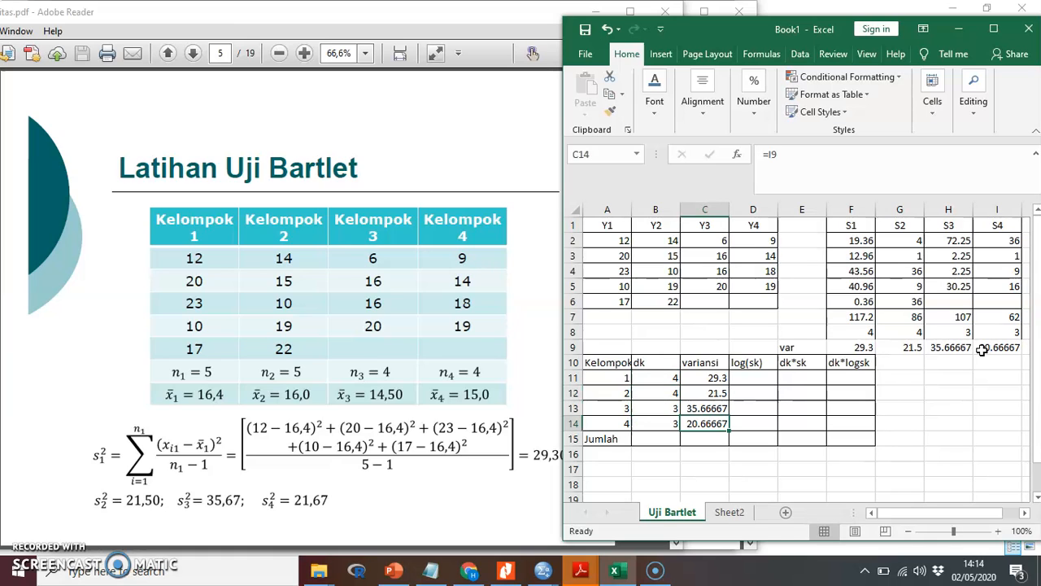
Advance the PDF in Adobe Reader to page 6, then calculate the first group's log(sk) in Excel cell D11 with =LOG(C11).
{"action": "left_click", "coordinate": [422, 18]}
{"action": "key", "text": "Right"}
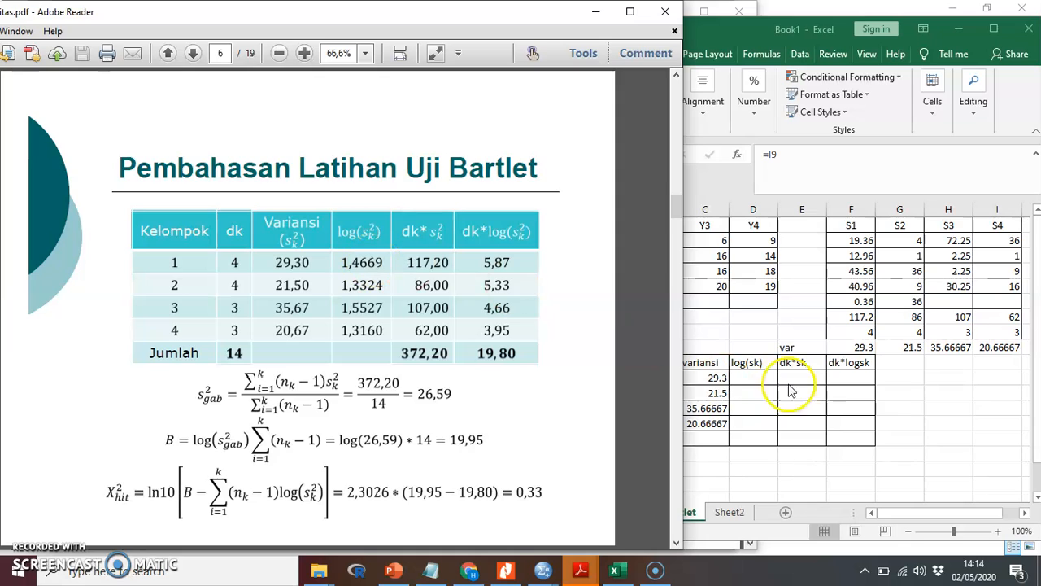
{"action": "left_click", "coordinate": [758, 377]}
{"action": "type", "text": "="}
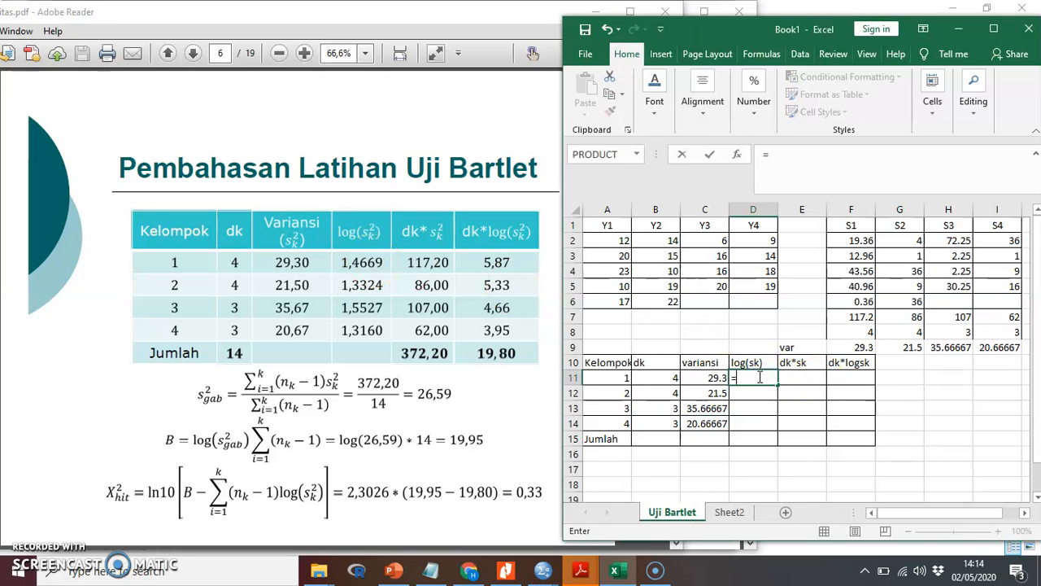
{"action": "type", "text": "log("}
{"action": "left_click", "coordinate": [706, 377]}
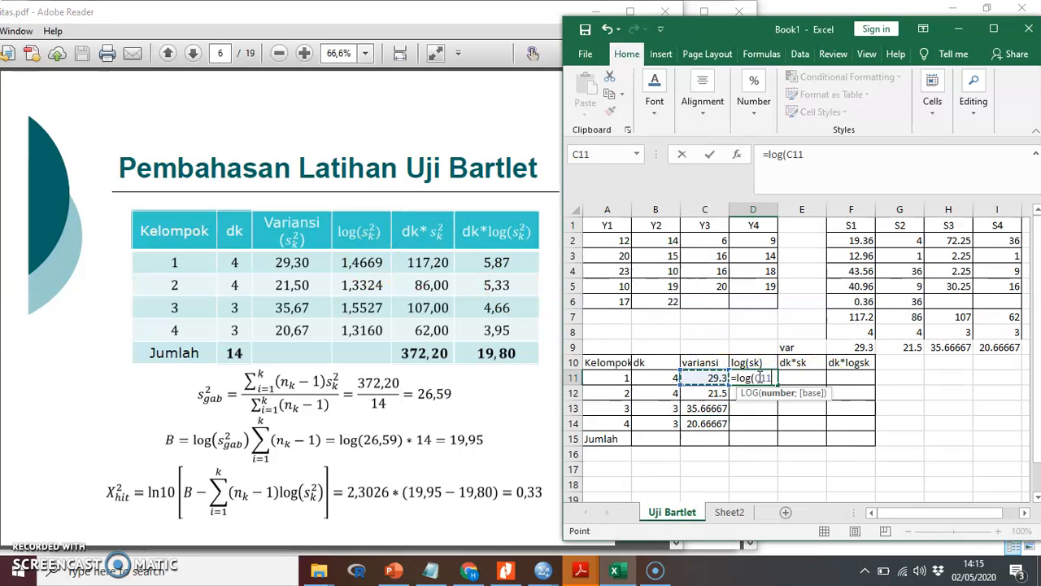
{"action": "key", "text": "Return"}
{"action": "left_click", "coordinate": [759, 378]}
Calculate dk*sk for group 1 in E11 with the formula =C11*B11.
{"action": "left_click", "coordinate": [799, 380]}
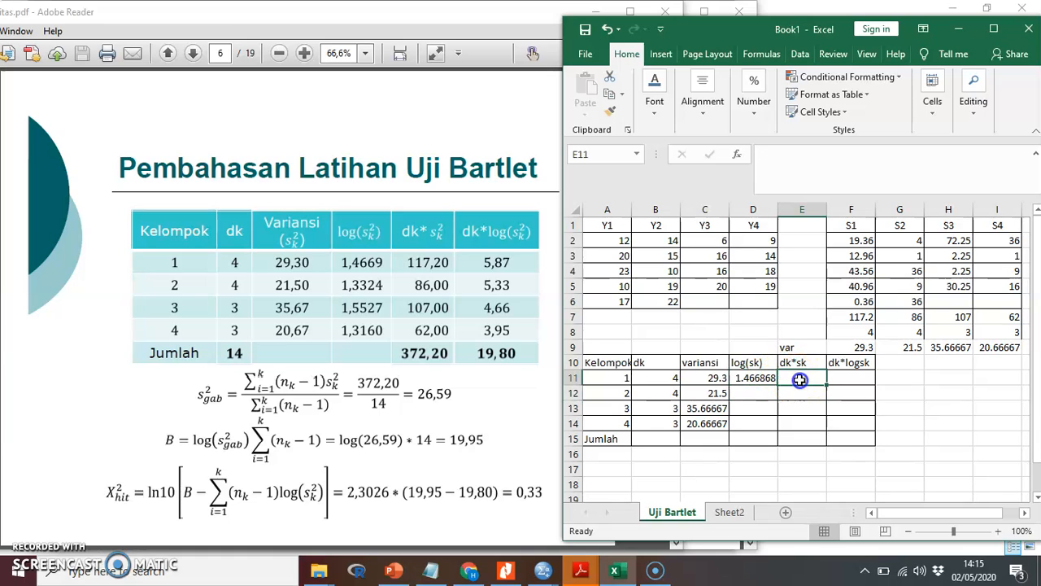
{"action": "type", "text": "="}
{"action": "key", "text": "Left"}
{"action": "key", "text": "Left"}
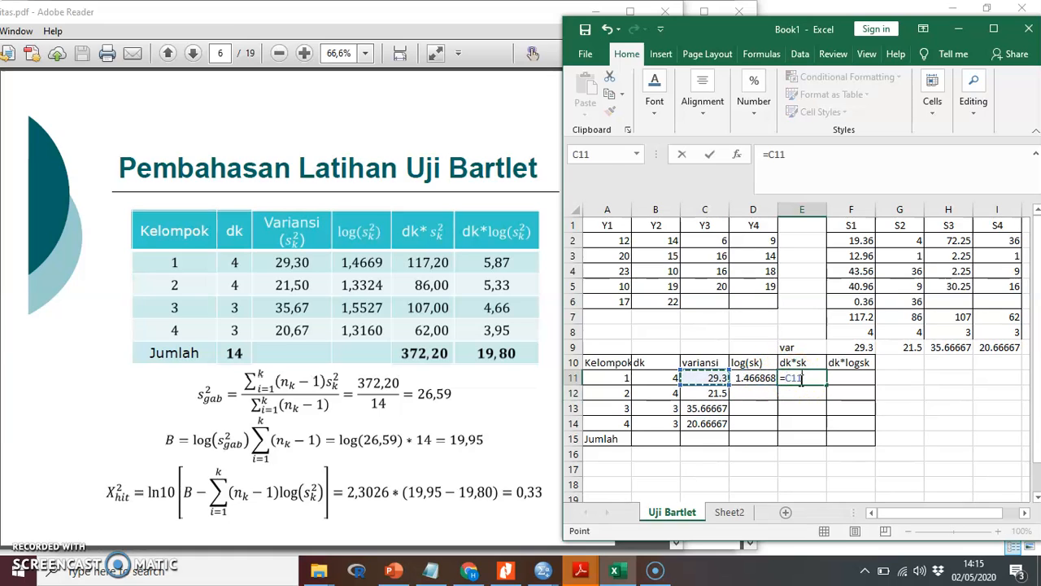
{"action": "type", "text": "*"}
{"action": "key", "text": "Left"}
{"action": "key", "text": "Left"}
{"action": "key", "text": "Left"}
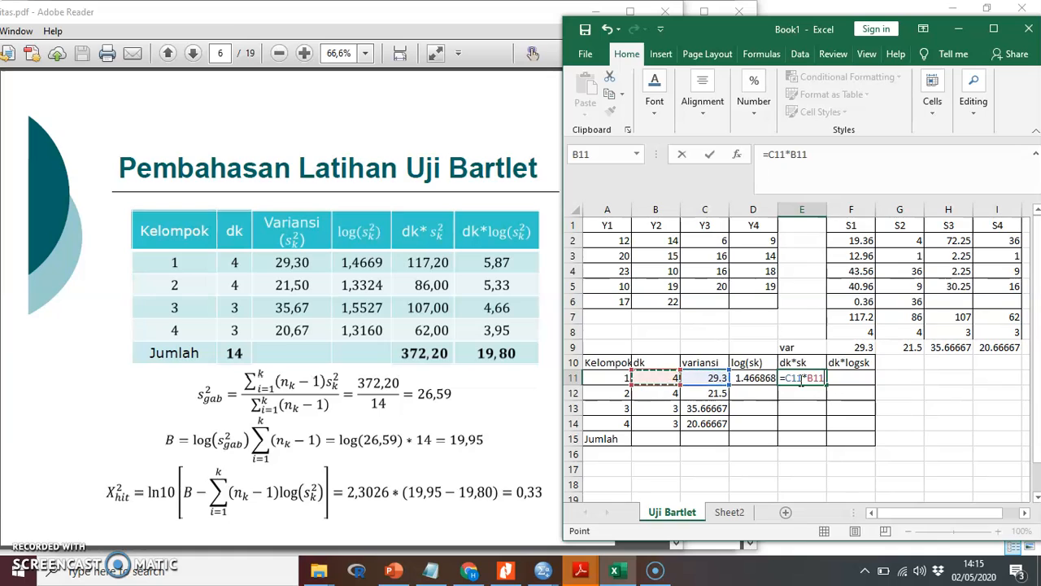
{"action": "key", "text": "Tab"}
Enter =B11*D11 in F11 for dk*logsk and fill the D11:F11 formulas down through row 14.
{"action": "type", "text": "="}
{"action": "key", "text": "Left"}
{"action": "key", "text": "Left"}
{"action": "key", "text": "Left"}
{"action": "key", "text": "Left"}
{"action": "type", "text": "*"}
{"action": "key", "text": "Left"}
{"action": "key", "text": "Left"}
{"action": "key", "text": "Return"}
{"action": "left_click", "coordinate": [767, 378]}
{"action": "left_click_drag", "start_coordinate": [767, 378], "coordinate": [870, 435]}
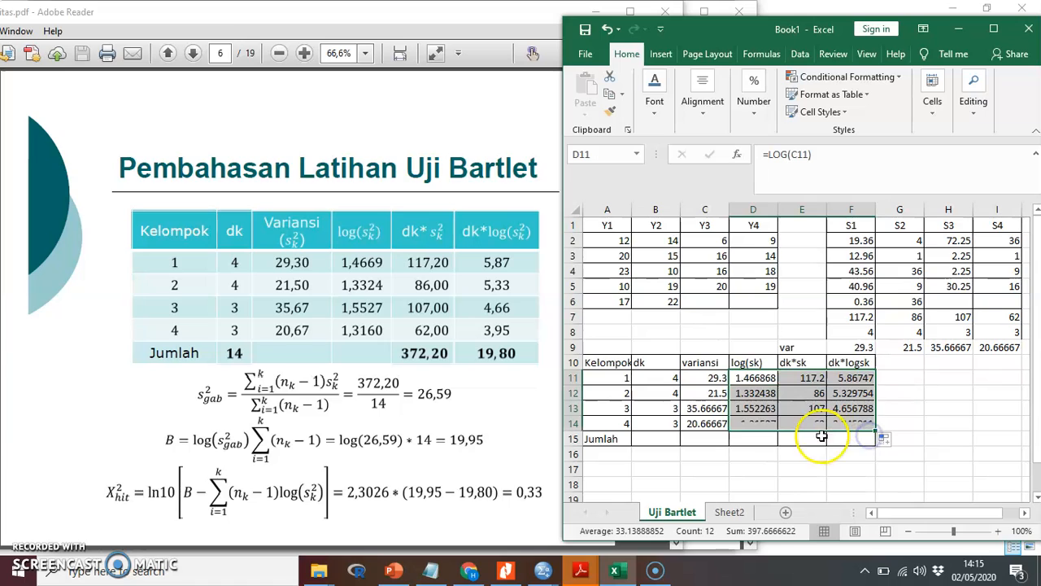
Total the dk column in the Jumlah row by entering =SUM(B11:B14) in B15.
{"action": "left_click", "coordinate": [668, 439]}
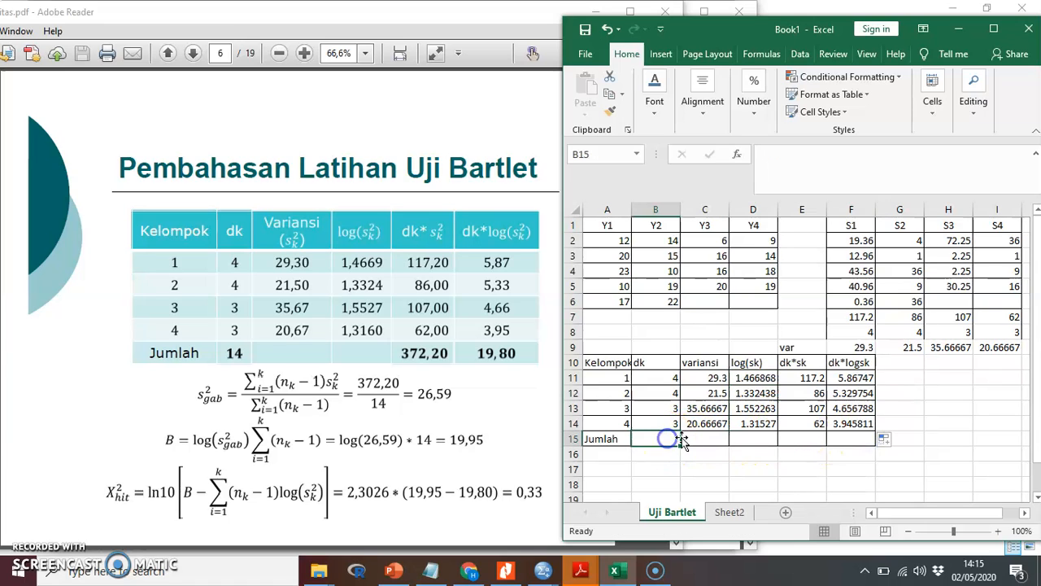
{"action": "type", "text": "=sum("}
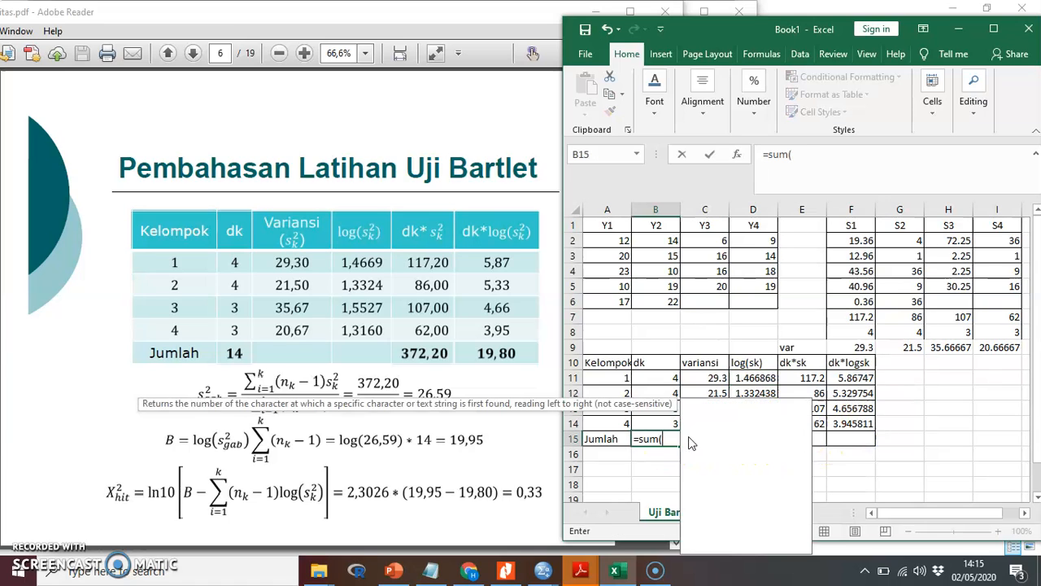
{"action": "key", "text": "Up"}
{"action": "key", "text": "shift+Up"}
{"action": "key", "text": "shift+Up"}
{"action": "key", "text": "shift+Up"}
{"action": "key", "text": "ctrl+Return"}
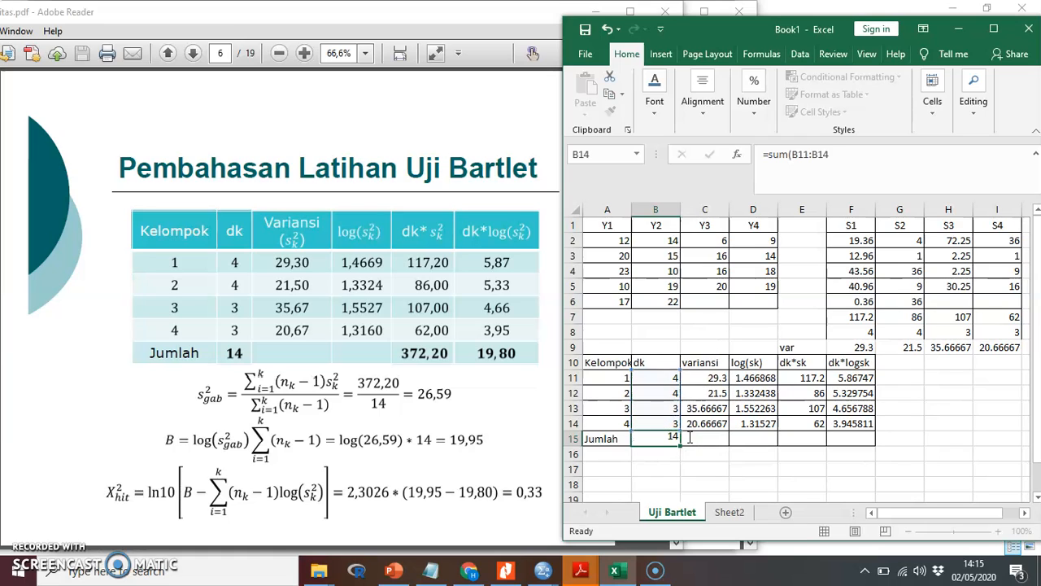
Copy the sum formula from B15 into E15 and F15 of the Jumlah row.
{"action": "key", "text": "ctrl+c"}
{"action": "key", "text": "Right"}
{"action": "key", "text": "Right"}
{"action": "key", "text": "Right"}
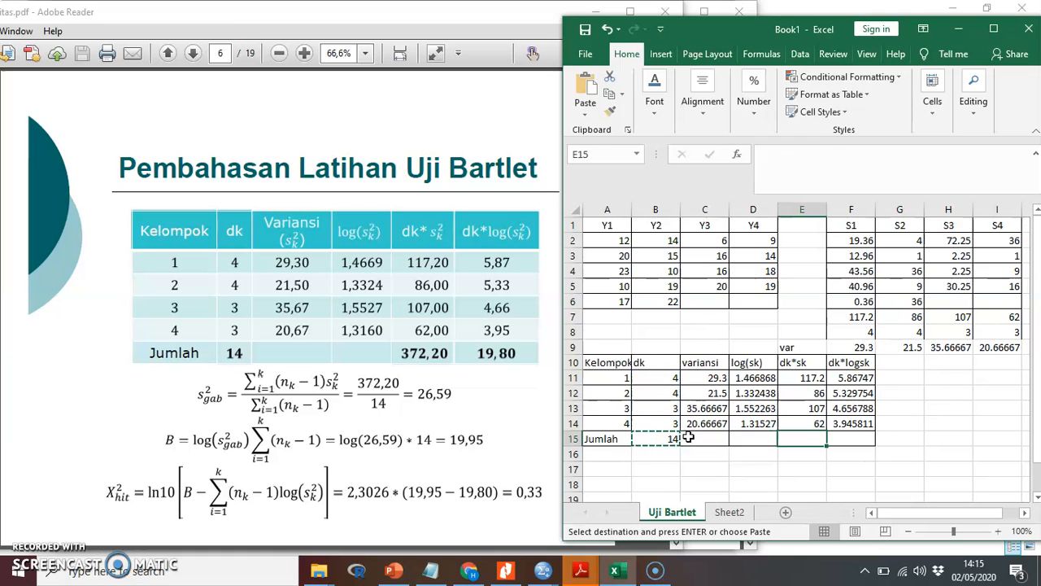
{"action": "key", "text": "ctrl+v"}
{"action": "key", "text": "Right"}
{"action": "key", "text": "ctrl+v"}
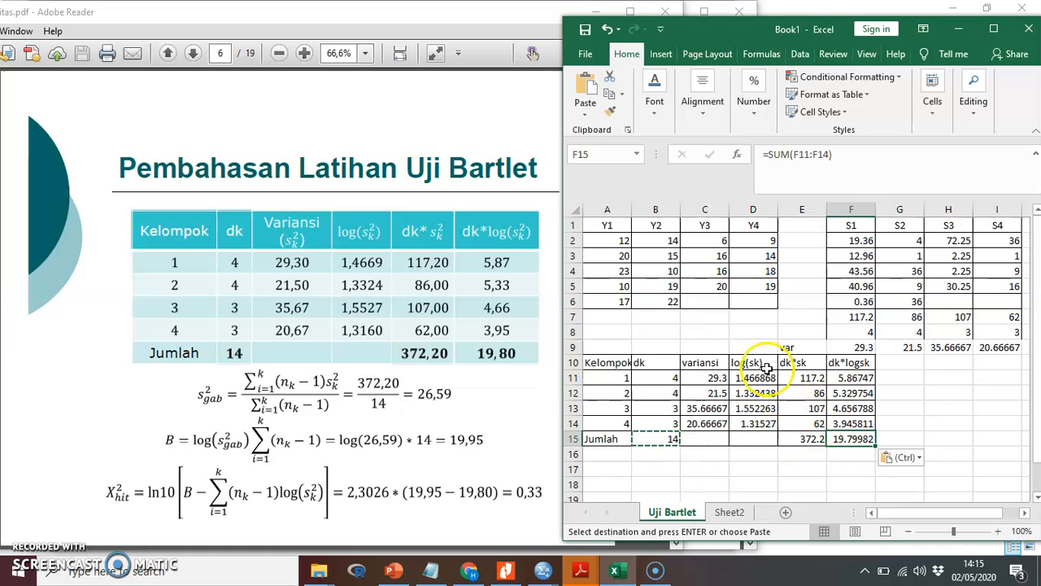
Format C11:F15 to show two decimal places and place the restored workbook window beside the PDF.
{"action": "left_click", "coordinate": [991, 31]}
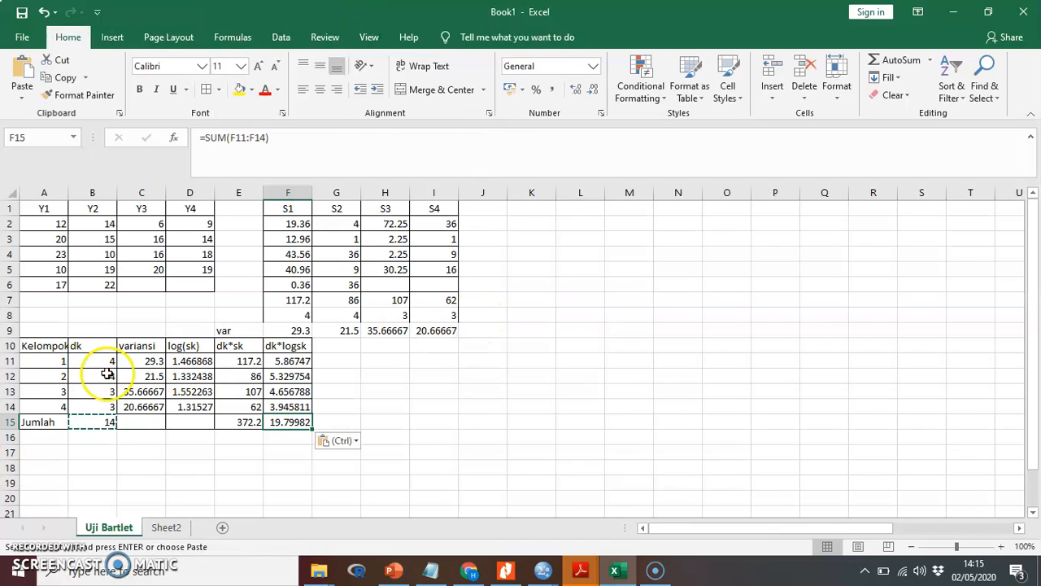
{"action": "left_click_drag", "start_coordinate": [151, 361], "coordinate": [301, 421]}
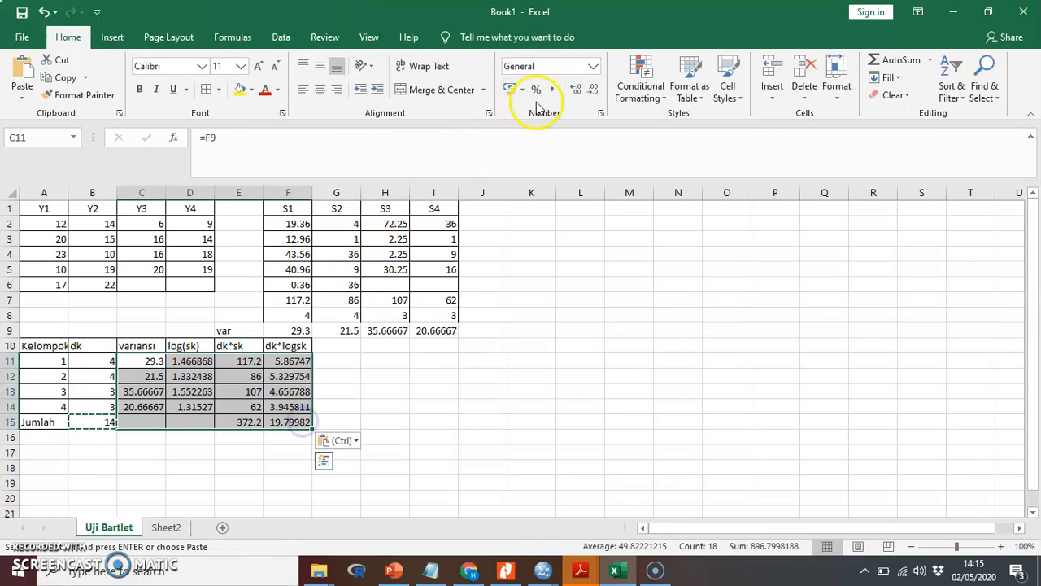
{"action": "left_click", "coordinate": [589, 90]}
{"action": "left_click", "coordinate": [581, 91]}
{"action": "left_click", "coordinate": [579, 94]}
{"action": "left_click", "coordinate": [983, 9]}
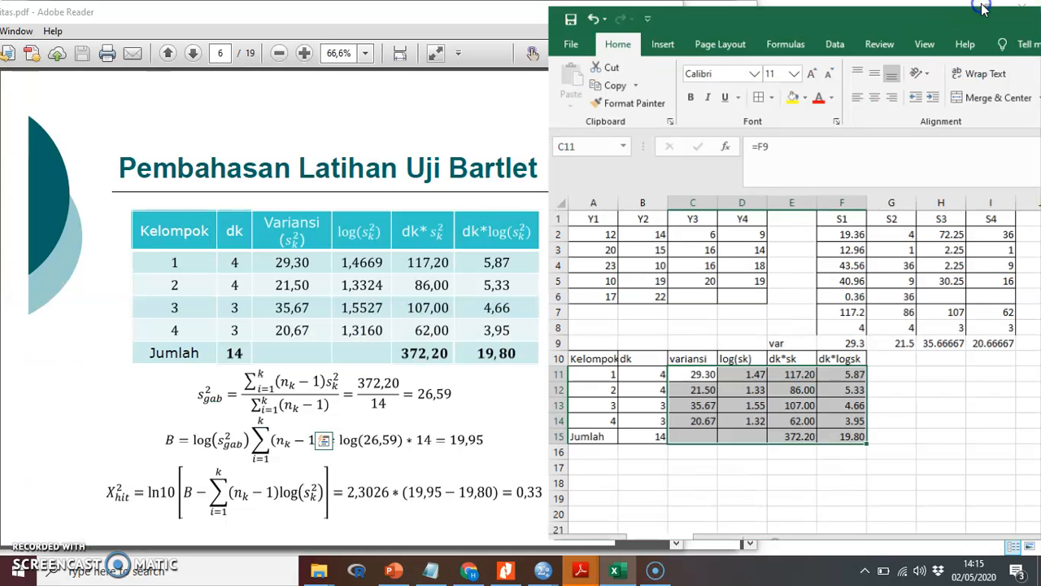
{"action": "left_click_drag", "start_coordinate": [774, 33], "coordinate": [759, 23]}
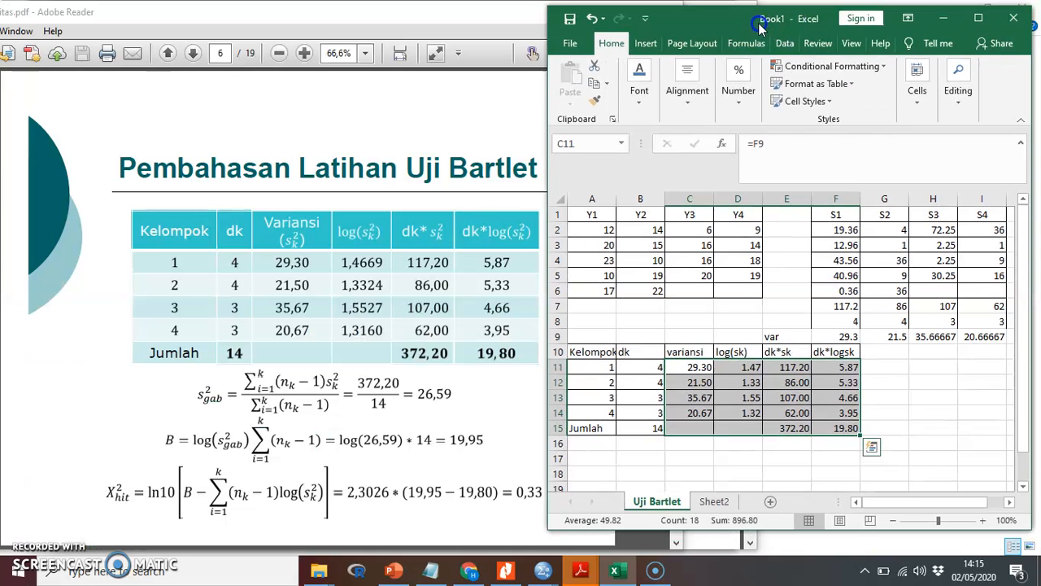
Enter the label Sgab in B17 below the summary table.
{"action": "left_click", "coordinate": [769, 444]}
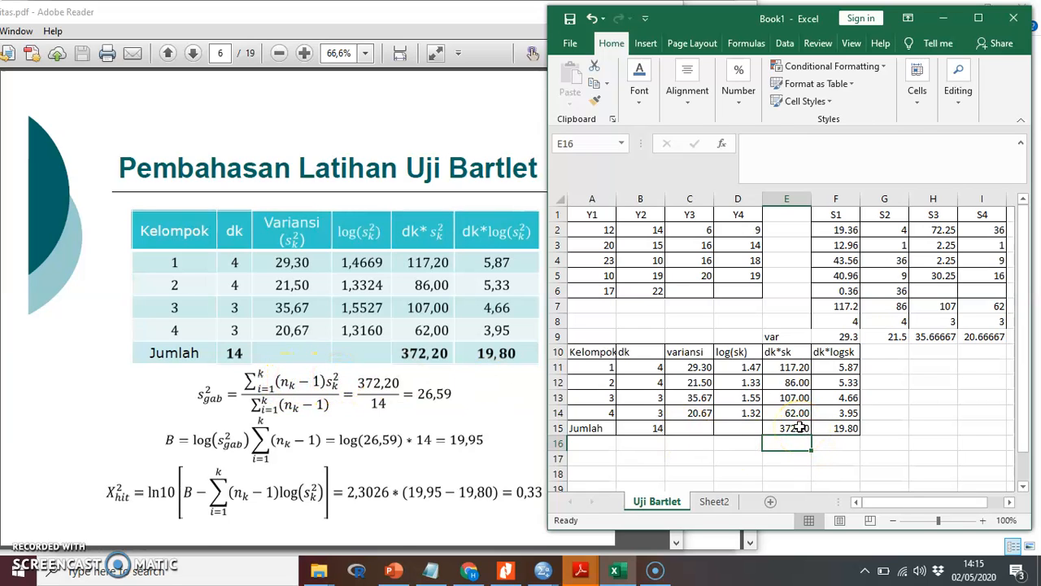
{"action": "left_click", "coordinate": [692, 458]}
{"action": "left_click", "coordinate": [646, 460]}
{"action": "type", "text": "S"}
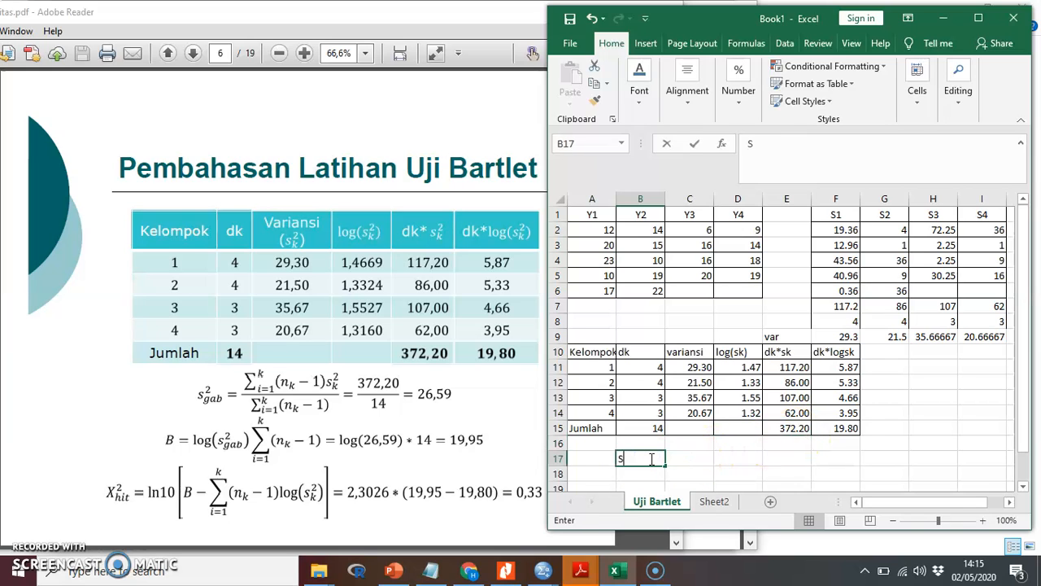
{"action": "type", "text": "gab"}
{"action": "key", "text": "Tab"}
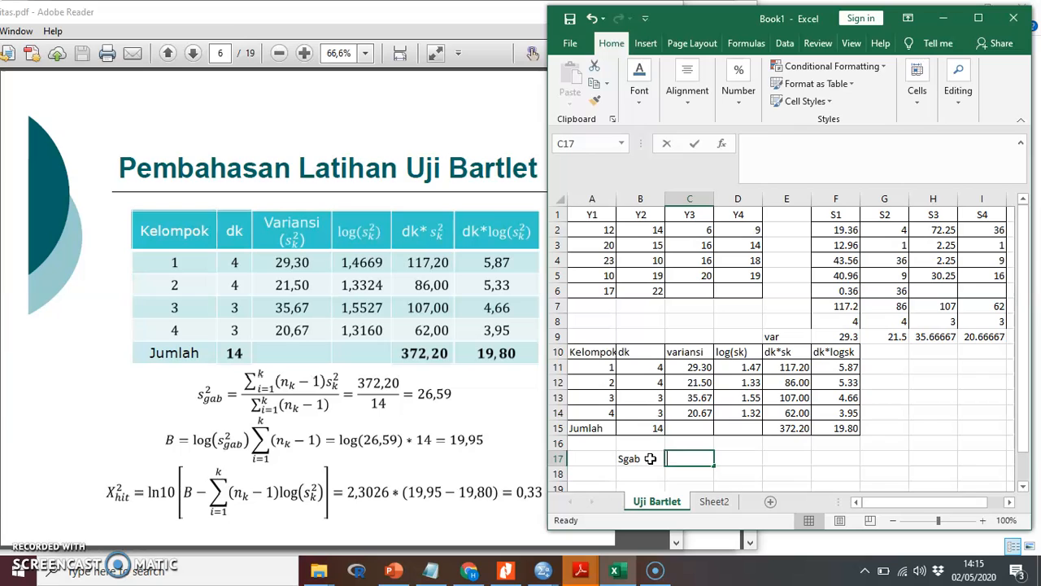
Calculate the combined variance in C17 with the formula =E15/B15.
{"action": "type", "text": "="}
{"action": "key", "text": "Up"}
{"action": "key", "text": "Up"}
{"action": "key", "text": "Right"}
{"action": "key", "text": "Right"}
{"action": "type", "text": "/"}
{"action": "key", "text": "Up"}
{"action": "key", "text": "Up"}
{"action": "key", "text": "Up"}
{"action": "key", "text": "Up"}
{"action": "key", "text": "Down"}
{"action": "key", "text": "Down"}
{"action": "key", "text": "Left"}
{"action": "key", "text": "Return"}
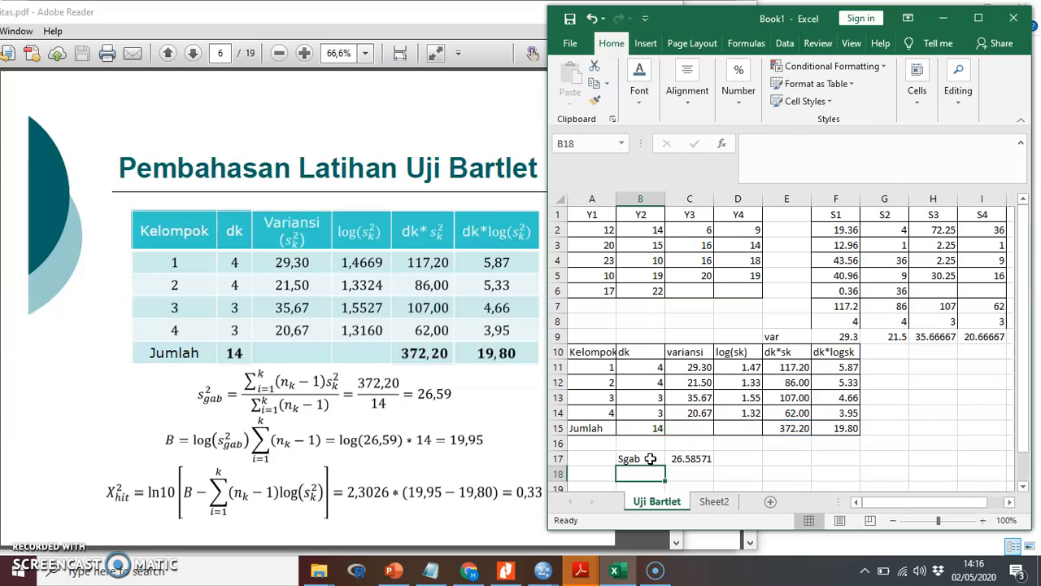
Label B18 as B and calculate its value in C18 with =LOG(C17)*B15.
{"action": "scroll", "coordinate": [651, 459], "scroll_direction": "down", "scroll_amount": 1}
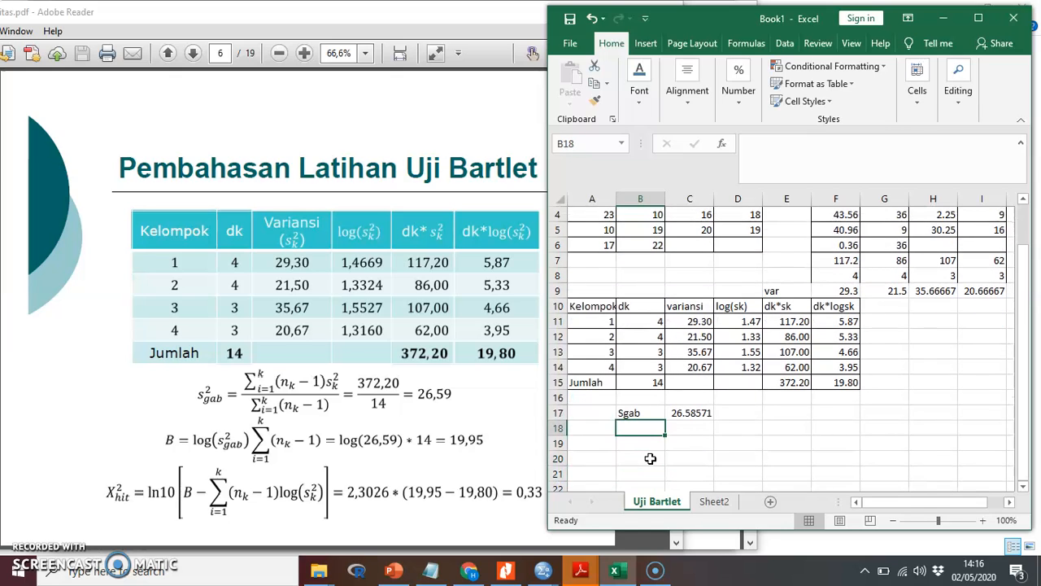
{"action": "type", "text": "B"}
{"action": "key", "text": "Tab"}
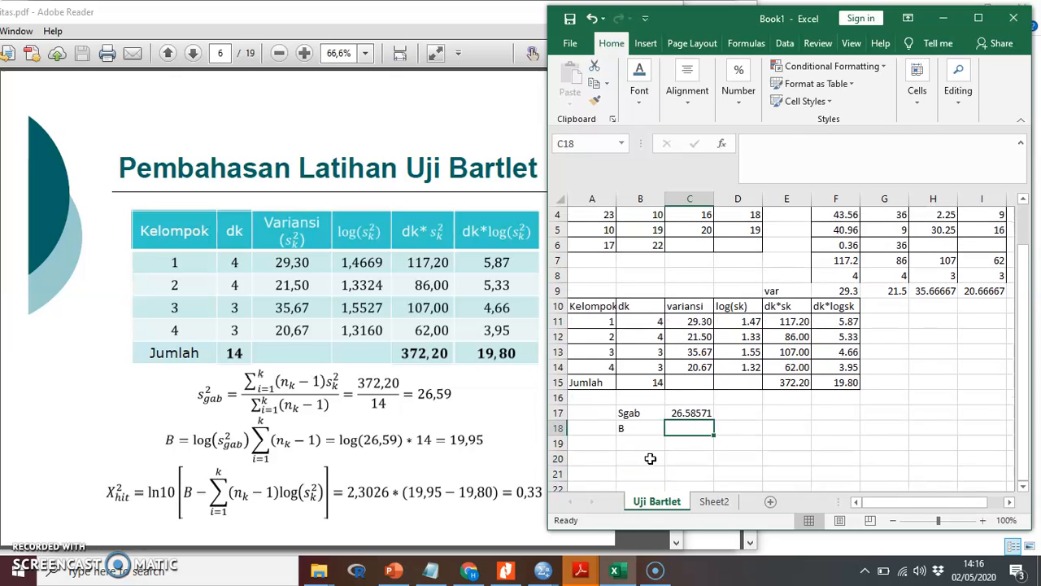
{"action": "type", "text": "=l"}
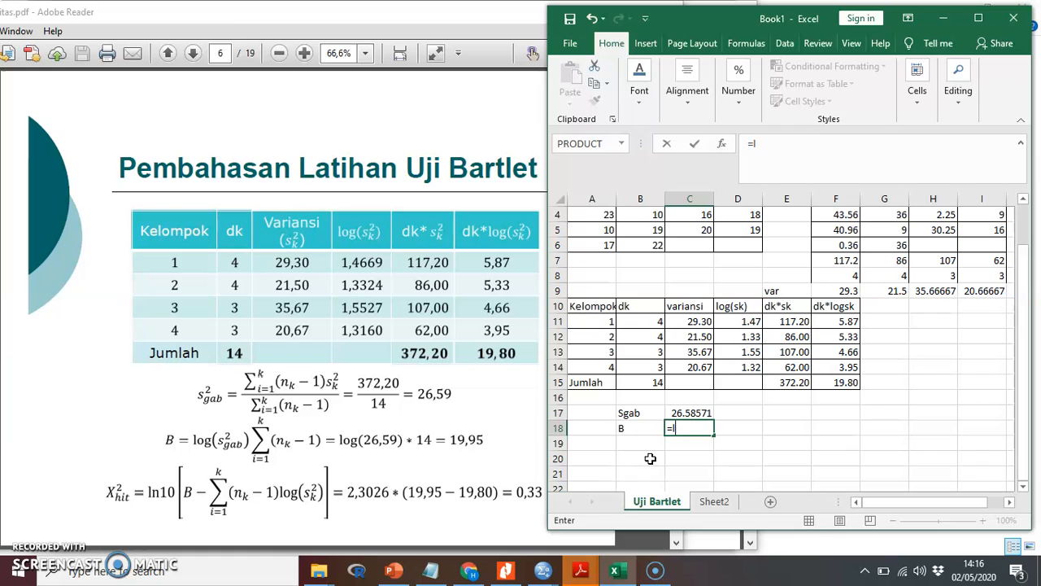
{"action": "type", "text": "og("}
{"action": "key", "text": "Up"}
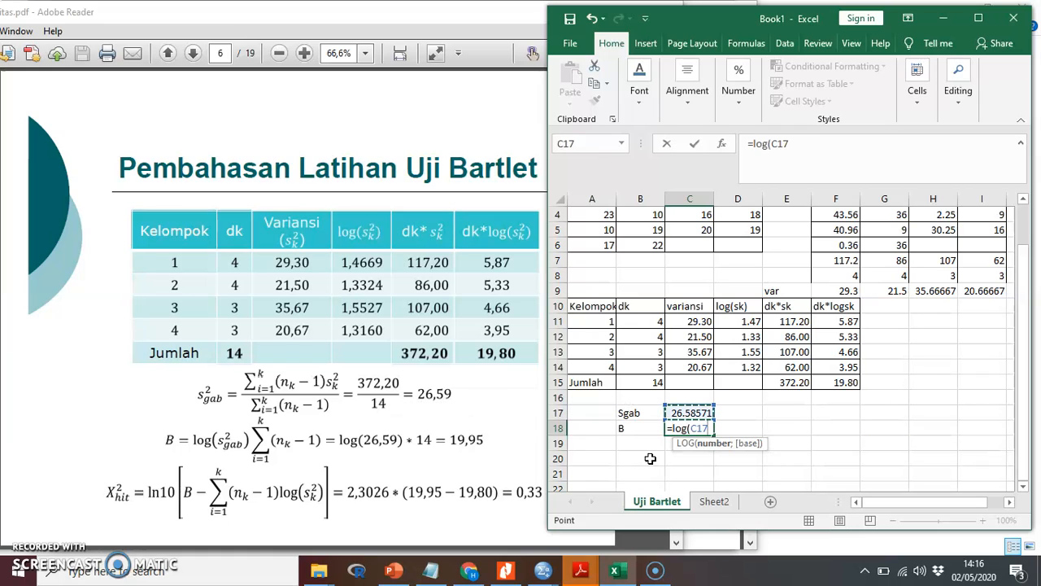
{"action": "type", "text": ")*"}
{"action": "left_click", "coordinate": [638, 382]}
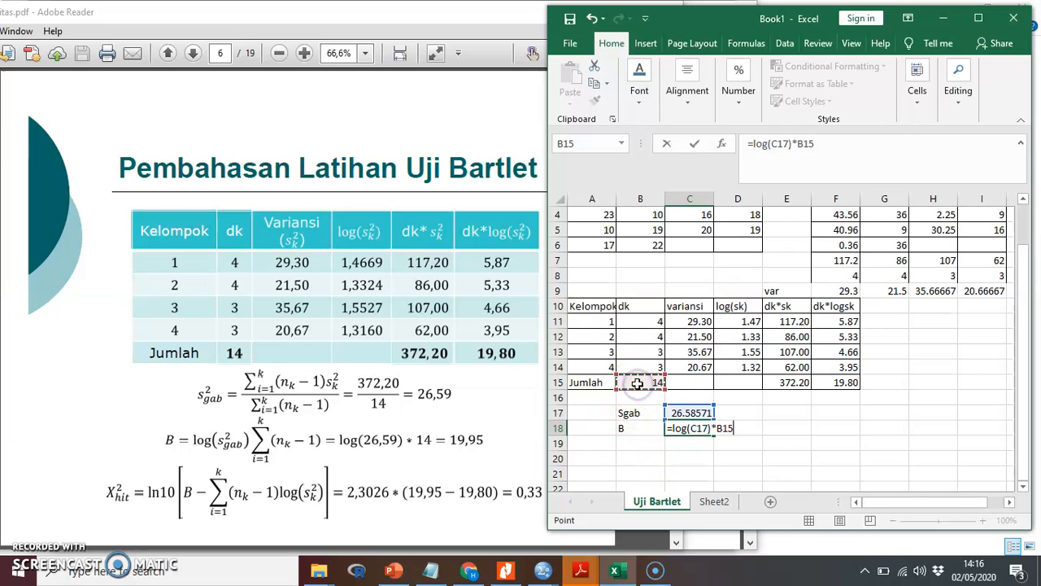
{"action": "key", "text": "Return"}
Label B19 as Xhit and calculate the test statistic in C19 with =2.3046*(C18-F15).
{"action": "key", "text": "Up"}
{"action": "key", "text": "Right"}
{"action": "key", "text": "Left"}
{"action": "key", "text": "Down"}
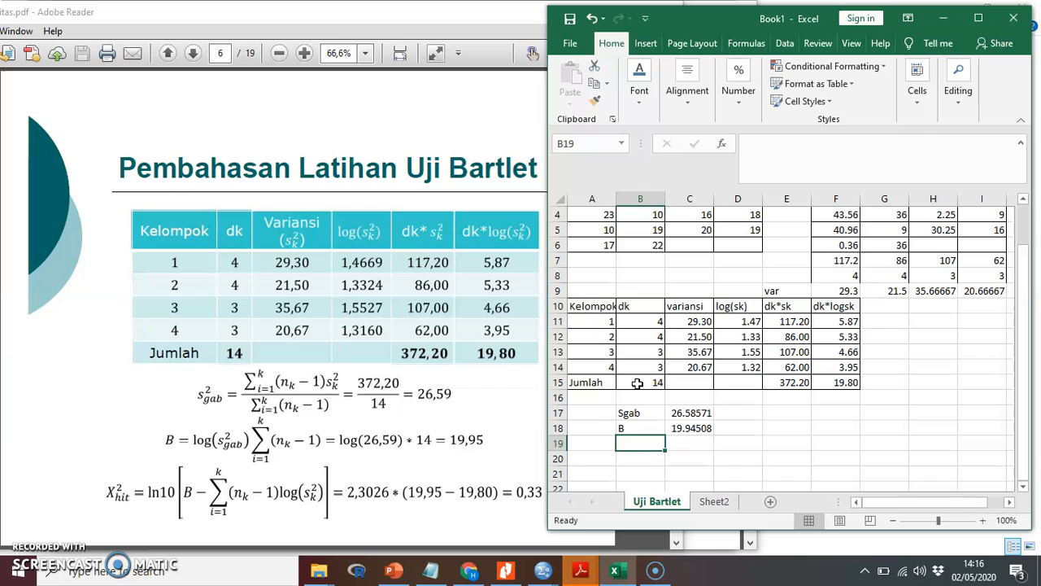
{"action": "type", "text": "Xhit"}
{"action": "key", "text": "Tab"}
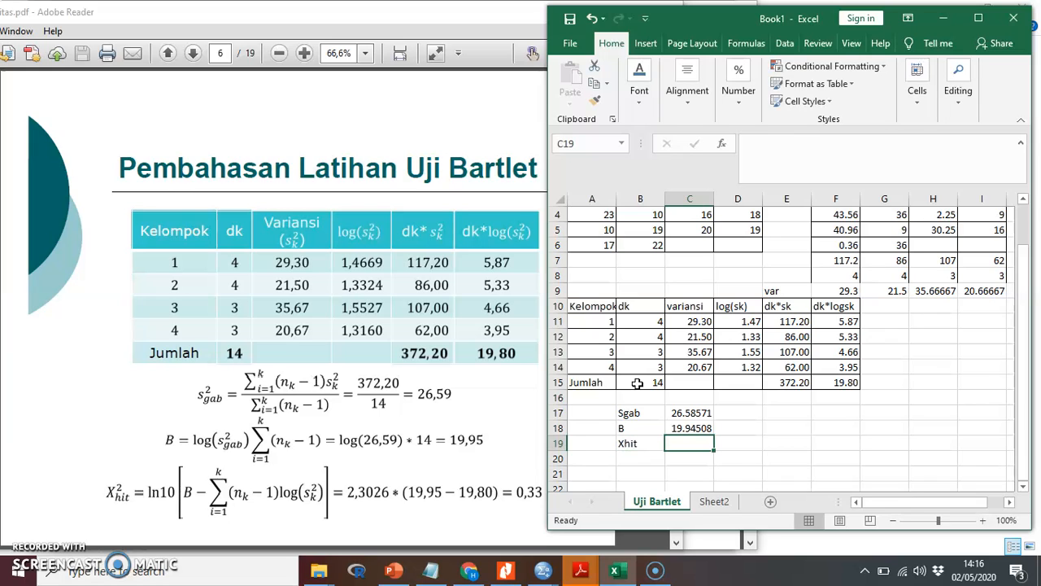
{"action": "type", "text": "=2.3046*("}
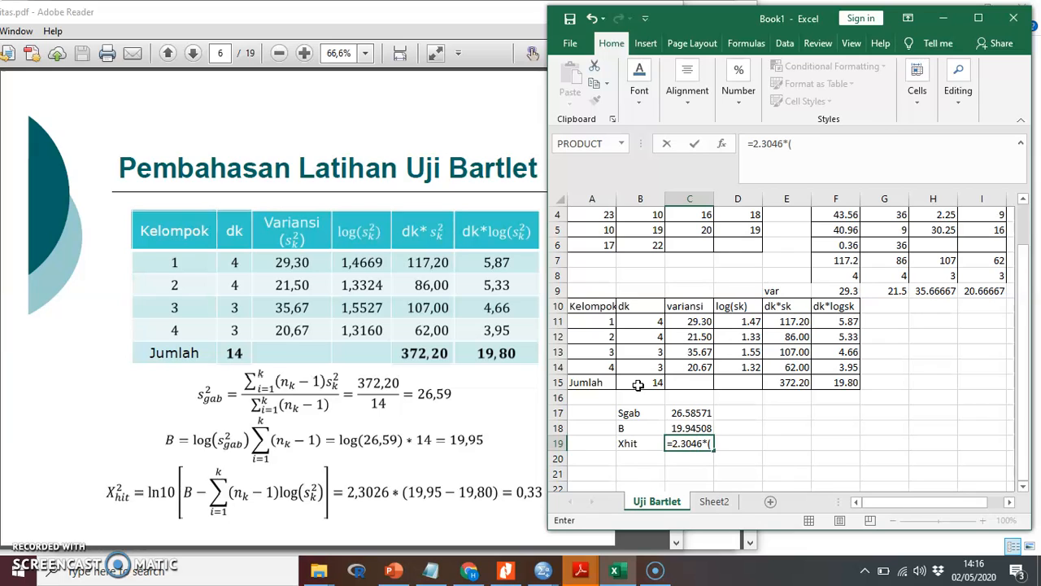
{"action": "left_click", "coordinate": [679, 427]}
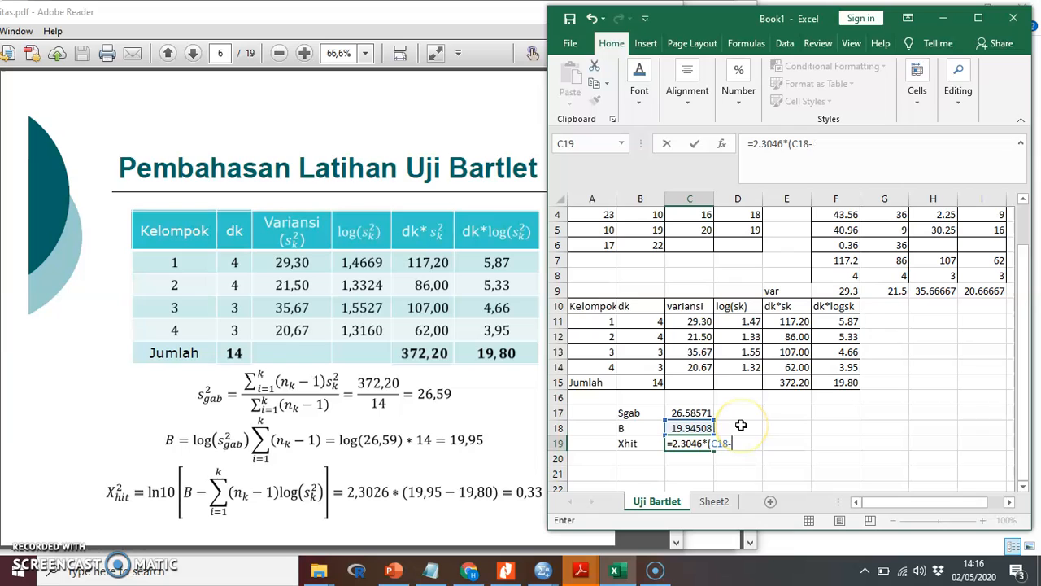
{"action": "left_click", "coordinate": [826, 382]}
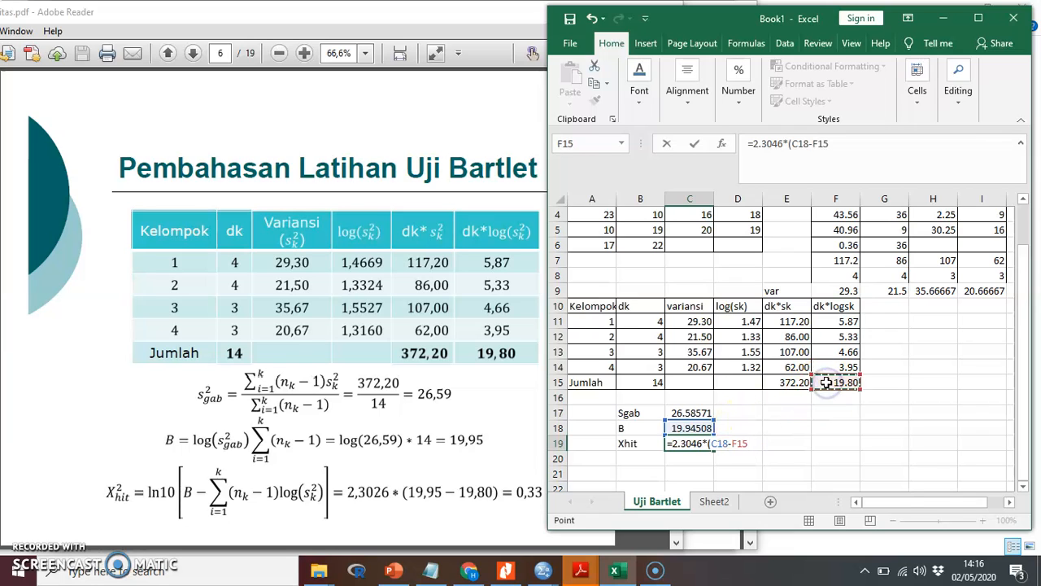
{"action": "key", "text": "Return"}
{"action": "key", "text": "Up"}
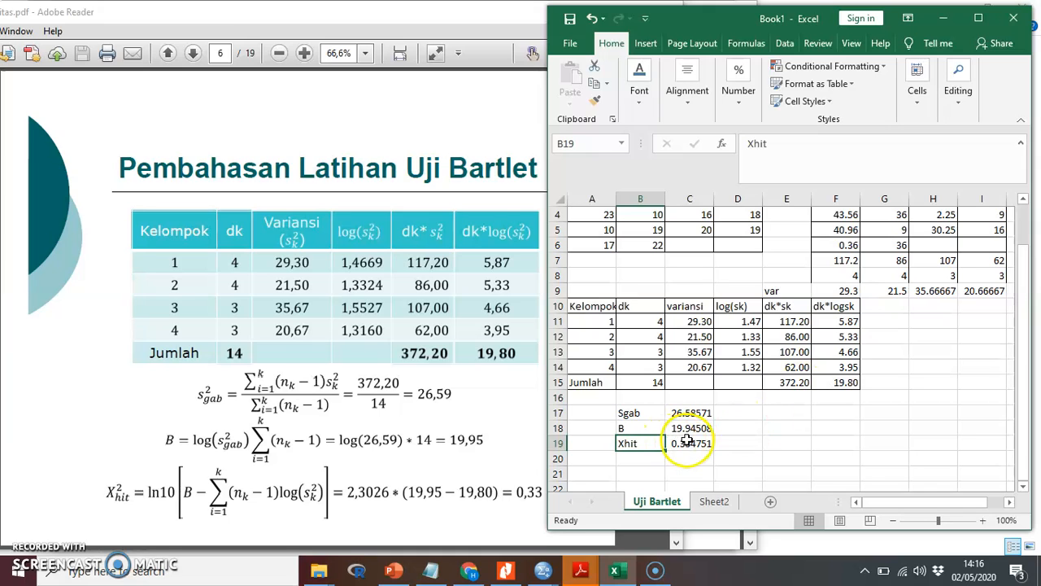
Switch to Adobe Reader and maximize the window showing the Bartlett solution page.
{"action": "left_click", "coordinate": [95, 301]}
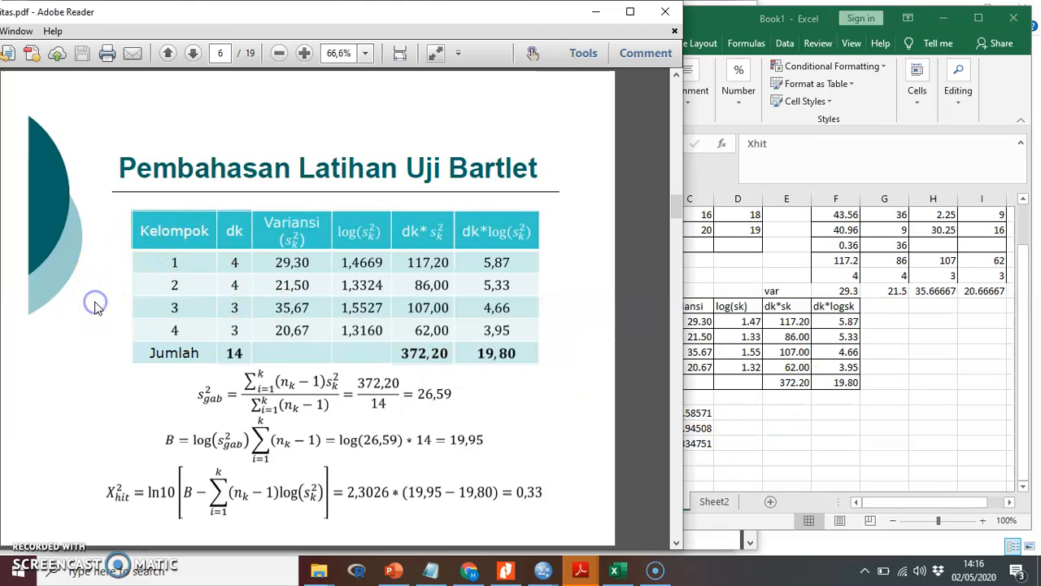
{"action": "left_click", "coordinate": [630, 11]}
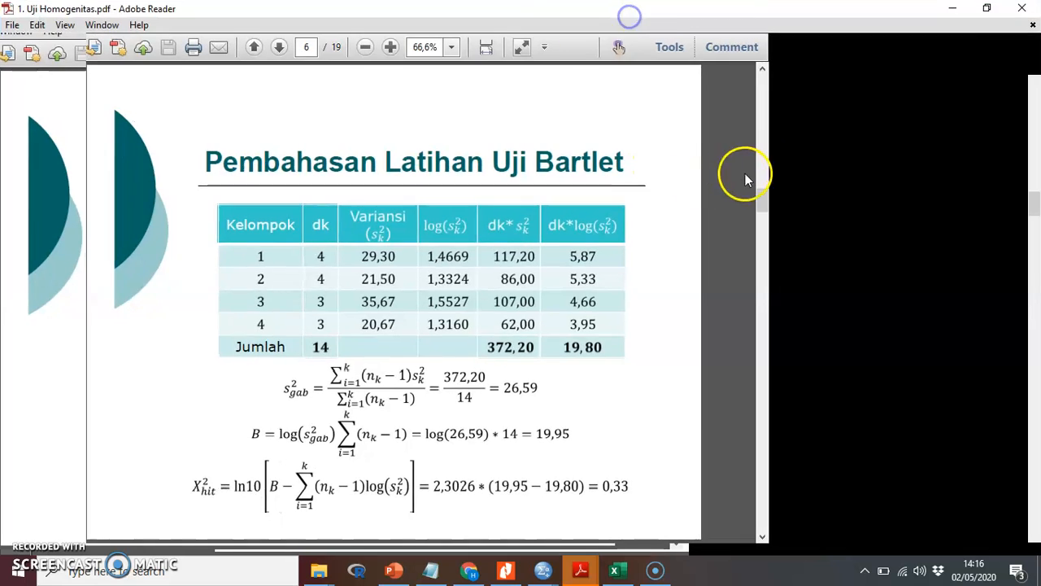
Go to the page with the Bartlett test hypotheses and conclusion in the PDF.
{"action": "scroll", "coordinate": [768, 169], "scroll_direction": "down", "scroll_amount": 2}
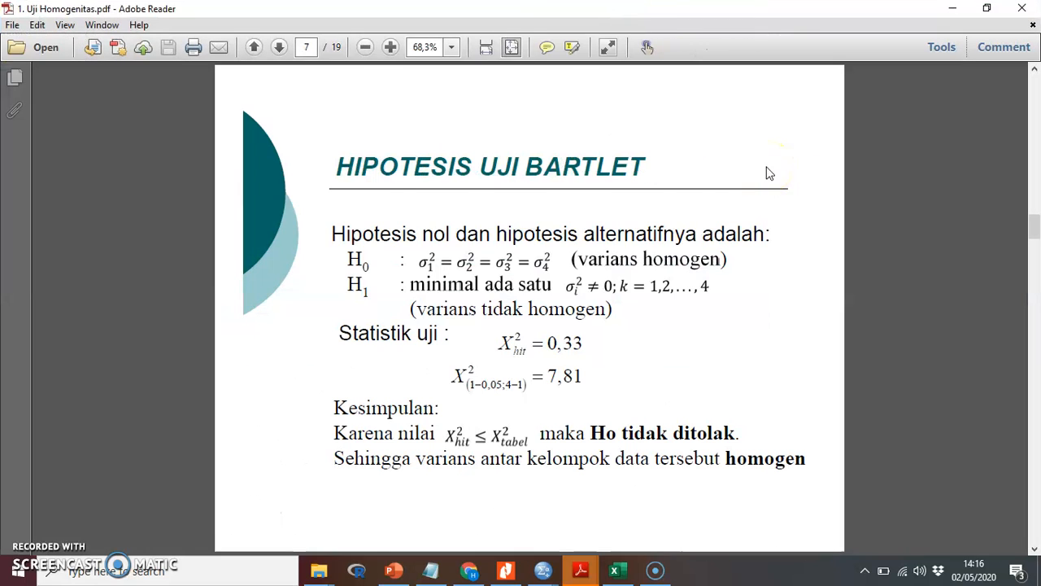
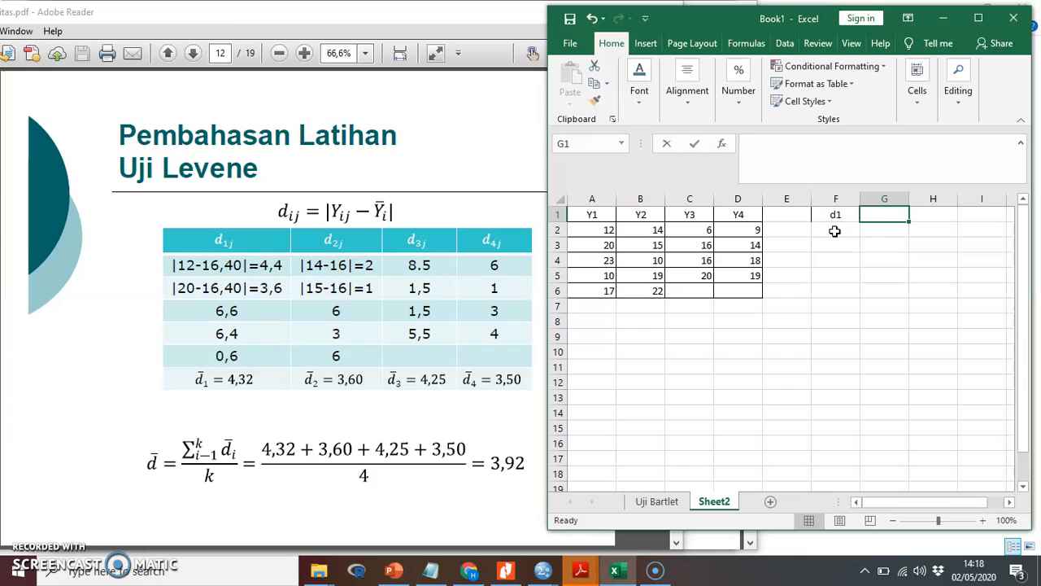
Label cells G1, H1 and I1 as d2, d3 and d4.
{"action": "key", "text": "Tab"}
{"action": "type", "text": "d3"}
{"action": "key", "text": "Tab"}
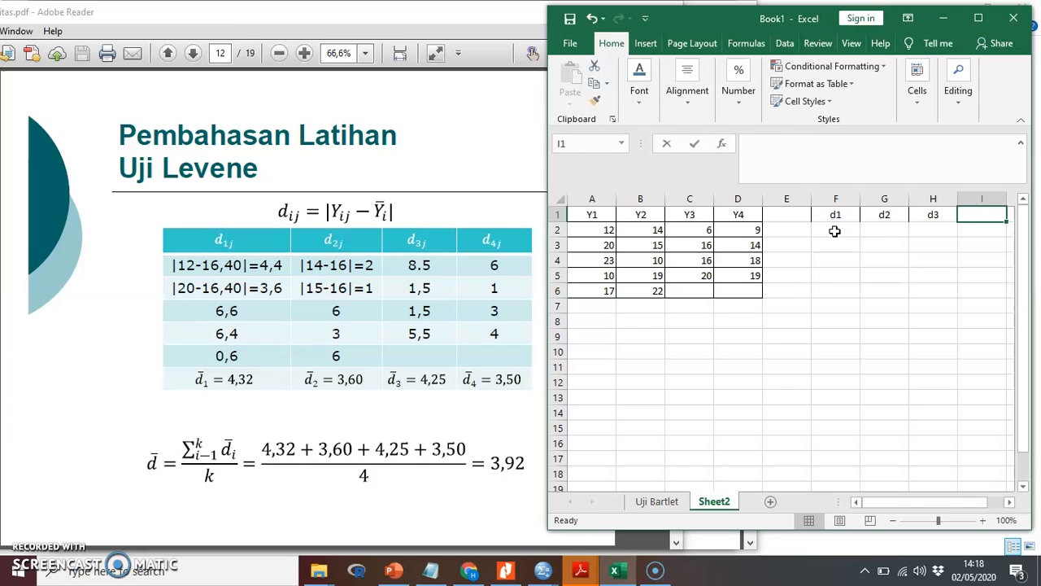
{"action": "type", "text": "d4"}
{"action": "key", "text": "Left"}
Calculate the first absolute deviation in F2 with the formula =ABS(A2-AVERAGE(A$2:A$6)).
{"action": "key", "text": "Left"}
{"action": "key", "text": "Left"}
{"action": "key", "text": "Down"}
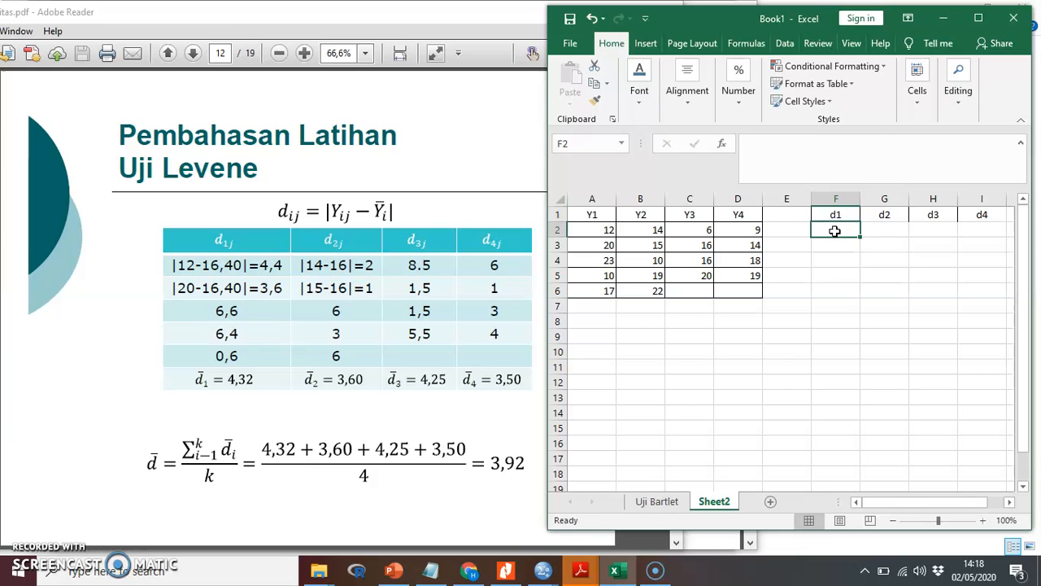
{"action": "type", "text": "=abs("}
{"action": "key", "text": "Left"}
{"action": "key", "text": "Left"}
{"action": "key", "text": "Left"}
{"action": "key", "text": "Left"}
{"action": "key", "text": "Left"}
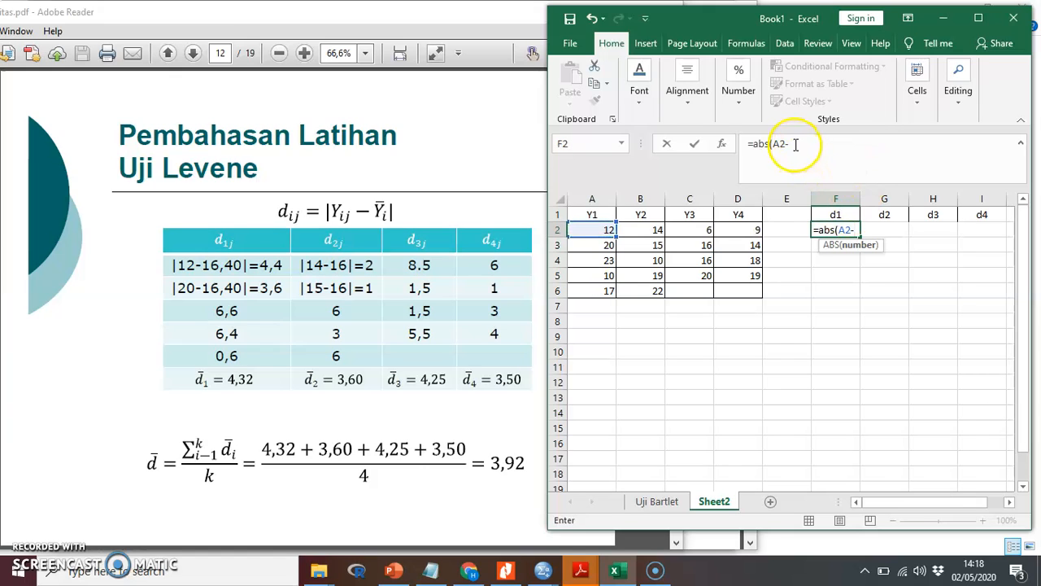
{"action": "type", "text": "average("}
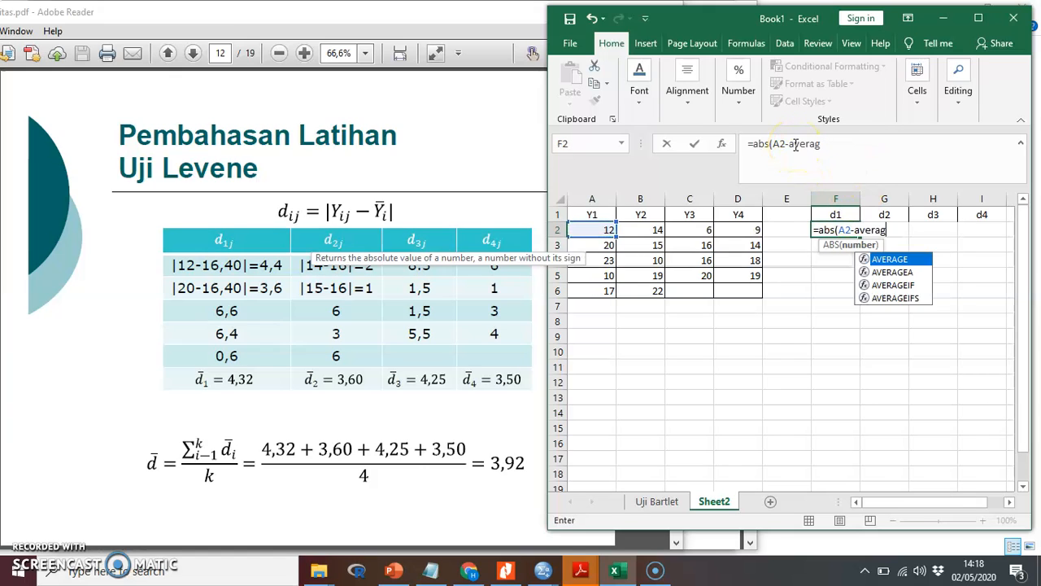
{"action": "left_click_drag", "start_coordinate": [605, 230], "coordinate": [609, 290]}
{"action": "key", "text": "F4"}
{"action": "key", "text": "F4"}
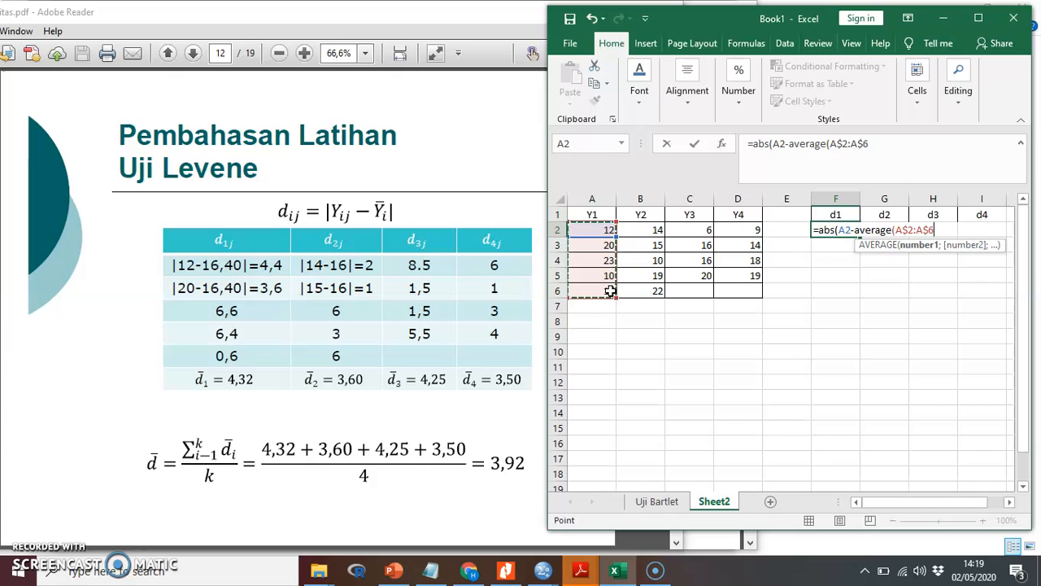
{"action": "type", "text": "))"}
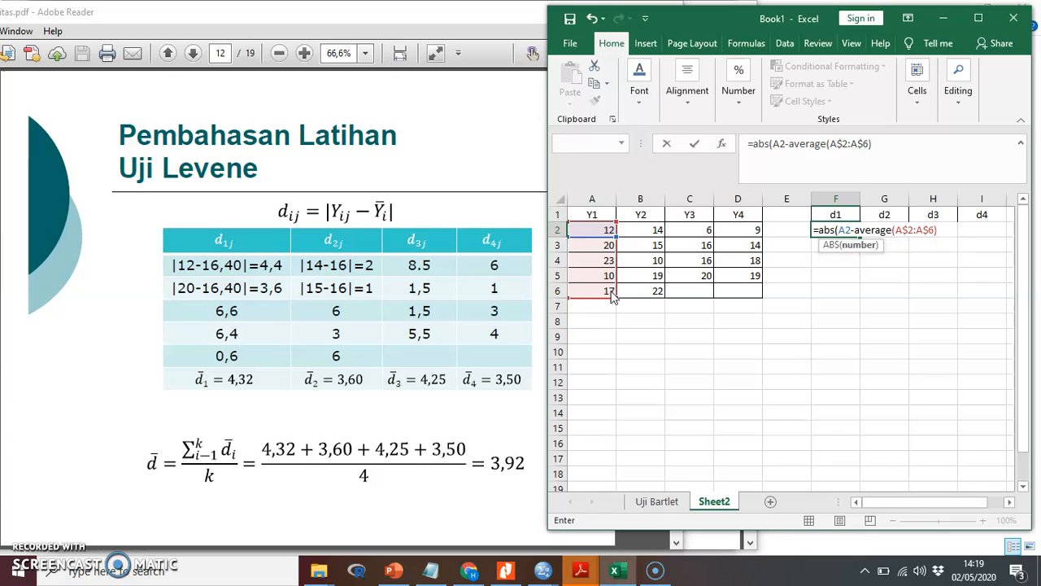
{"action": "key", "text": "Return"}
{"action": "key", "text": "Return"}
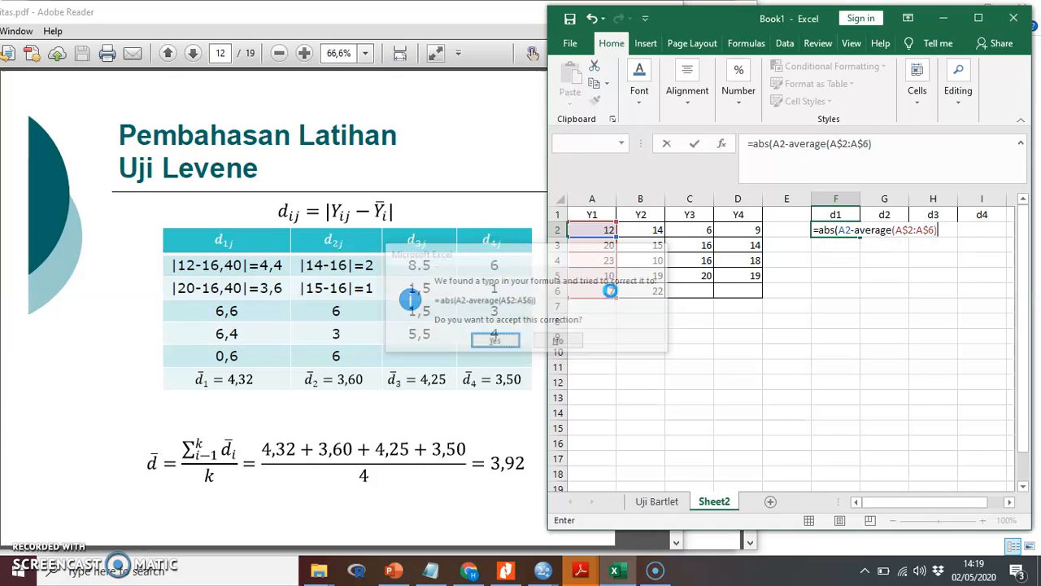
Copy the absolute deviation formula from F2 across the range F2:I6.
{"action": "key", "text": "Up"}
{"action": "key", "text": "ctrl+c"}
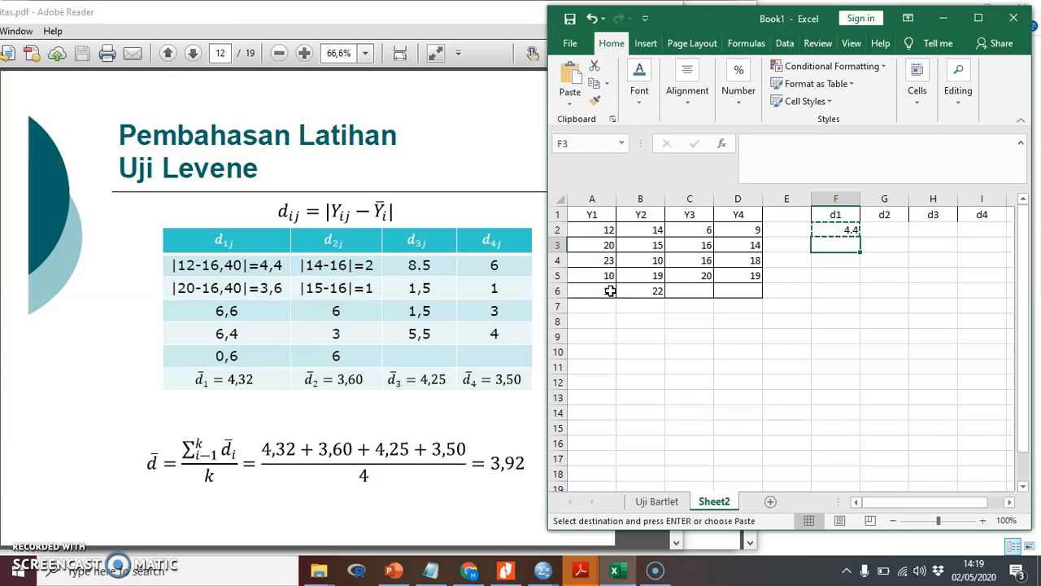
{"action": "key", "text": "shift+Down"}
{"action": "key", "text": "shift+Down"}
{"action": "key", "text": "shift+Down"}
{"action": "key", "text": "shift+Down"}
{"action": "key", "text": "shift+Right"}
{"action": "key", "text": "shift+Right"}
{"action": "key", "text": "shift+Right"}
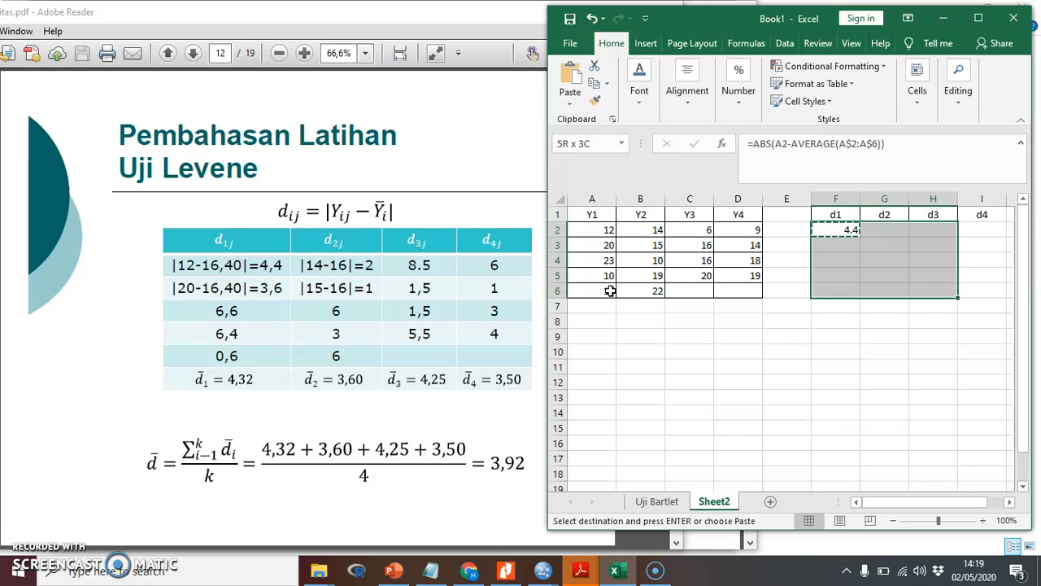
{"action": "key", "text": "ctrl+v"}
{"action": "key", "text": "Escape"}
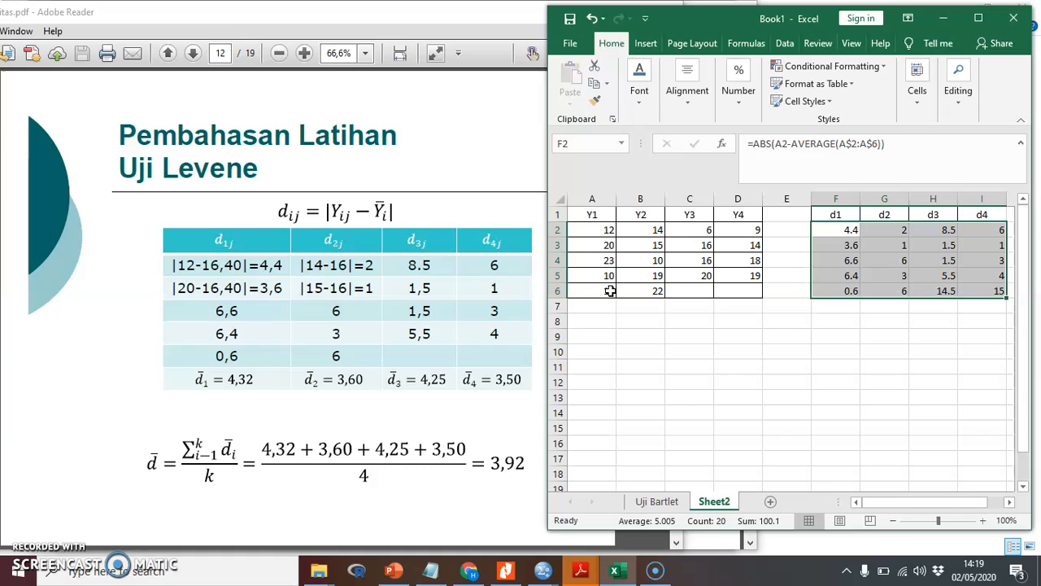
Clear the deviations in H6 and I6, where Y3 and Y4 have no data.
{"action": "key", "text": "Right"}
{"action": "key", "text": "Right"}
{"action": "key", "text": "Down"}
{"action": "key", "text": "Down"}
{"action": "key", "text": "Down"}
{"action": "key", "text": "Down"}
{"action": "key", "text": "Delete"}
{"action": "key", "text": "Right"}
{"action": "key", "text": "Delete"}
Calculate the mean of the d1 column in F7 with =AVERAGE(F2:F6).
{"action": "key", "text": "Left"}
{"action": "key", "text": "Left"}
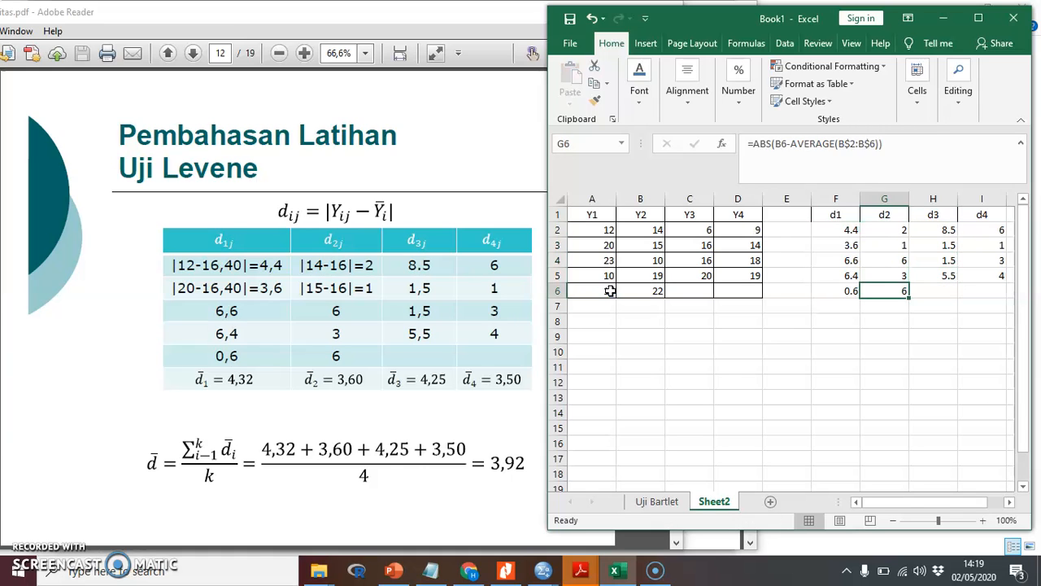
{"action": "key", "text": "Left"}
{"action": "key", "text": "Down"}
{"action": "type", "text": "=avera"}
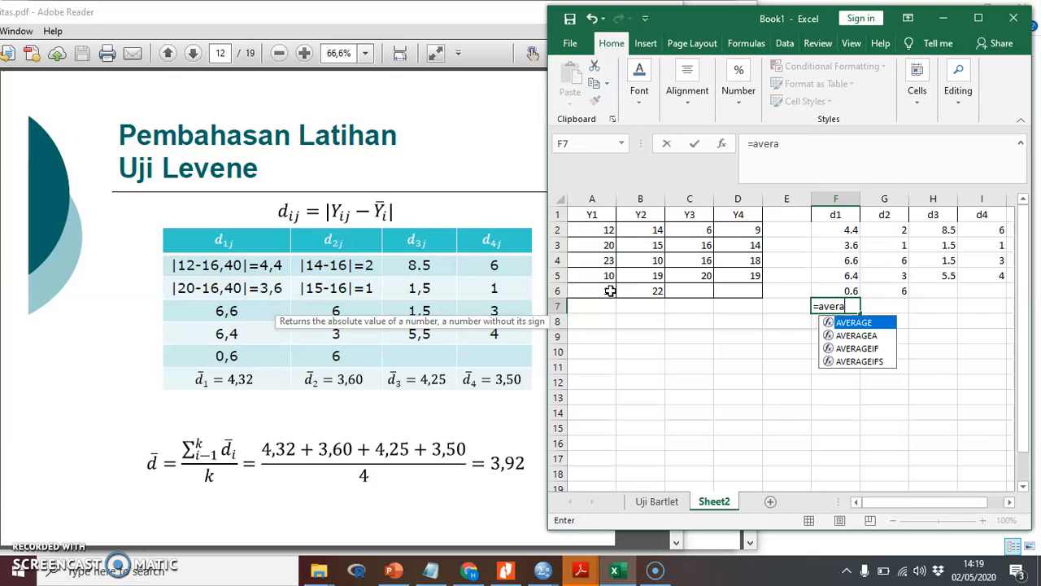
{"action": "type", "text": "ge("}
{"action": "key", "text": "Up"}
{"action": "key", "text": "shift+Up"}
{"action": "key", "text": "shift+Up"}
{"action": "key", "text": "shift+Up"}
{"action": "key", "text": "shift+Up"}
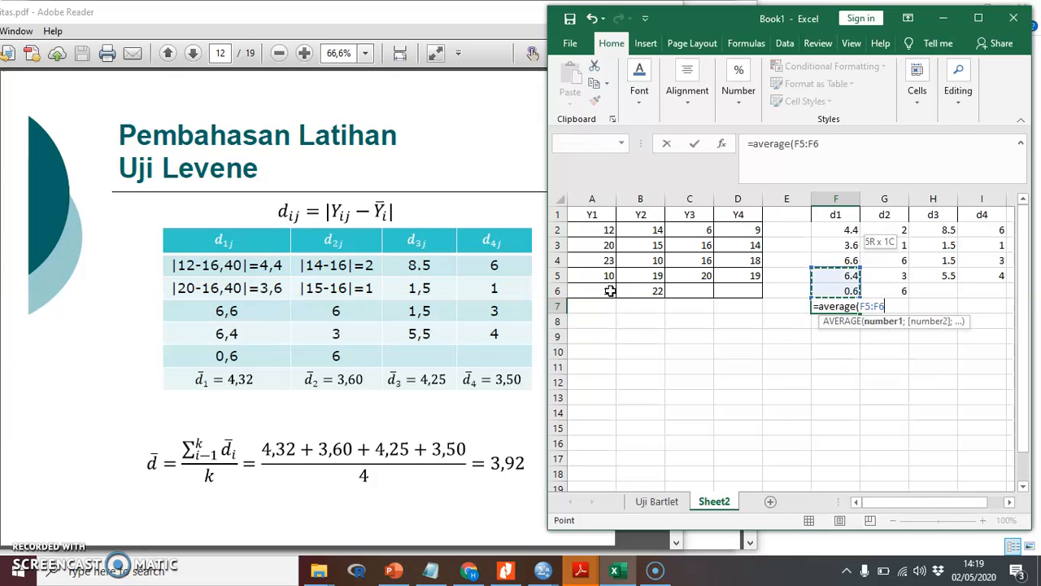
{"action": "key", "text": "Return"}
Copy the average formula from F7 to G7:I7 for columns d2 to d4.
{"action": "key", "text": "ctrl+c"}
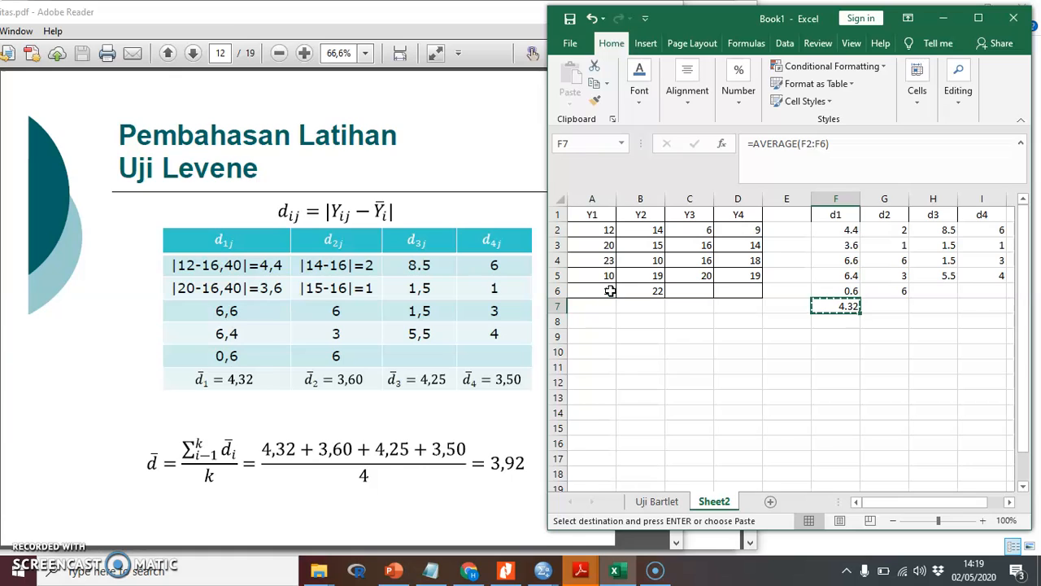
{"action": "key", "text": "Right"}
{"action": "key", "text": "shift+Right"}
{"action": "key", "text": "shift+Right"}
{"action": "key", "text": "ctrl+v"}
{"action": "key", "text": "Escape"}
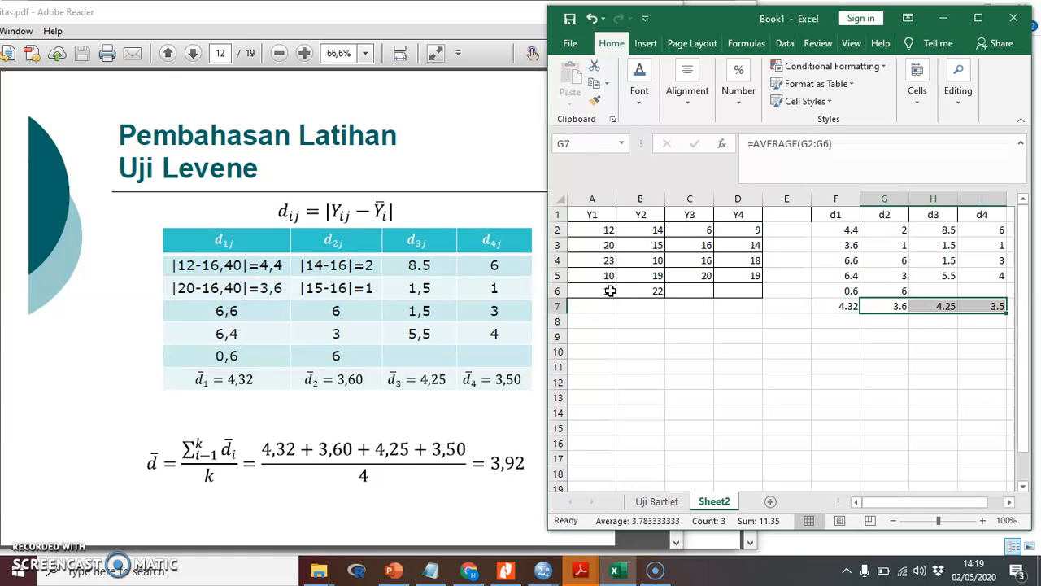
Calculate the overall mean of the group averages in F8 with =AVERAGE(F7:I7).
{"action": "key", "text": "Left"}
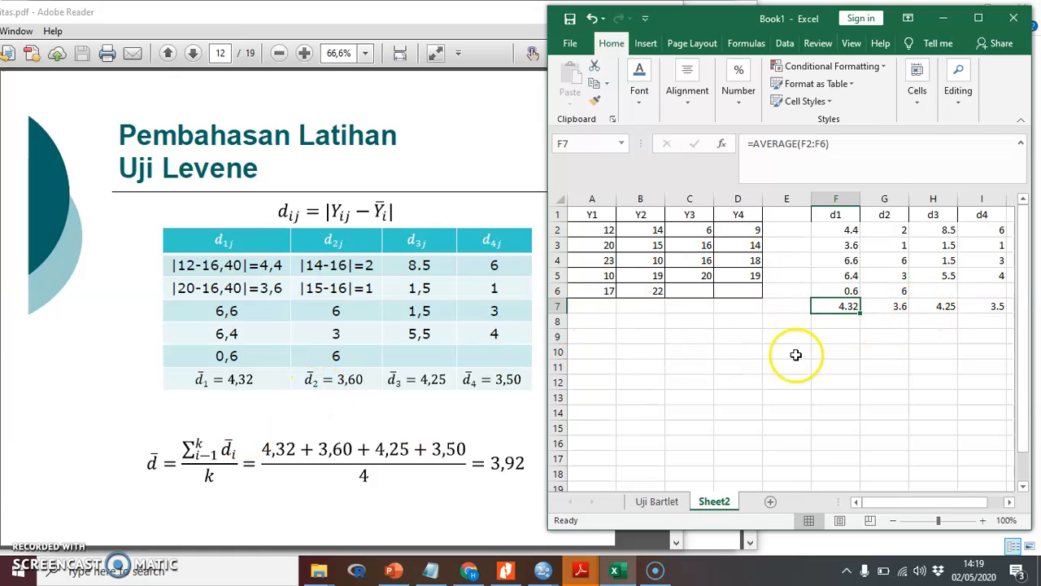
{"action": "left_click", "coordinate": [840, 320]}
{"action": "type", "text": "=average("}
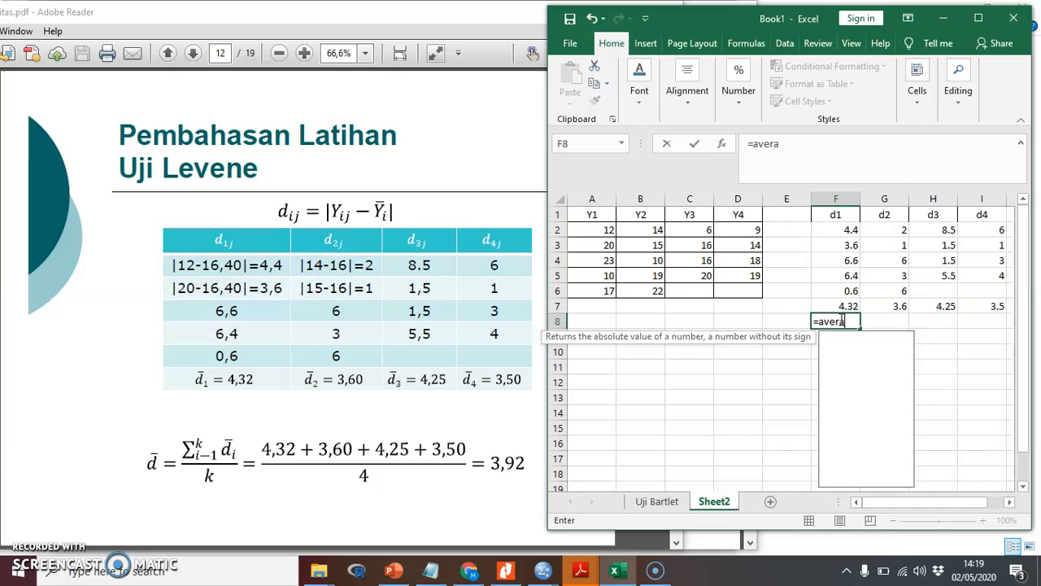
{"action": "key", "text": "Up"}
{"action": "key", "text": "shift+Right"}
{"action": "key", "text": "shift+Right"}
{"action": "key", "text": "shift+Right"}
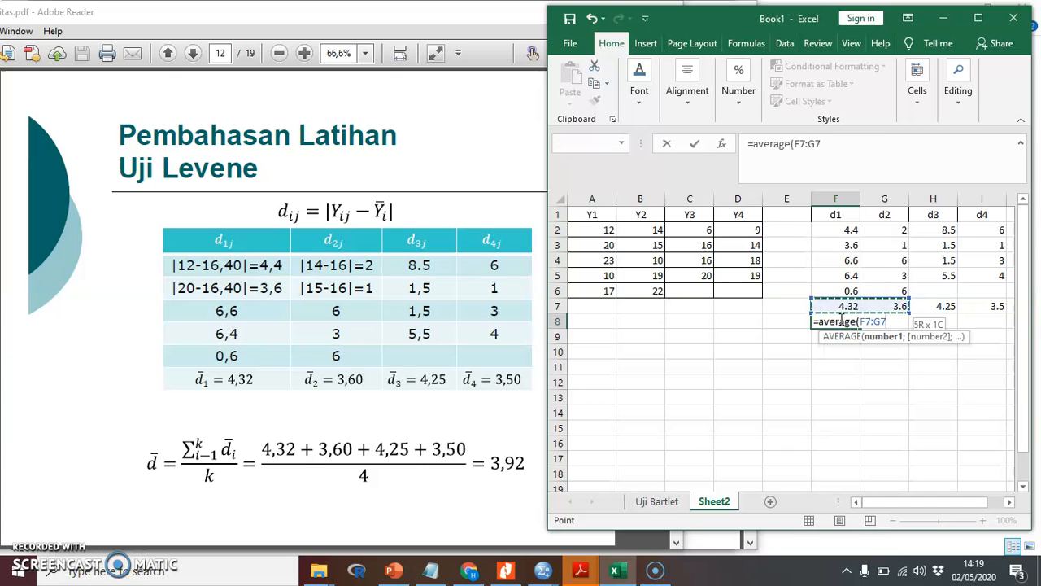
{"action": "key", "text": "ctrl+Return"}
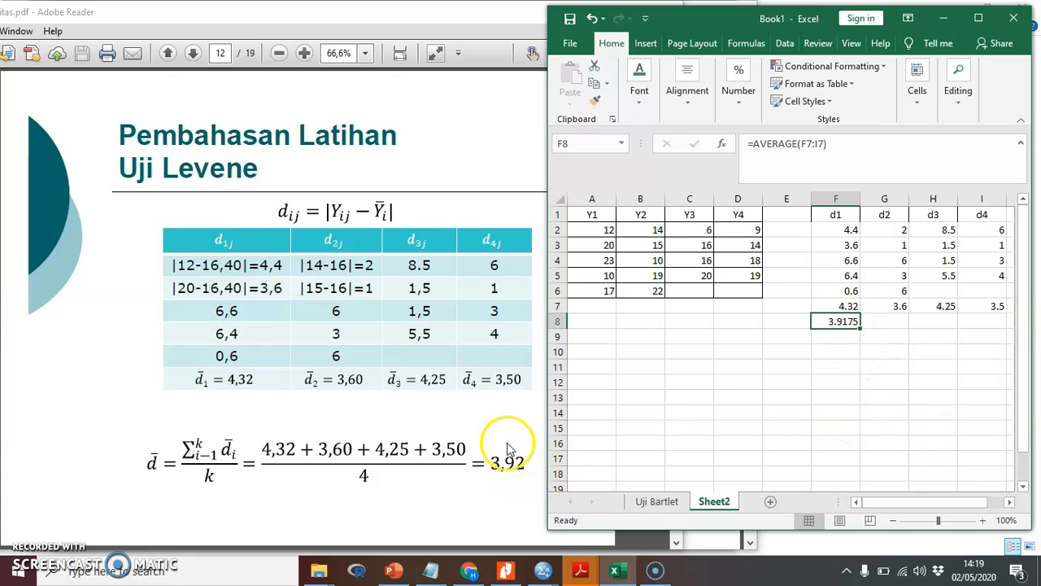
Switch to Adobe Reader, advance to the page "Pembahasan Latihan Uji Levene (2)" and return to the Excel workbook.
{"action": "left_click", "coordinate": [72, 345]}
{"action": "scroll", "coordinate": [72, 344], "scroll_direction": "down", "scroll_amount": 1}
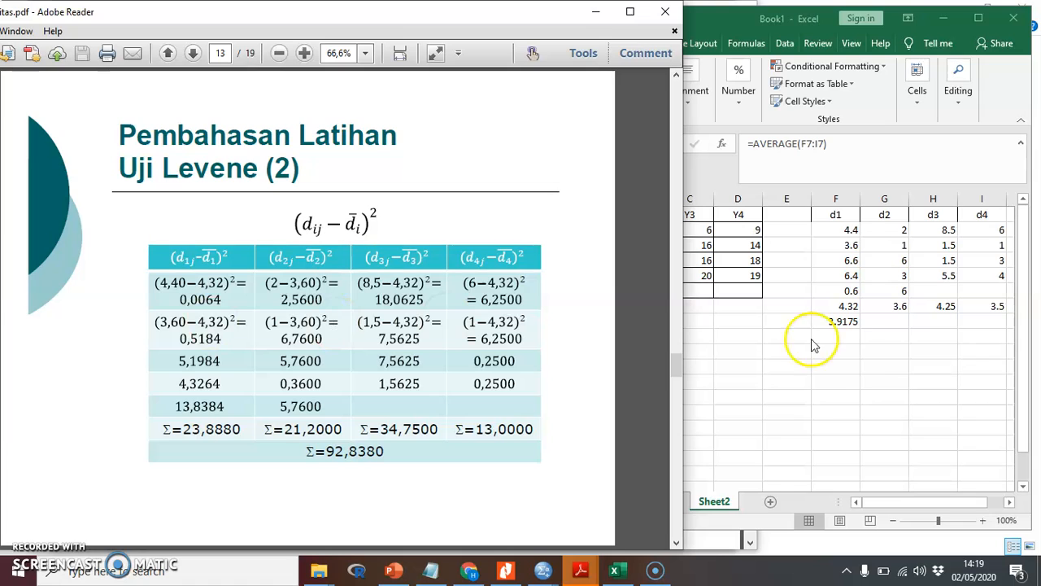
{"action": "left_click", "coordinate": [866, 362]}
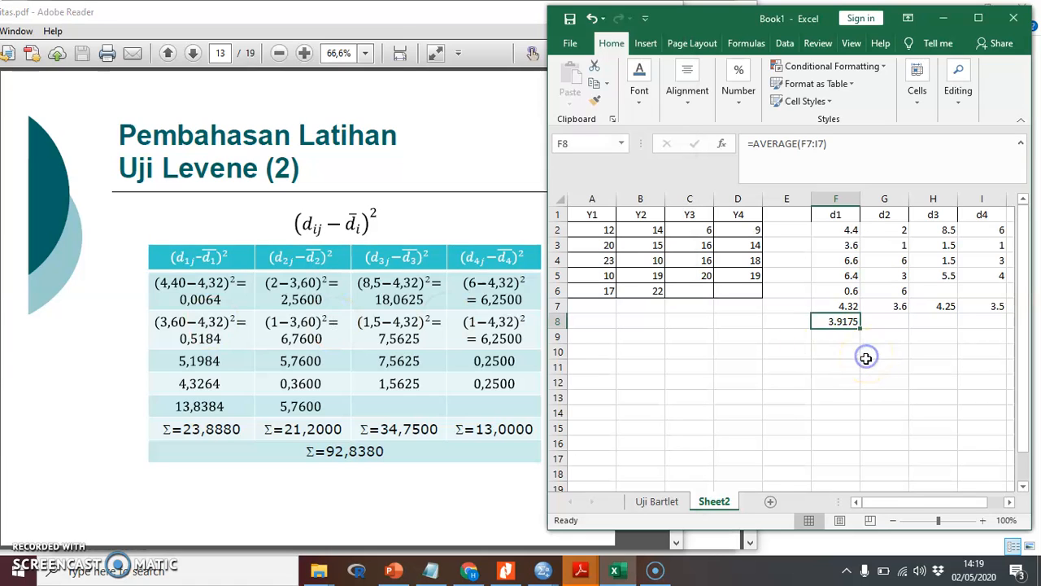
Start a formula in K2 that subtracts the average of F2:F6 from F2.
{"action": "left_click", "coordinate": [850, 356]}
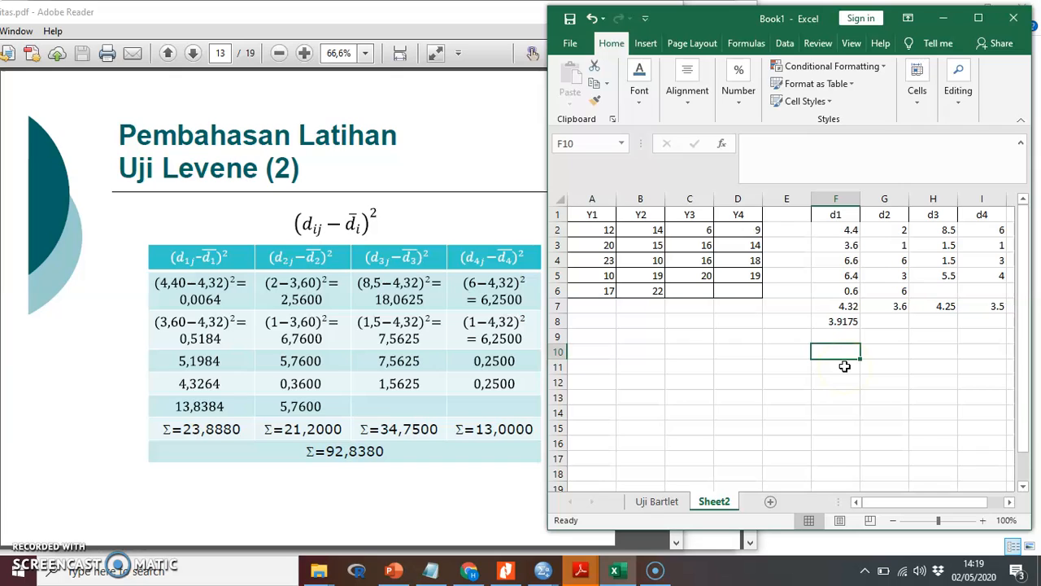
{"action": "key", "text": "Right"}
{"action": "key", "text": "Right"}
{"action": "key", "text": "Right"}
{"action": "key", "text": "Right"}
{"action": "key", "text": "Right"}
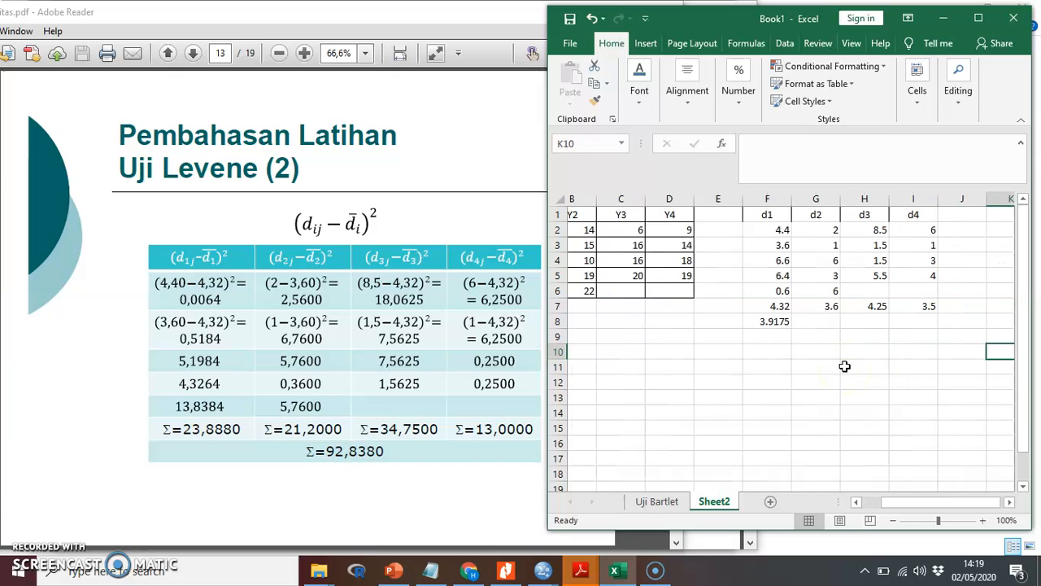
{"action": "key", "text": "Up"}
{"action": "key", "text": "Up"}
{"action": "key", "text": "Up"}
{"action": "key", "text": "Up"}
{"action": "key", "text": "Up"}
{"action": "key", "text": "Up"}
{"action": "key", "text": "Up"}
{"action": "key", "text": "Up"}
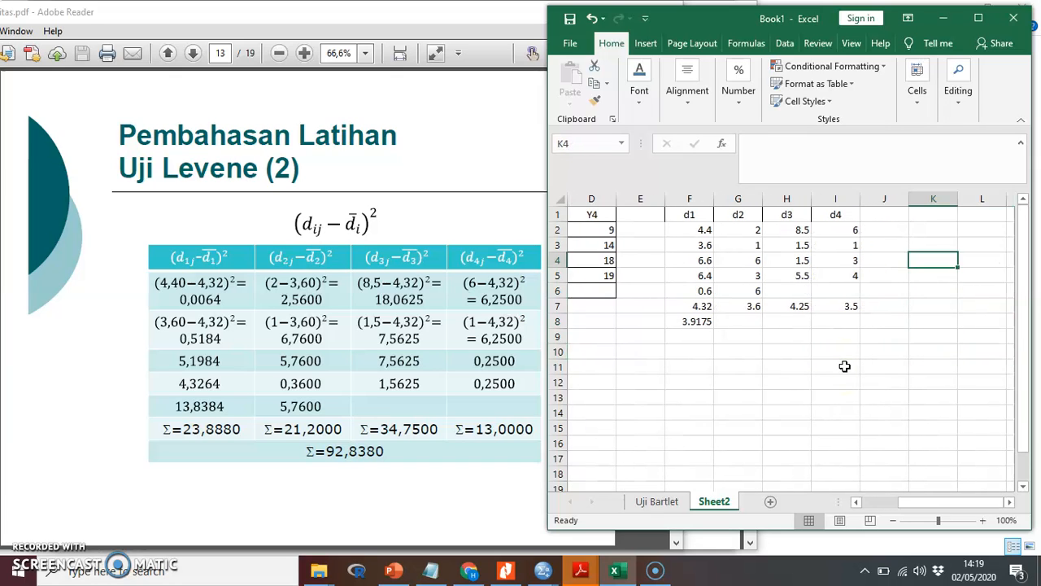
{"action": "type", "text": "="}
{"action": "key", "text": "Left"}
{"action": "key", "text": "Left"}
{"action": "key", "text": "Left"}
{"action": "key", "text": "Left"}
{"action": "key", "text": "Left"}
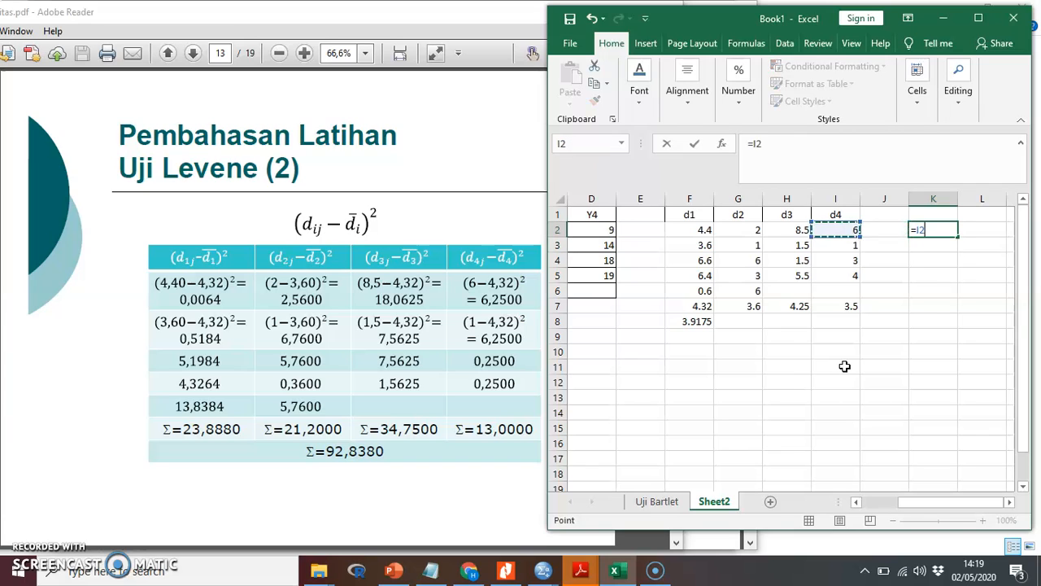
{"action": "type", "text": "-average"}
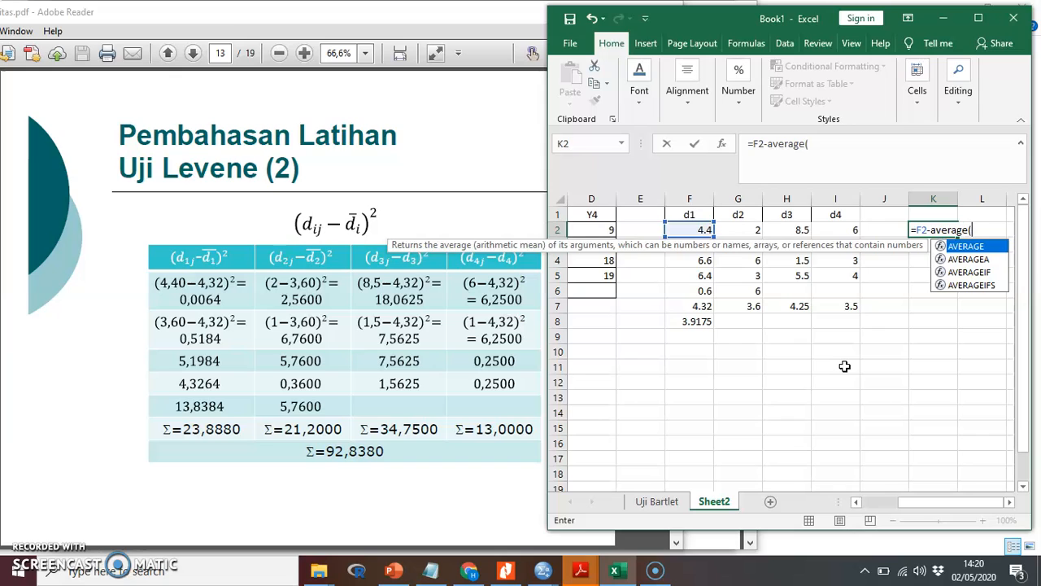
{"action": "type", "text": "("}
{"action": "key", "text": "Left"}
{"action": "key", "text": "Left"}
{"action": "key", "text": "Left"}
{"action": "key", "text": "Left"}
{"action": "key", "text": "Left"}
{"action": "key", "text": "shift+Down"}
{"action": "key", "text": "shift+Down"}
{"action": "key", "text": "shift+Down"}
{"action": "key", "text": "shift+Down"}
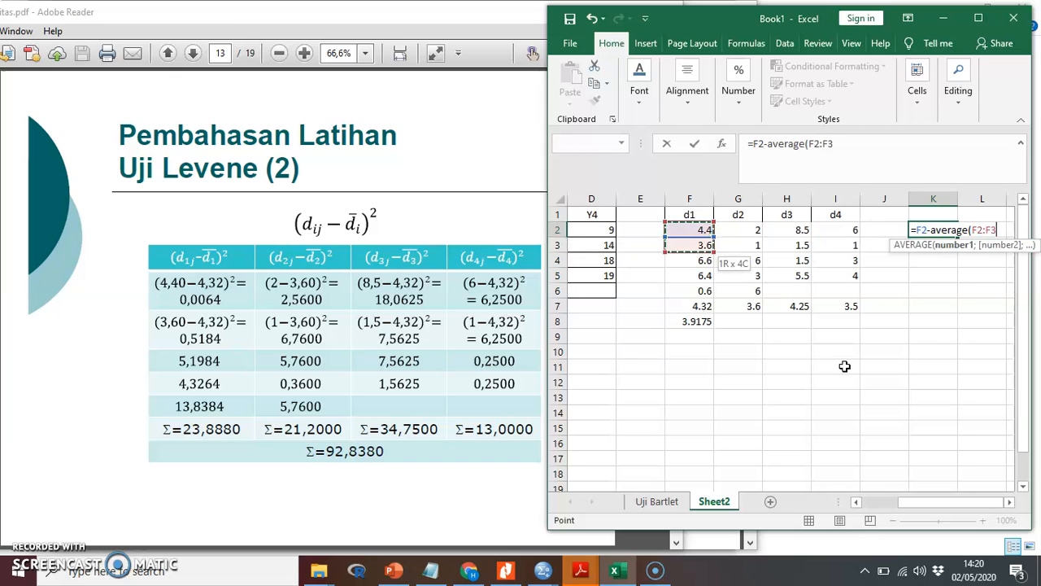
Lock the rows of the averaged range in the K2 formula as F$2:F$6.
{"action": "left_click", "coordinate": [862, 150]}
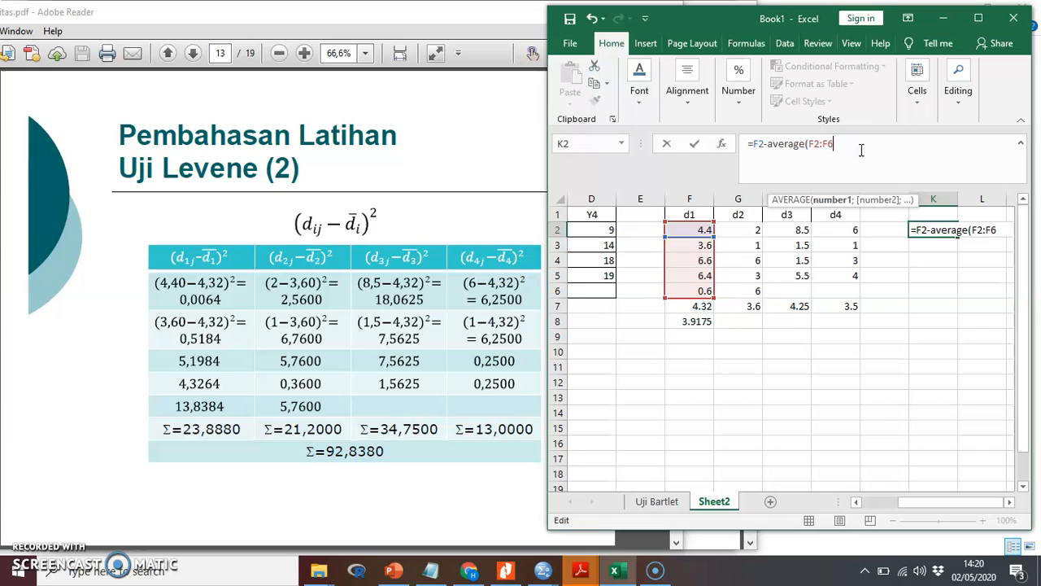
{"action": "left_click", "coordinate": [820, 144]}
{"action": "key", "text": "F4"}
{"action": "key", "text": "F4"}
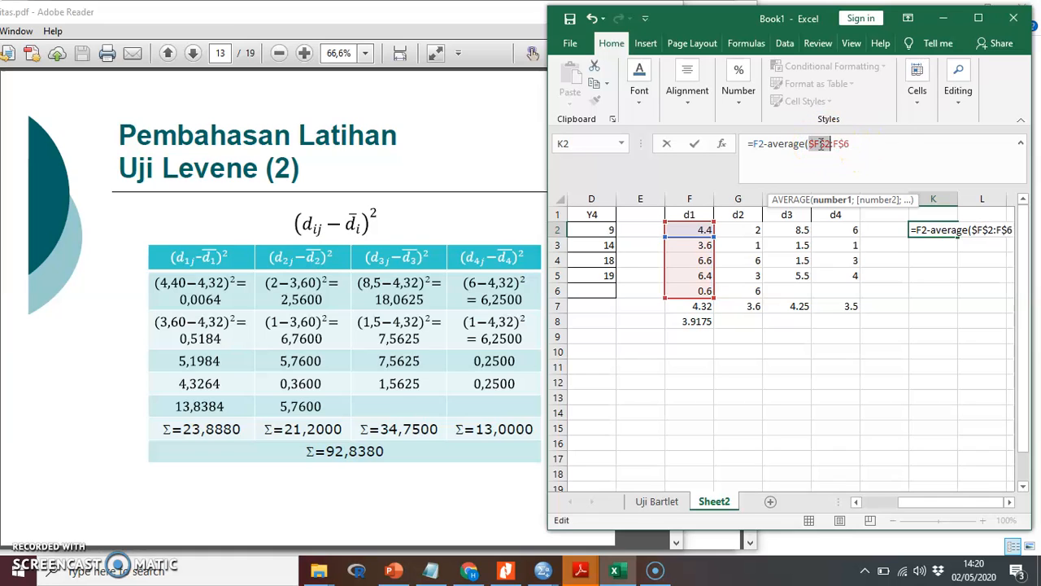
Enclose the difference in parentheses and square it, completing K2 as =(F2-AVERAGE(F$2:F$6))^2.
{"action": "left_click", "coordinate": [868, 147]}
{"action": "type", "text": "))"}
{"action": "left_click", "coordinate": [753, 144]}
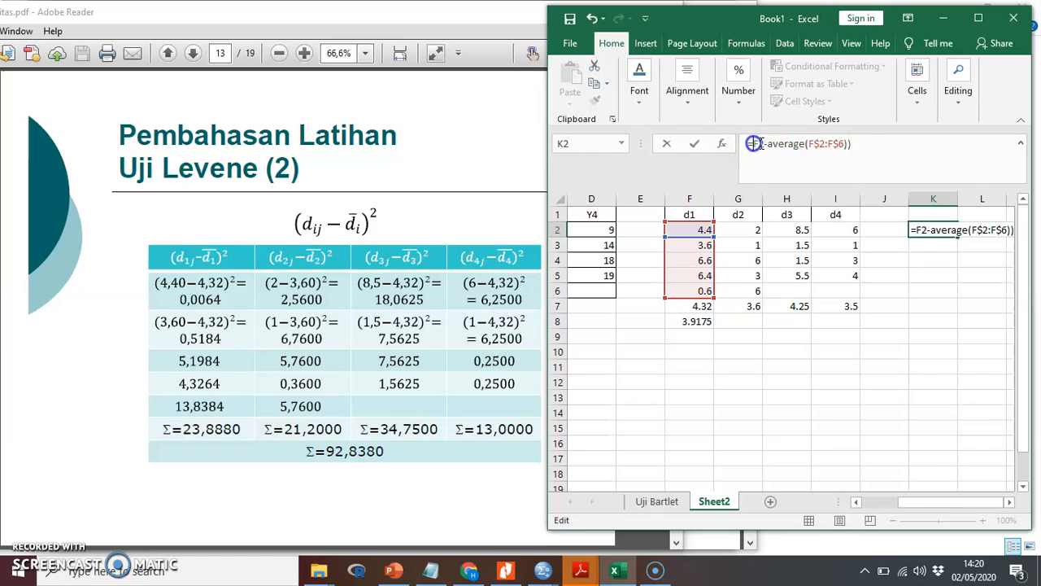
{"action": "type", "text": "("}
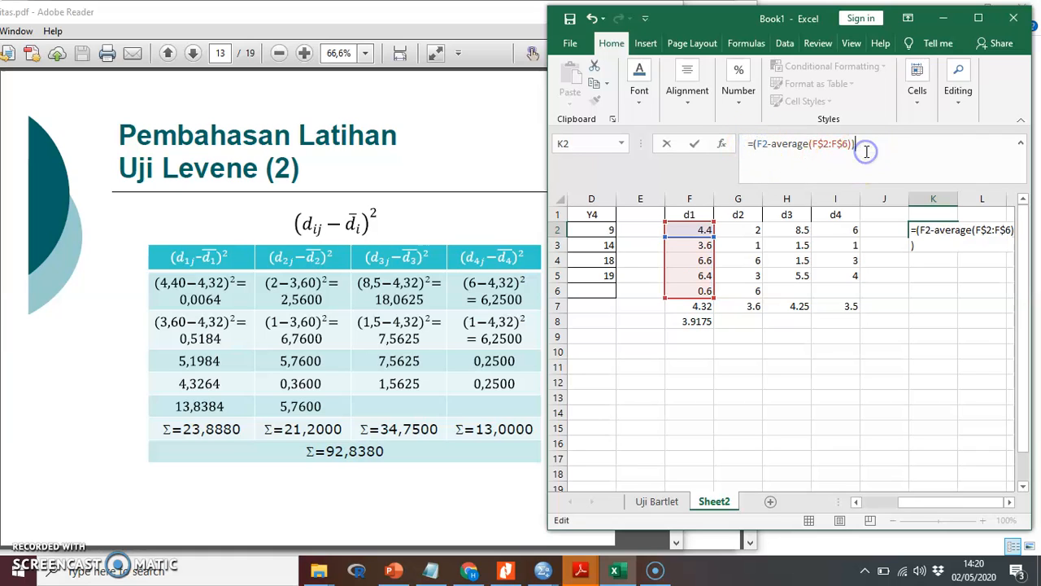
{"action": "type", "text": "^2"}
{"action": "key", "text": "Return"}
Copy the squared deviation formula from K2 across the range K2:N6.
{"action": "key", "text": "Up"}
{"action": "key", "text": "ctrl+c"}
{"action": "key", "text": "Down"}
{"action": "key", "text": "Up"}
{"action": "key", "text": "shift+Down"}
{"action": "key", "text": "shift+Down"}
{"action": "key", "text": "shift+Down"}
{"action": "key", "text": "shift+Down"}
{"action": "key", "text": "shift+Right"}
{"action": "key", "text": "shift+Right"}
{"action": "key", "text": "shift+Right"}
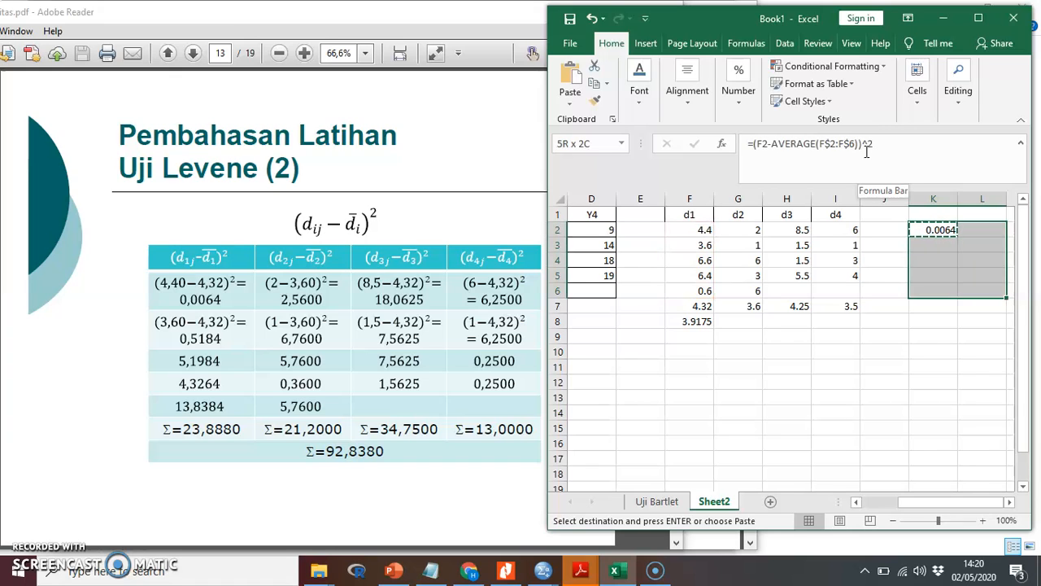
{"action": "key", "text": "ctrl+v"}
{"action": "key", "text": "Right"}
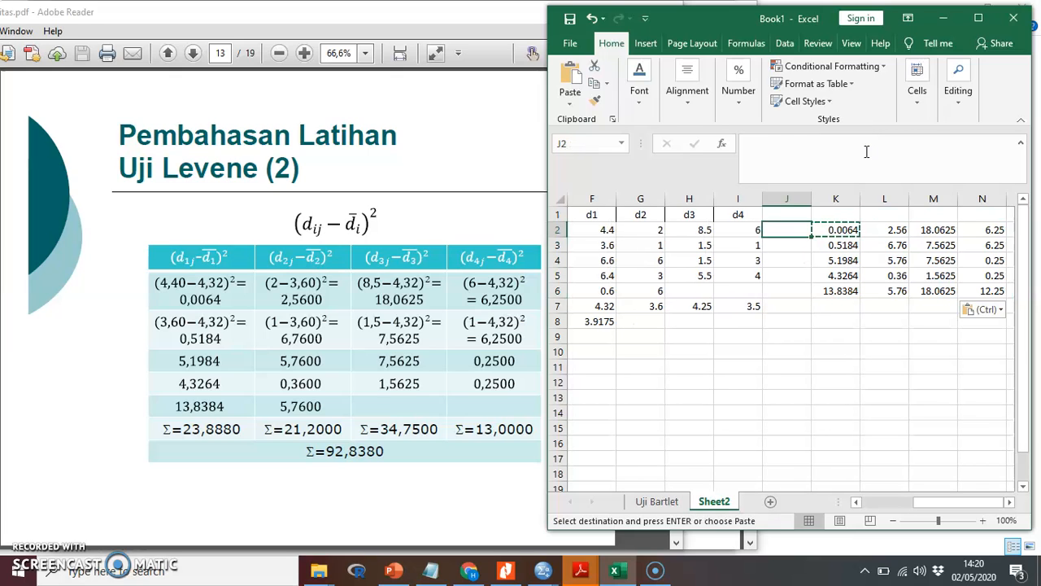
Clear the surplus squared deviations in M6 and N6.
{"action": "key", "text": "Right"}
{"action": "key", "text": "Down"}
{"action": "key", "text": "Down"}
{"action": "key", "text": "Down"}
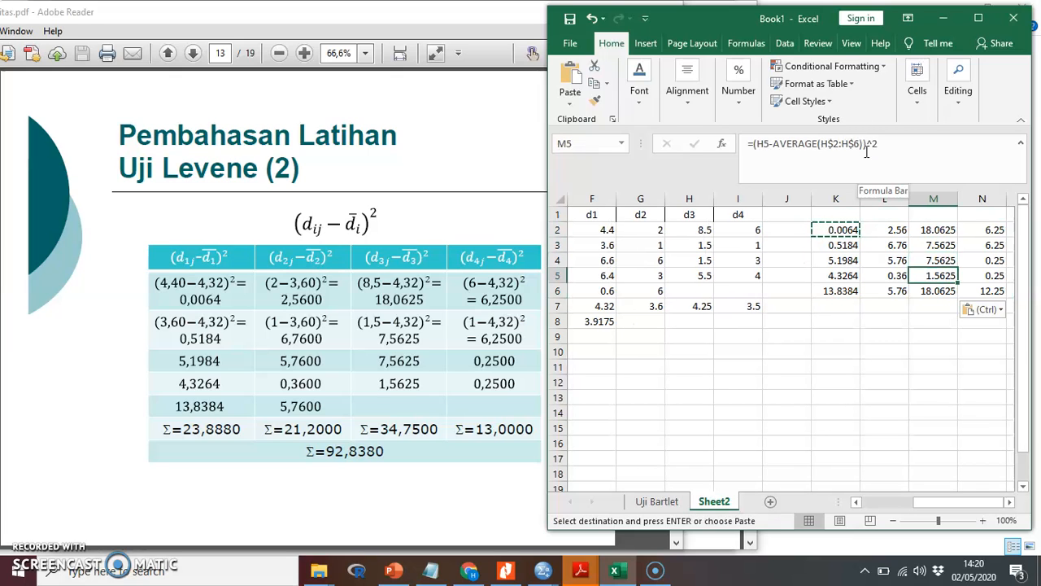
{"action": "key", "text": "Down"}
{"action": "key", "text": "Delete"}
{"action": "key", "text": "Right"}
{"action": "key", "text": "Delete"}
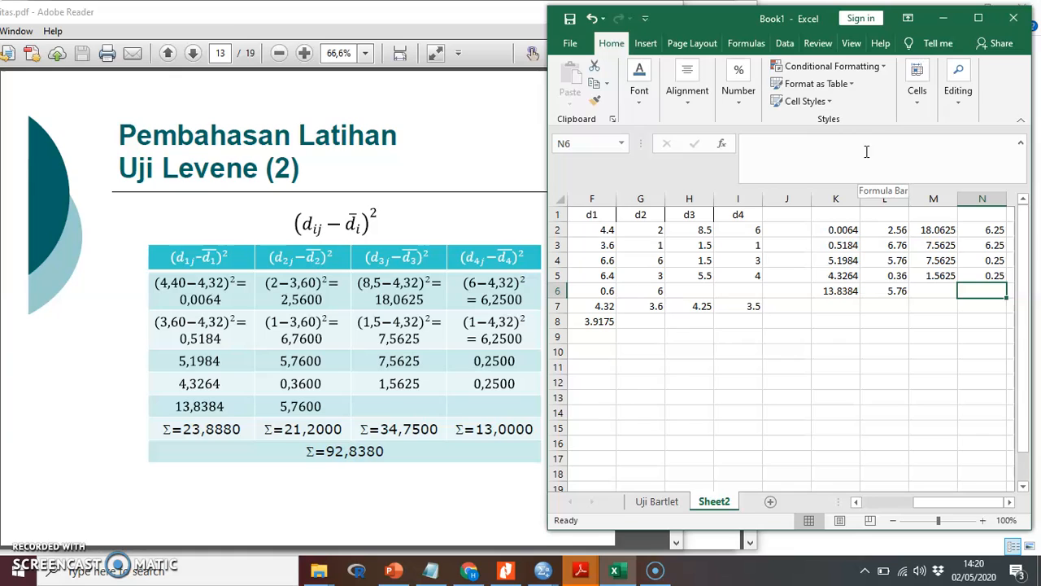
Sum the first column of squared deviations in K7 with =SUM(K2:K6).
{"action": "key", "text": "Left"}
{"action": "key", "text": "Left"}
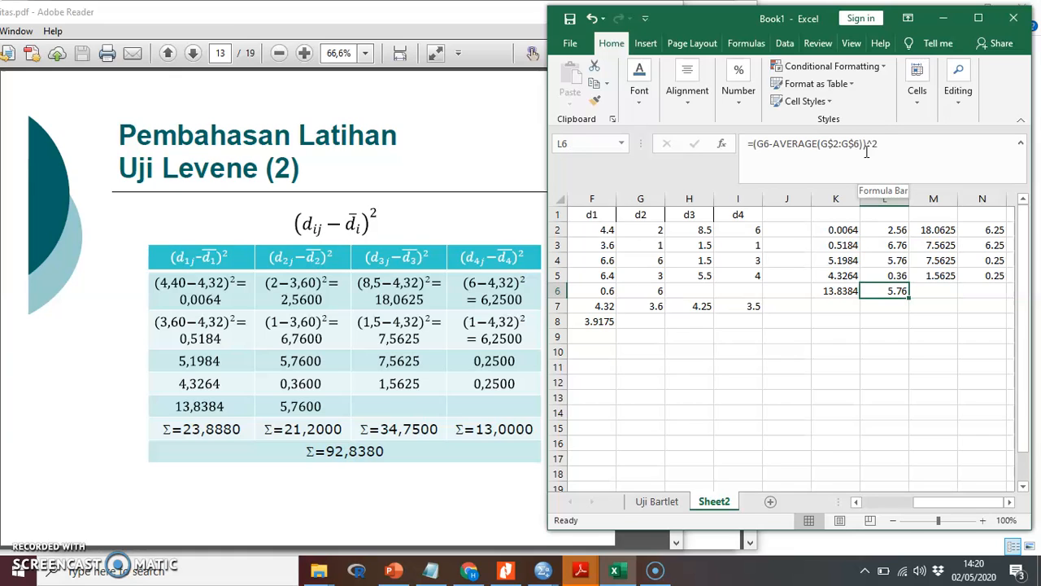
{"action": "key", "text": "Left"}
{"action": "key", "text": "Down"}
{"action": "type", "text": "=s"}
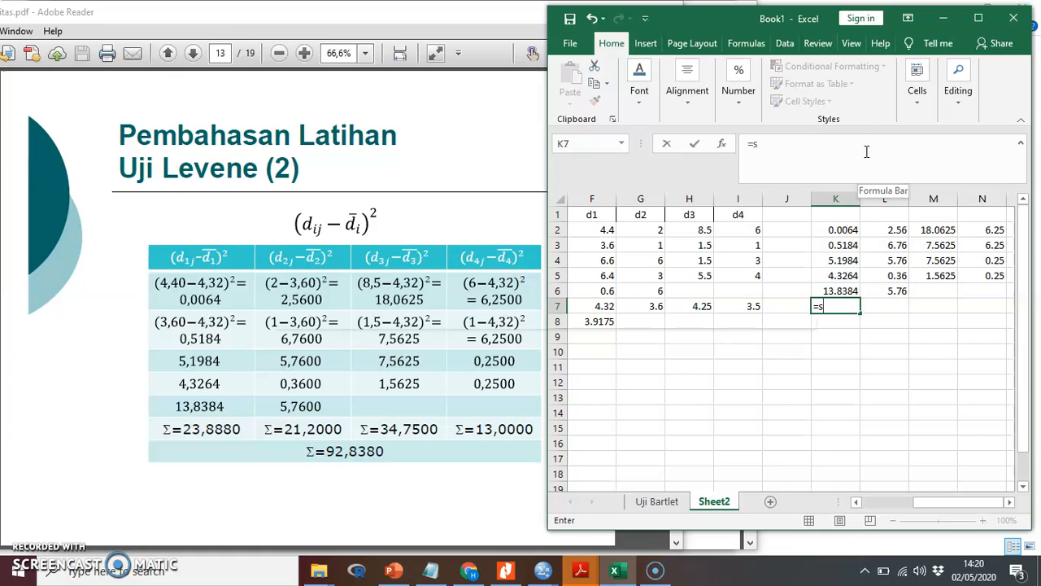
{"action": "type", "text": "um("}
{"action": "key", "text": "Up"}
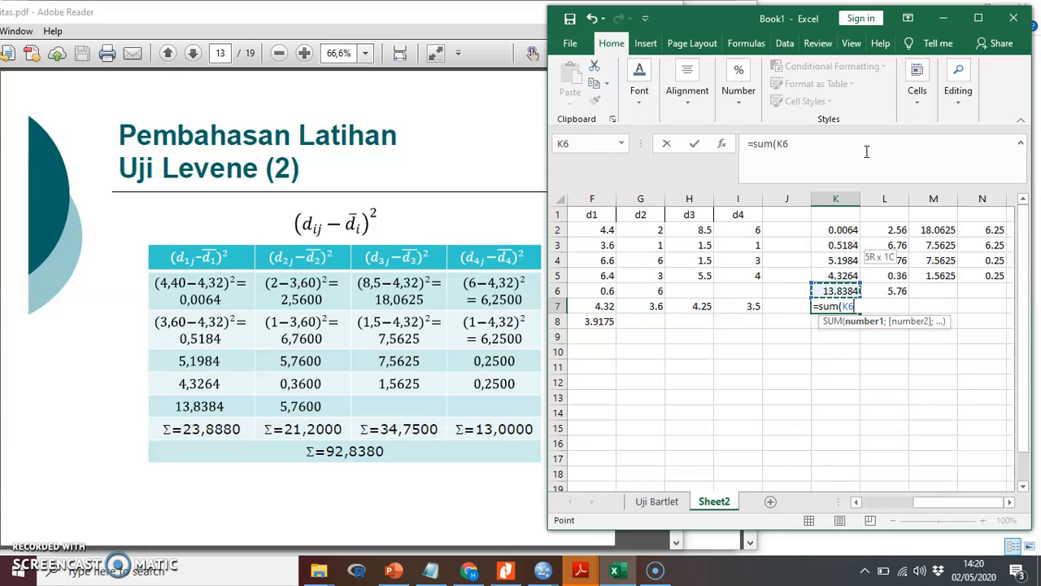
{"action": "key", "text": "shift+Up"}
{"action": "key", "text": "shift+Up"}
{"action": "key", "text": "shift+Up"}
{"action": "key", "text": "shift+Up"}
{"action": "key", "text": "ctrl+Return"}
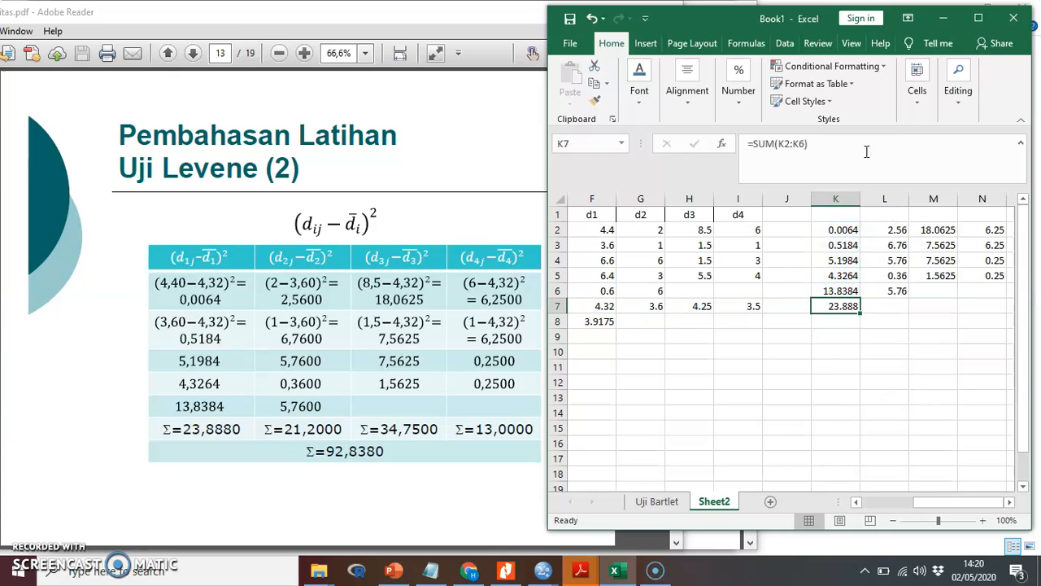
Copy the sum formula from K7 across L7:N7.
{"action": "key", "text": "ctrl+c"}
{"action": "key", "text": "Right"}
{"action": "key", "text": "shift+Right"}
{"action": "key", "text": "shift+Right"}
{"action": "key", "text": "ctrl+v"}
{"action": "key", "text": "Escape"}
Switch to Adobe Reader to show page 14 of the PDF solution, and return to the Excel sheet at cell K10.
{"action": "left_click", "coordinate": [382, 20]}
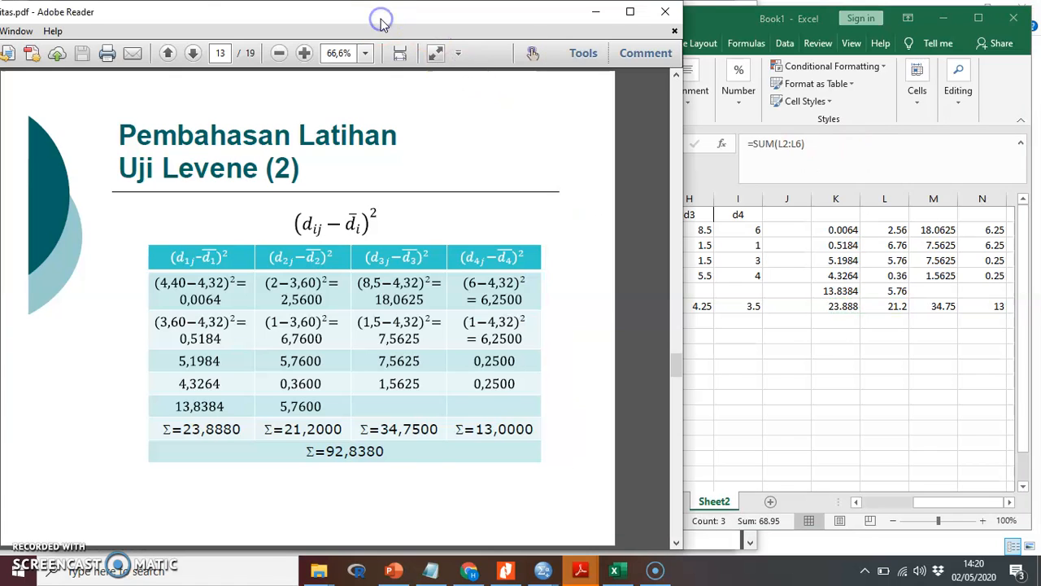
{"action": "key", "text": "Right"}
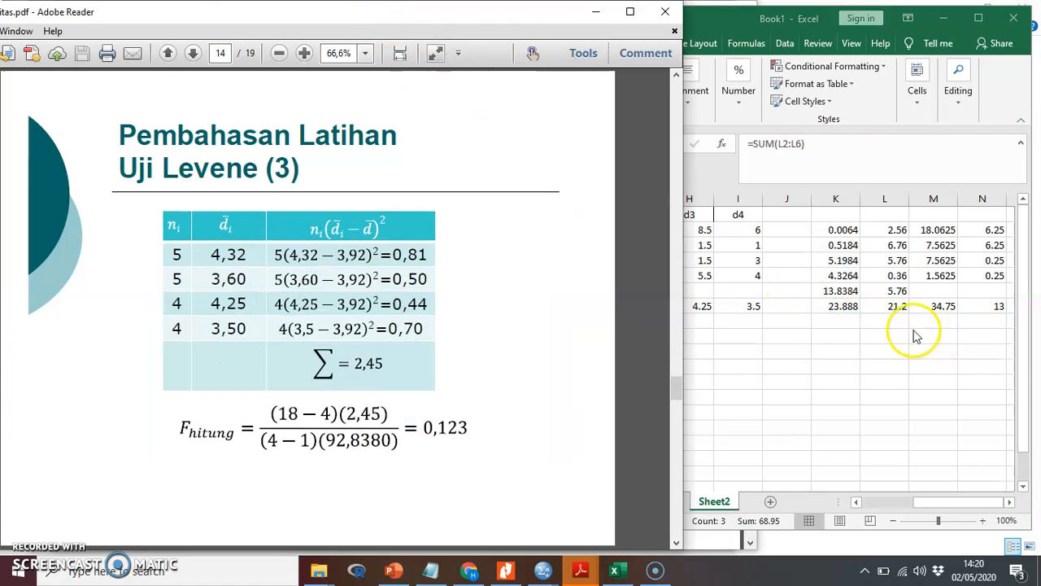
{"action": "left_click", "coordinate": [765, 348]}
{"action": "left_click", "coordinate": [711, 356]}
{"action": "left_click", "coordinate": [831, 355]}
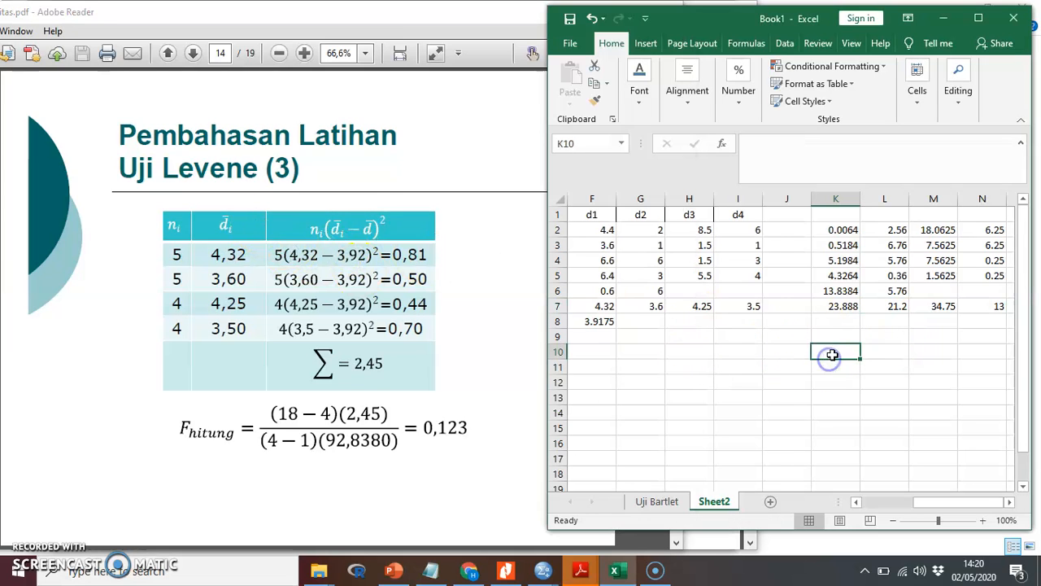
Create a Kelompok column with its header in K10 and group numbers 1 to 4 in K11:K14.
{"action": "type", "text": "Kel"}
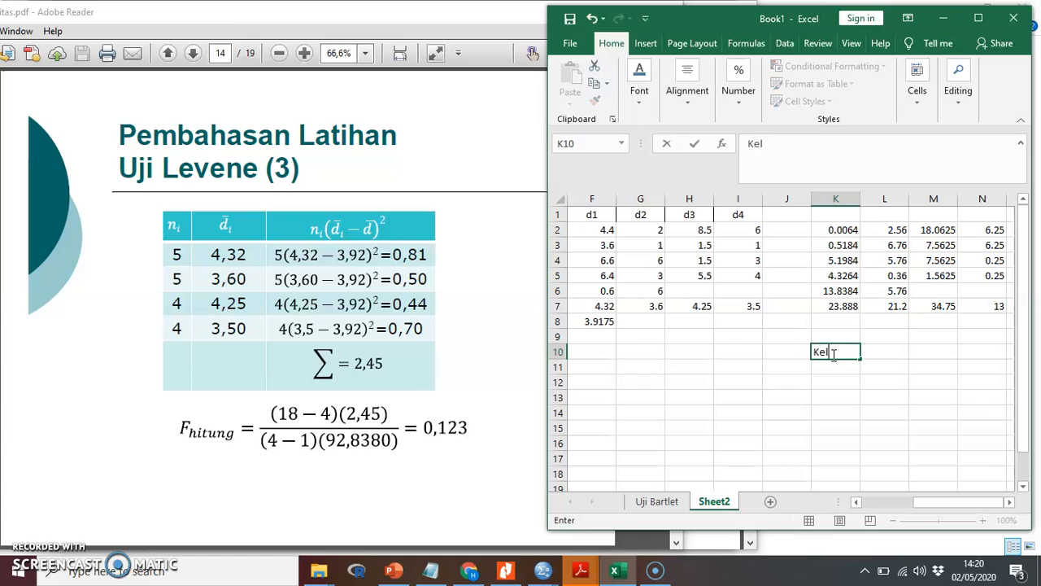
{"action": "key", "text": "Return"}
{"action": "type", "text": "1"}
{"action": "key", "text": "Return"}
{"action": "type", "text": "2"}
{"action": "key", "text": "Return"}
{"action": "type", "text": "3"}
{"action": "key", "text": "Return"}
{"action": "type", "text": "4"}
Add an ni column with its header in L10 and the values 5, 5, 4 and 4 in L11:L14.
{"action": "key", "text": "Tab"}
{"action": "key", "text": "Up"}
{"action": "key", "text": "Up"}
{"action": "key", "text": "Up"}
{"action": "key", "text": "Up"}
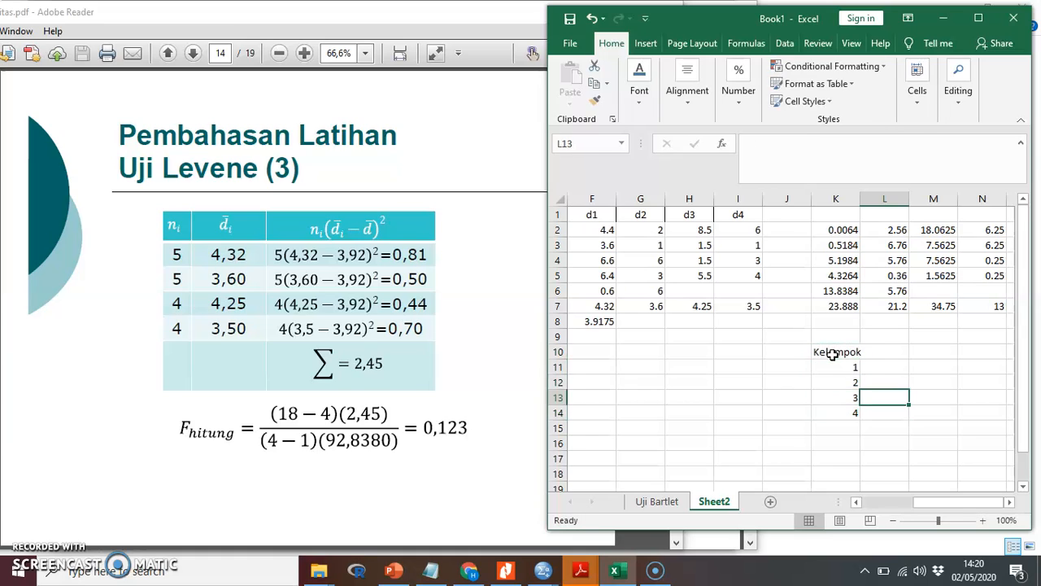
{"action": "type", "text": "ni"}
{"action": "key", "text": "Return"}
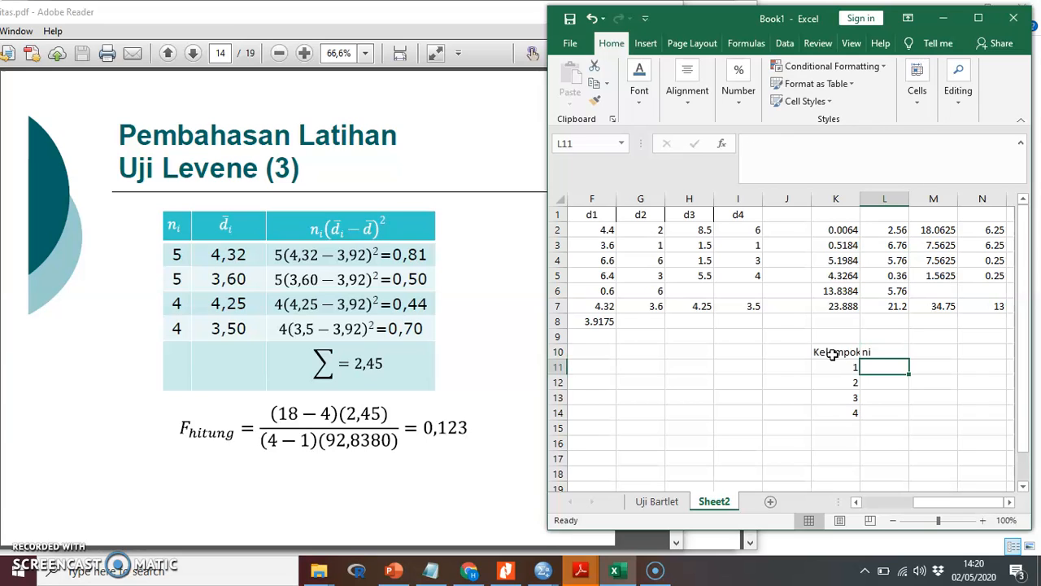
{"action": "type", "text": "5"}
{"action": "key", "text": "Return"}
{"action": "type", "text": "5"}
{"action": "key", "text": "Return"}
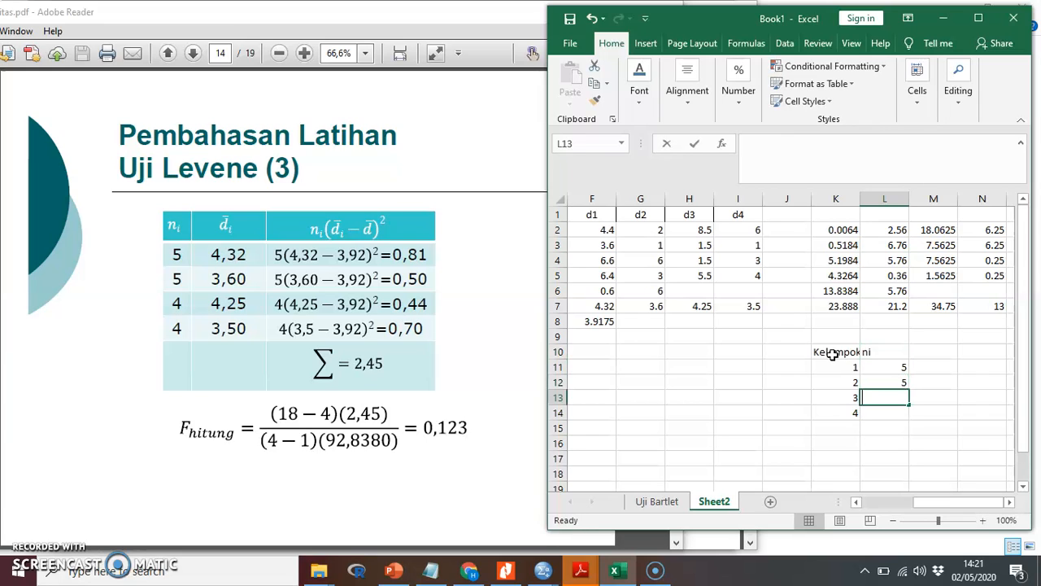
{"action": "type", "text": "4"}
{"action": "key", "text": "Return"}
Link M11:M14 to the four group means in F7, G7, H7 and I7.
{"action": "key", "text": "Right"}
{"action": "key", "text": "Up"}
{"action": "key", "text": "Up"}
{"action": "key", "text": "Up"}
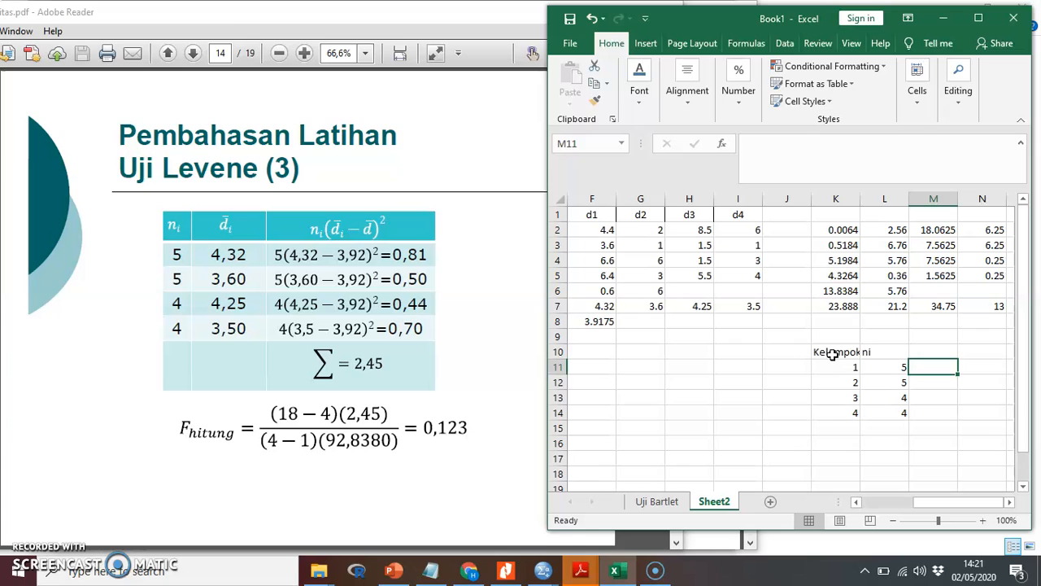
{"action": "type", "text": "="}
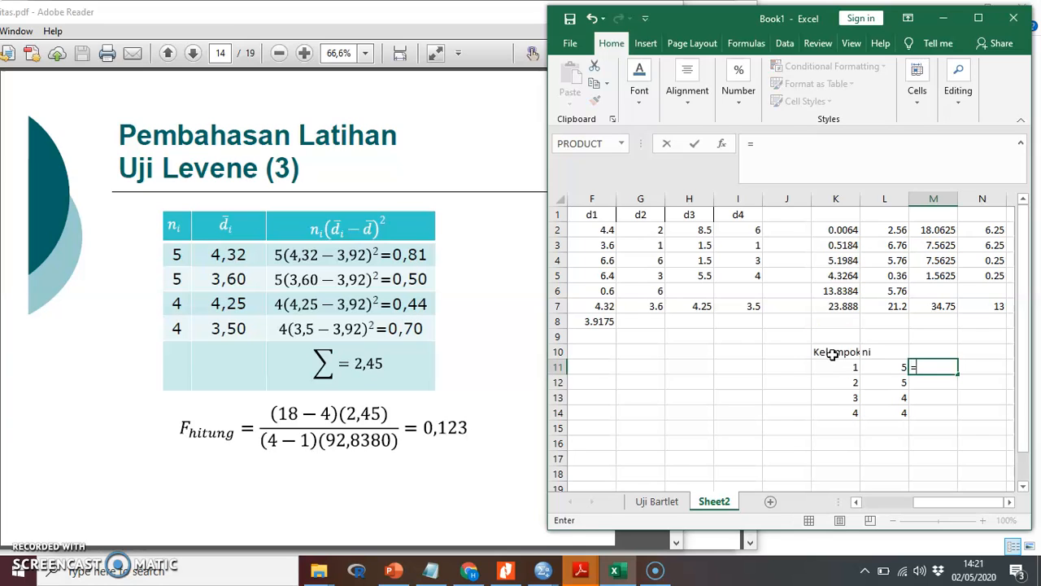
{"action": "left_click", "coordinate": [605, 306]}
{"action": "key", "text": "Return"}
{"action": "type", "text": "="}
{"action": "left_click", "coordinate": [637, 306]}
{"action": "key", "text": "Return"}
{"action": "type", "text": "="}
{"action": "left_click", "coordinate": [677, 303]}
{"action": "key", "text": "Return"}
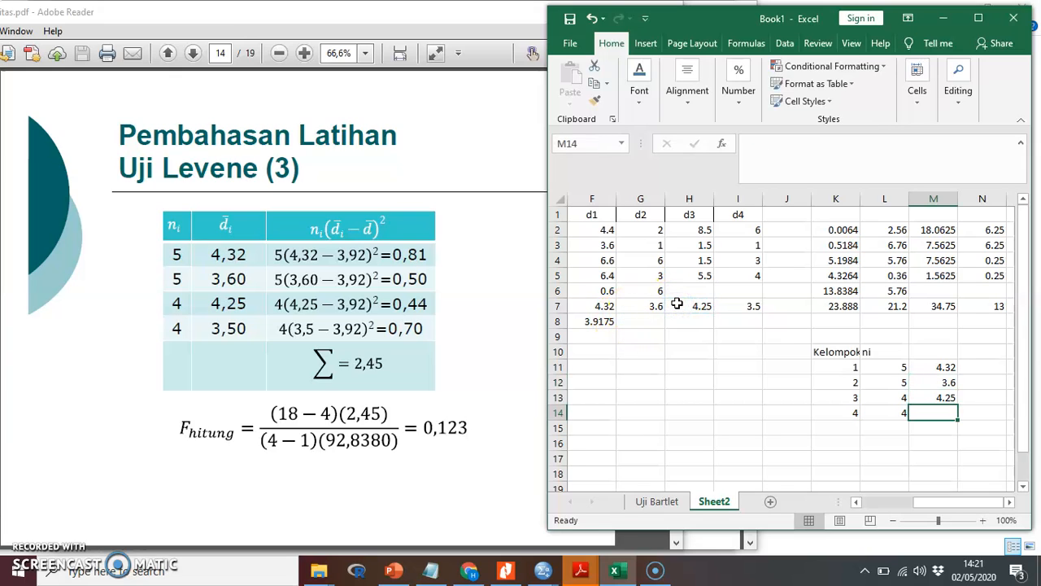
{"action": "type", "text": "="}
{"action": "left_click", "coordinate": [726, 304]}
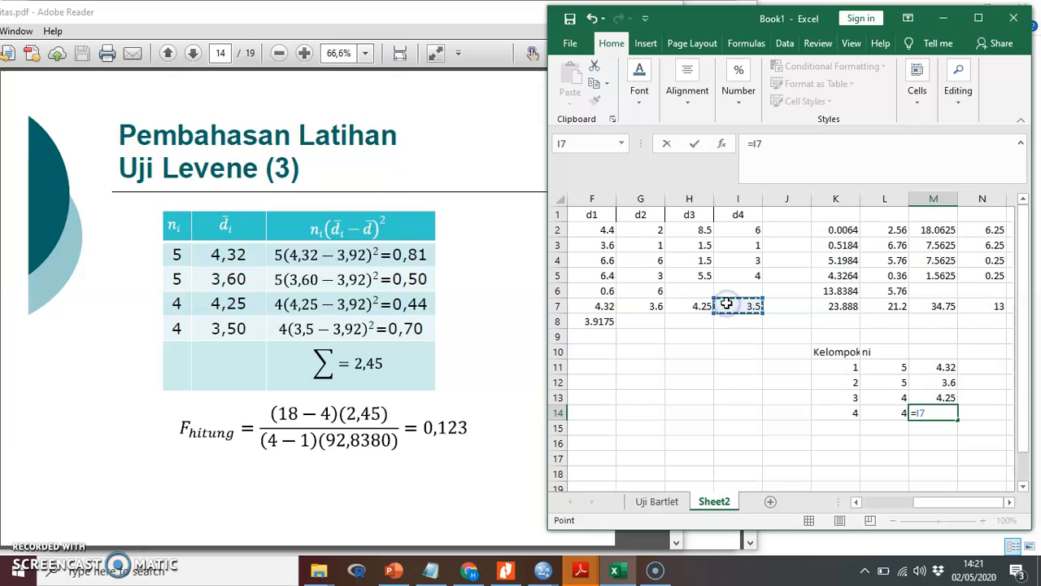
{"action": "key", "text": "Return"}
Label the group means column by entering the header dibar in M10.
{"action": "key", "text": "Up"}
{"action": "key", "text": "Up"}
{"action": "key", "text": "Up"}
{"action": "key", "text": "Up"}
{"action": "key", "text": "Right"}
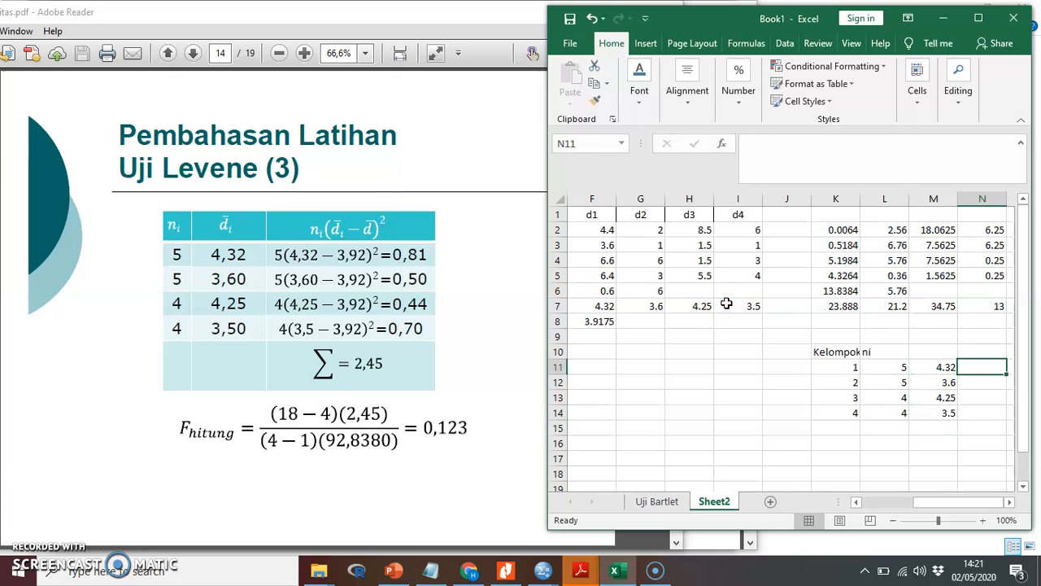
{"action": "type", "text": "="}
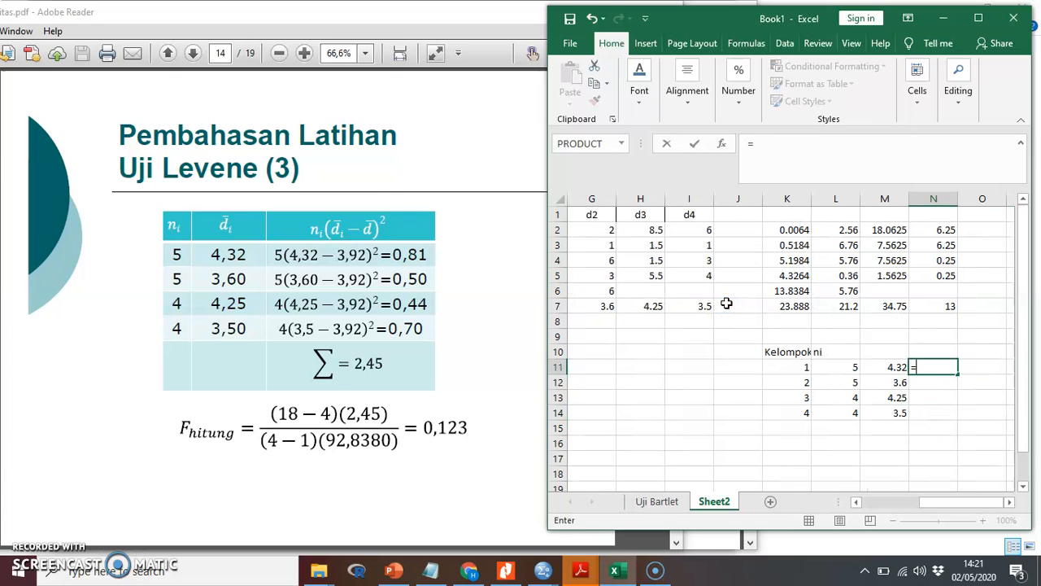
{"action": "key", "text": "Escape"}
{"action": "key", "text": "Up"}
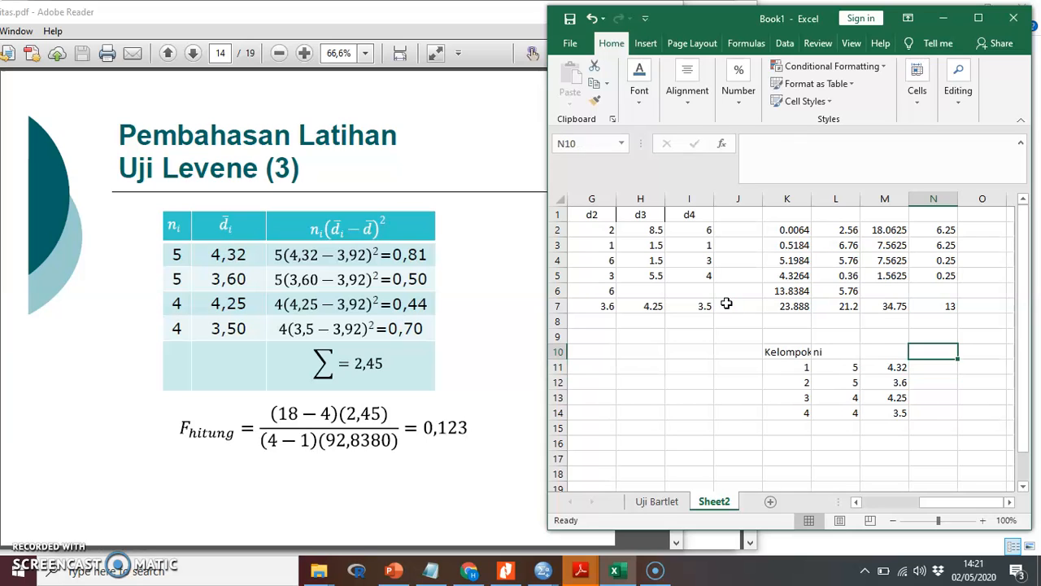
{"action": "key", "text": "Left"}
{"action": "type", "text": "dibar"}
{"action": "key", "text": "Tab"}
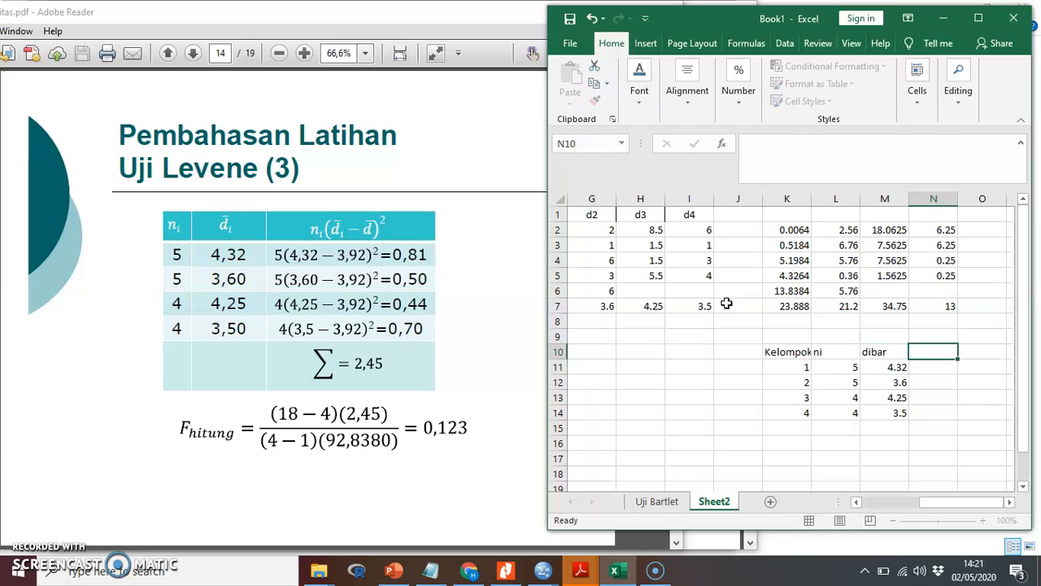
Enter the header (dij-dbar)^2 in N10.
{"action": "type", "text": "di"}
{"action": "left_click", "coordinate": [746, 145]}
{"action": "type", "text": "("}
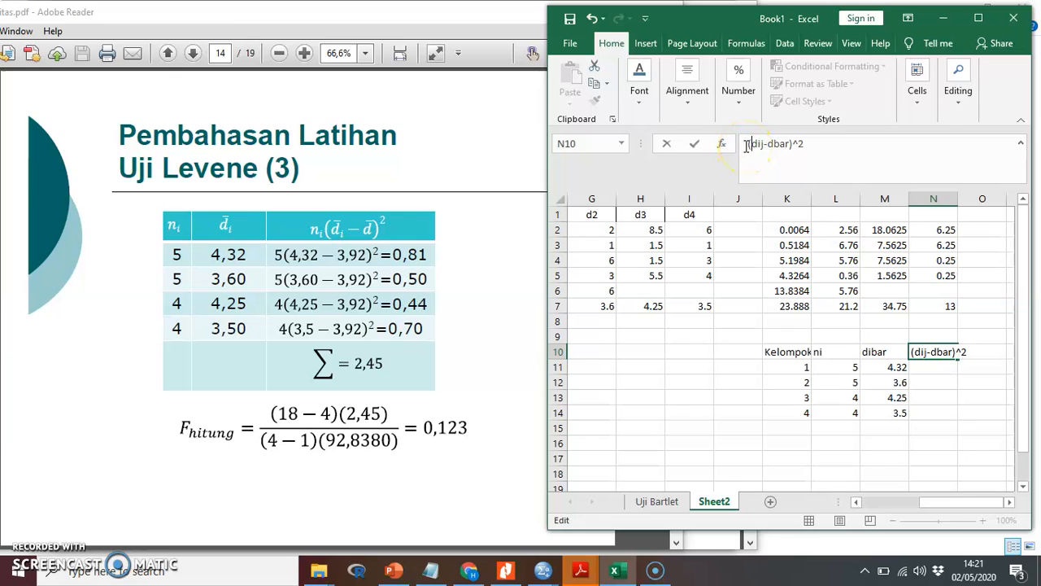
{"action": "key", "text": "Return"}
Try filling N11 with a reference to K7, and clear the entry.
{"action": "key", "text": "Right"}
{"action": "type", "text": "="}
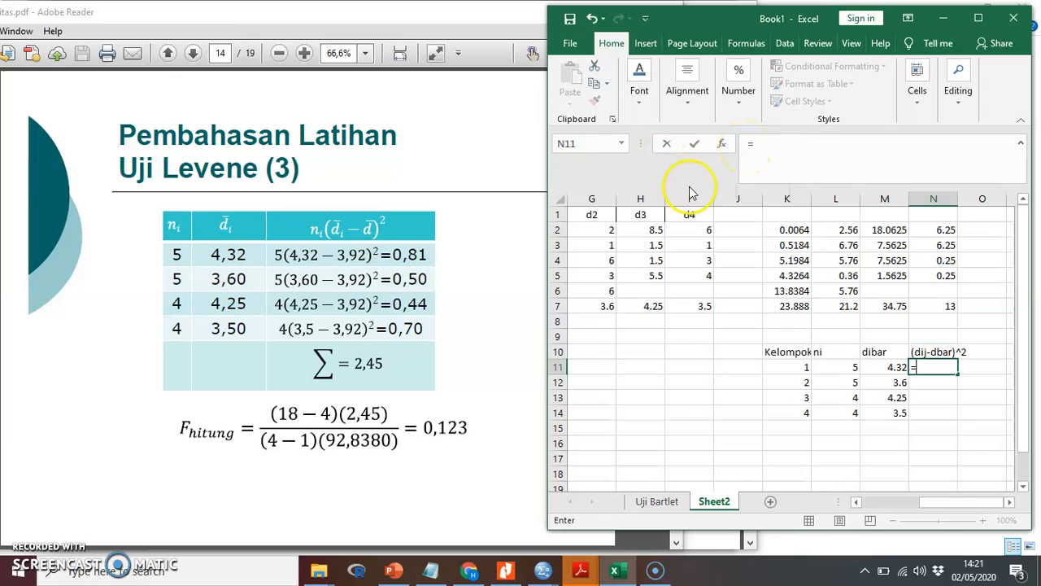
{"action": "left_click", "coordinate": [796, 306]}
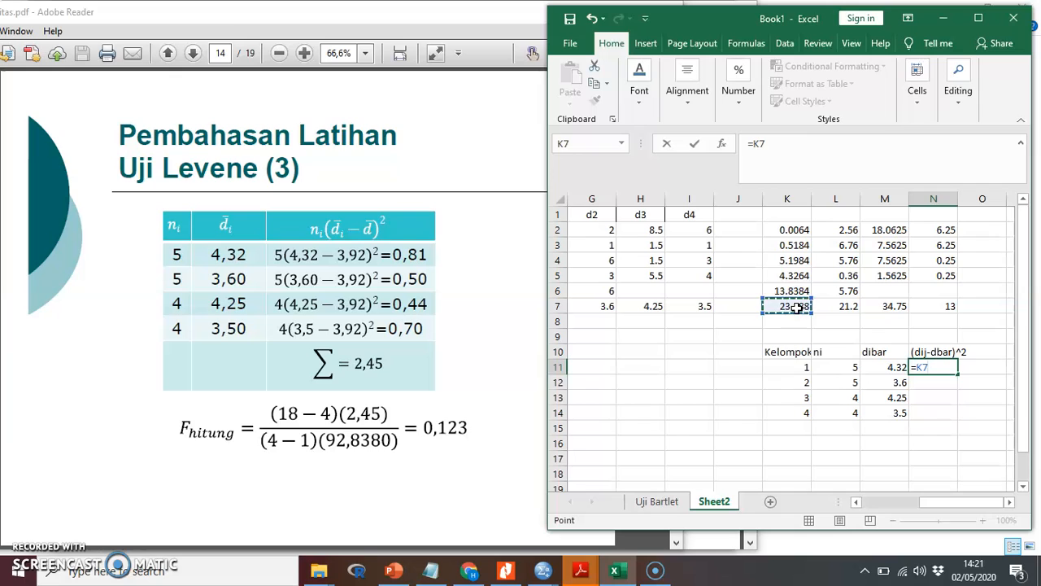
{"action": "key", "text": "Return"}
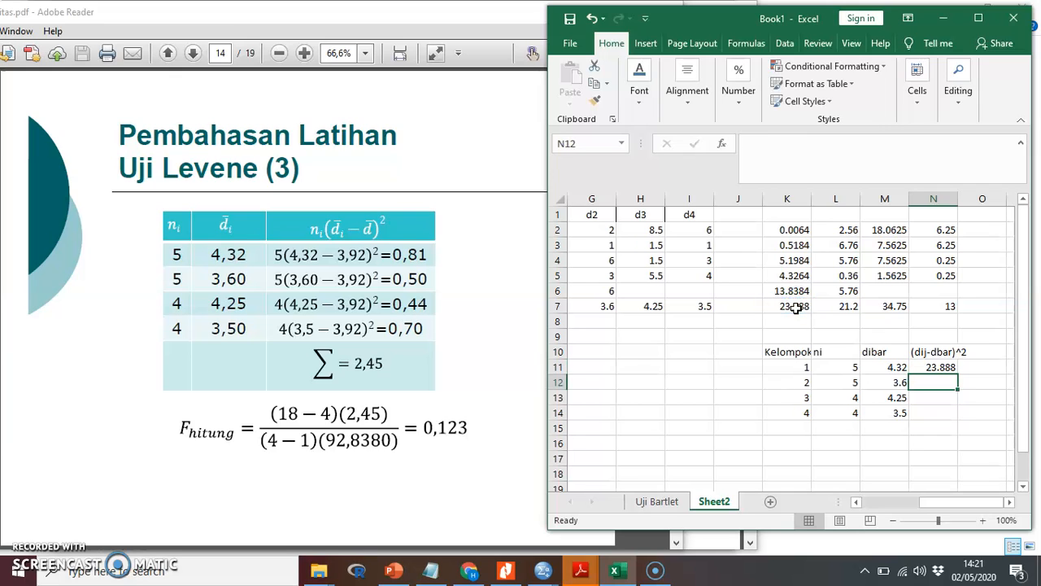
{"action": "left_click", "coordinate": [938, 380]}
{"action": "left_click", "coordinate": [934, 368]}
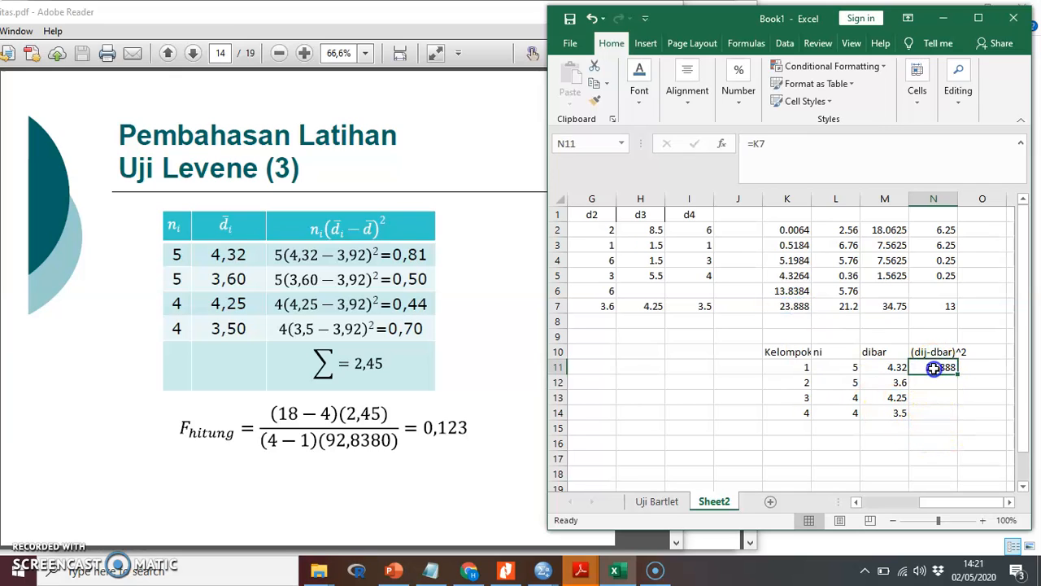
Prefix the N10 header with ni so that it reads ni(dij-dbar)^2.
{"action": "key", "text": "Up"}
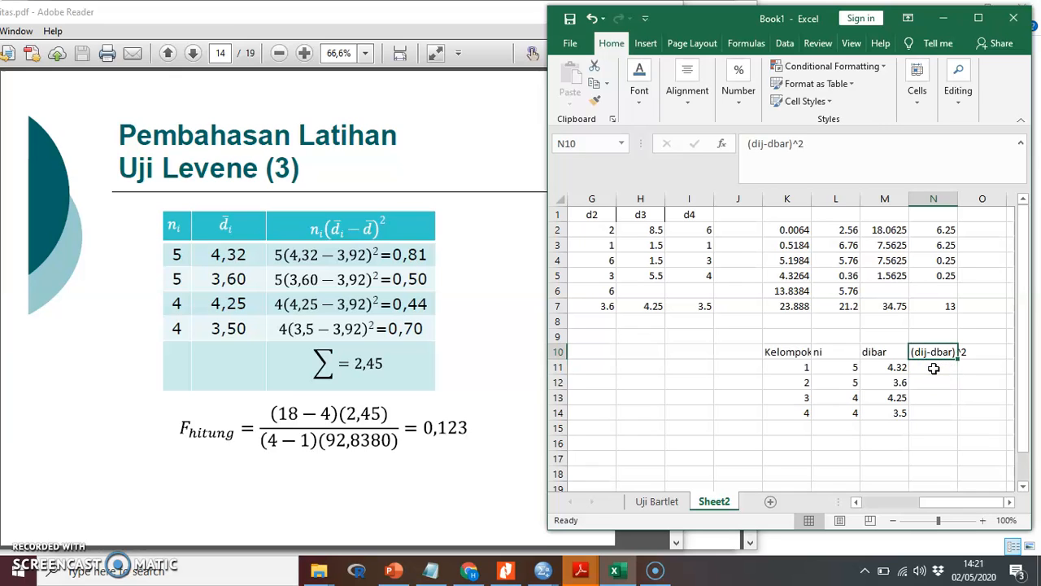
{"action": "left_click", "coordinate": [749, 143]}
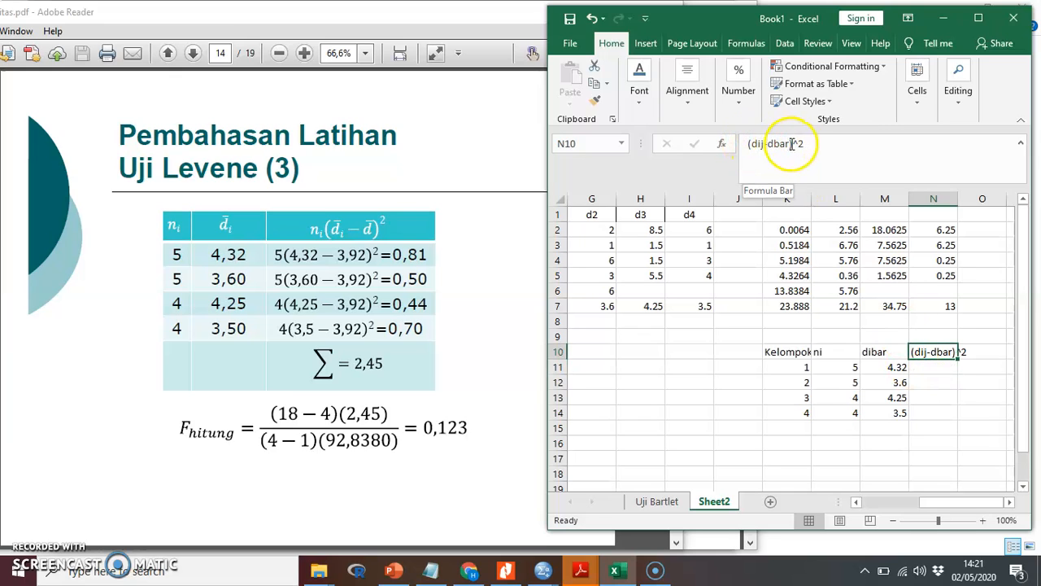
{"action": "left_click", "coordinate": [750, 143]}
{"action": "type", "text": "ni"}
{"action": "key", "text": "Return"}
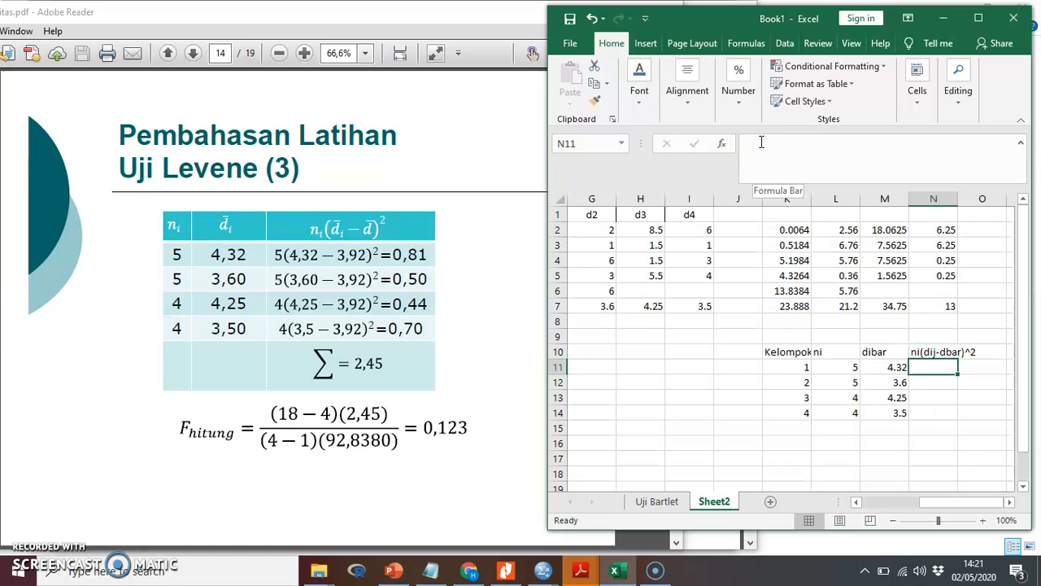
Enter the formula =L11*(M11-$F$8)^2 in N11 for the first group's weighted squared deviation.
{"action": "type", "text": "="}
{"action": "key", "text": "Left"}
{"action": "key", "text": "Left"}
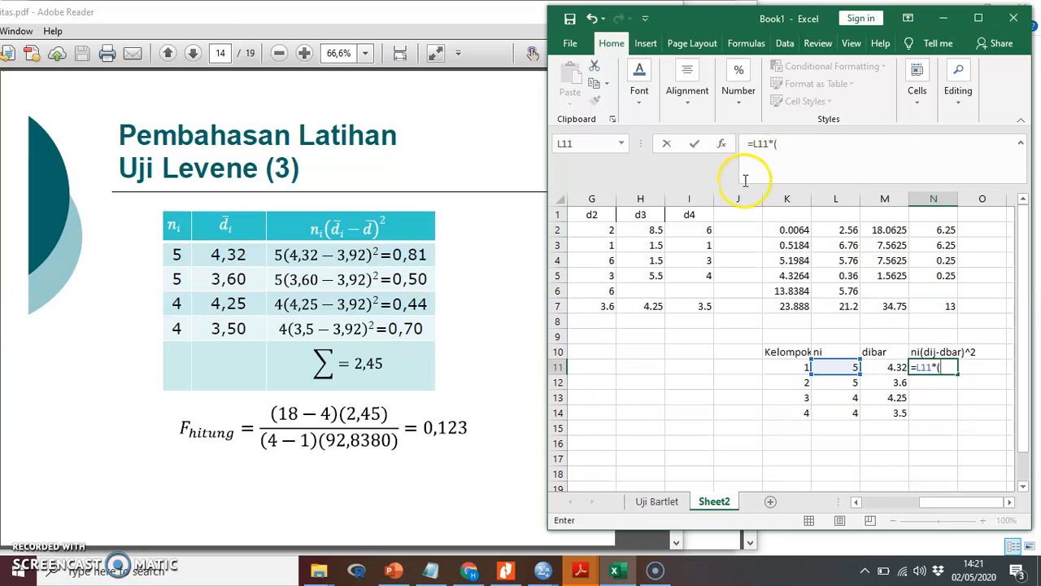
{"action": "left_click", "coordinate": [890, 368]}
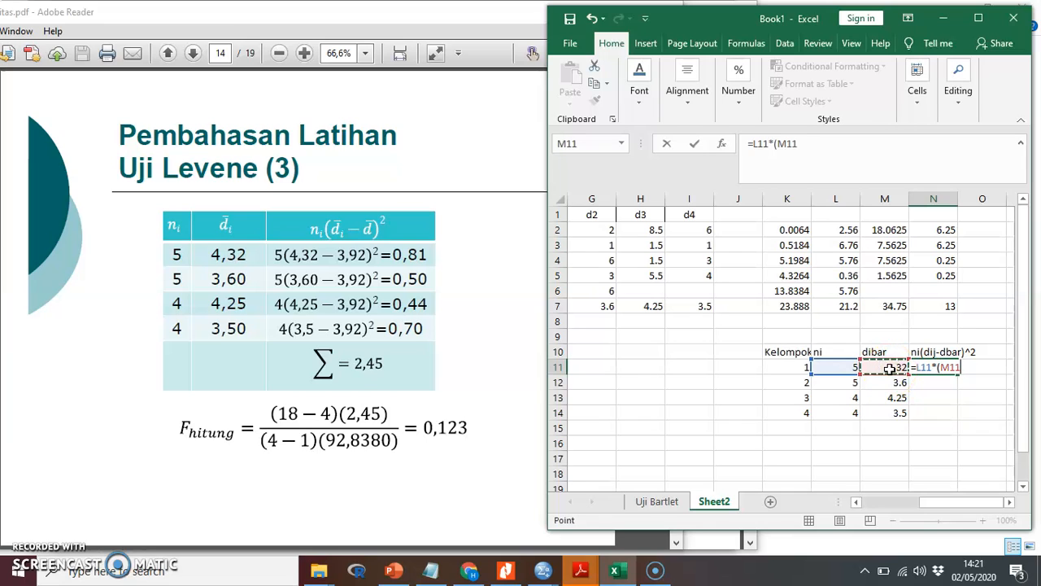
{"action": "type", "text": "-"}
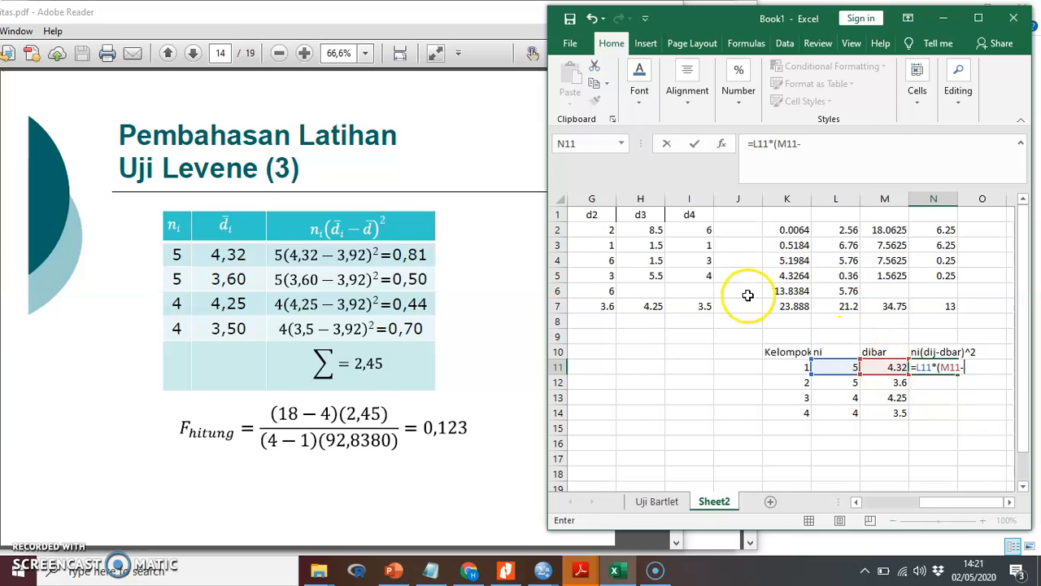
{"action": "left_click", "coordinate": [609, 304]}
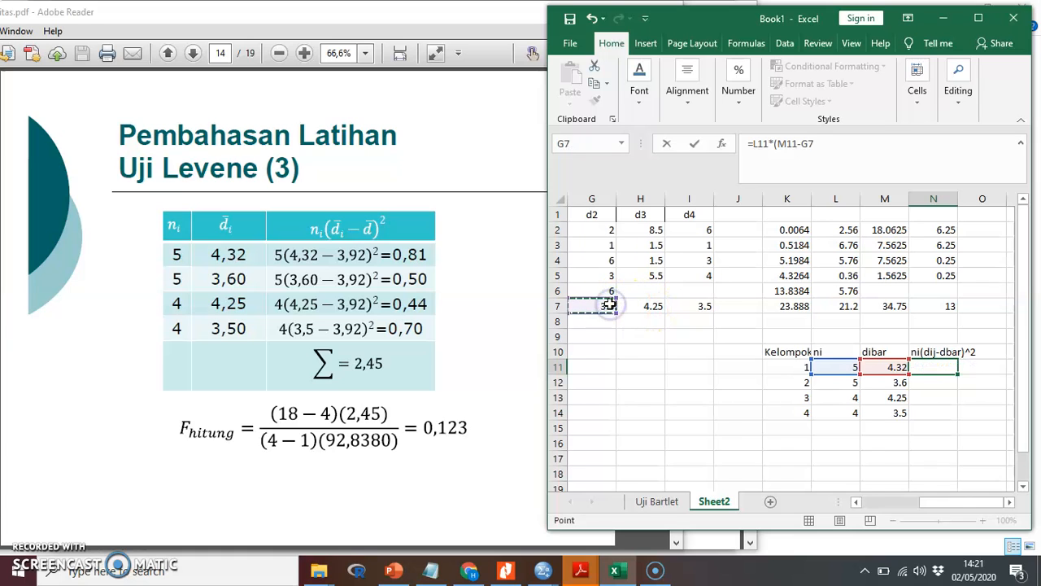
{"action": "key", "text": "Left"}
{"action": "key", "text": "Left"}
{"action": "key", "text": "Right"}
{"action": "key", "text": "Down"}
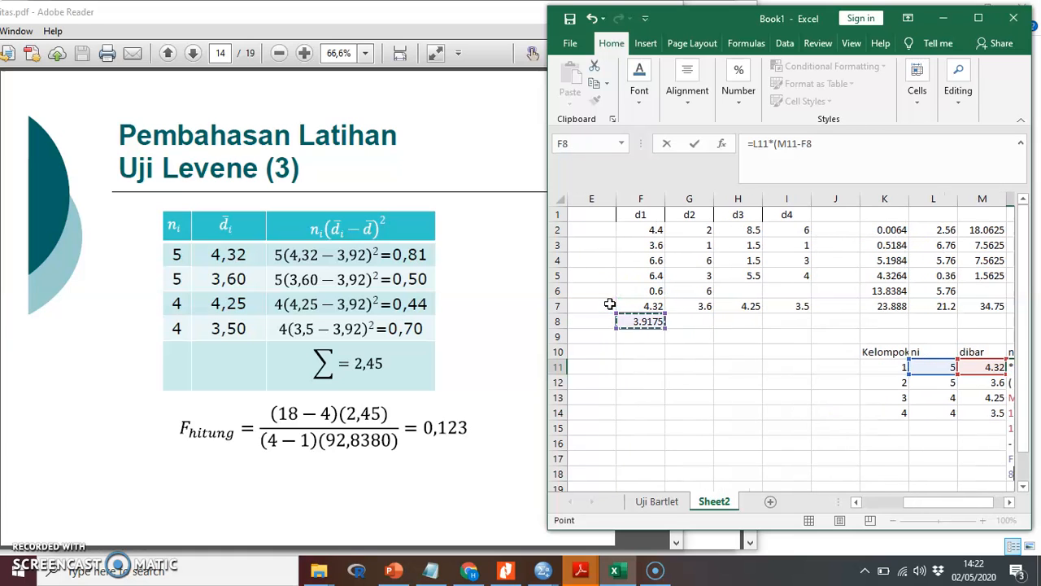
{"action": "key", "text": "F4"}
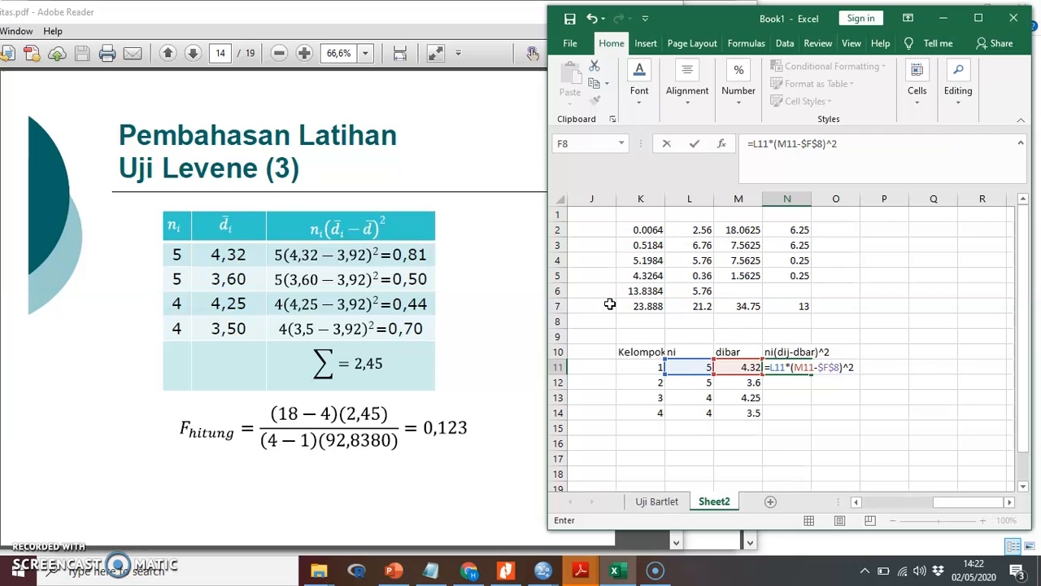
{"action": "key", "text": "Return"}
Copy the N11 formula into N12:N14 for the remaining groups.
{"action": "key", "text": "Up"}
{"action": "key", "text": "ctrl+c"}
{"action": "key", "text": "Down"}
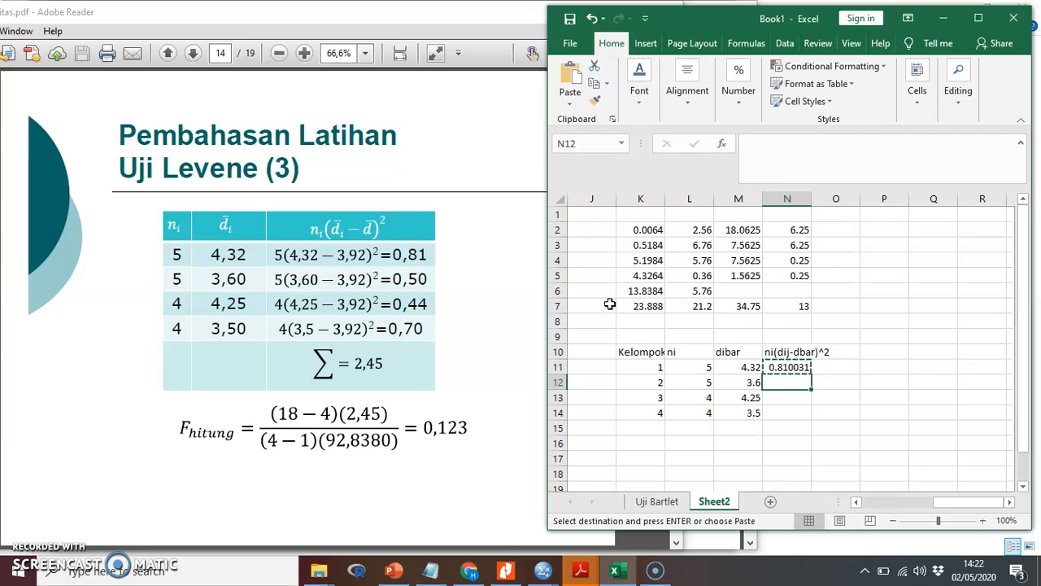
{"action": "key", "text": "shift+Down"}
{"action": "key", "text": "shift+Down"}
{"action": "key", "text": "ctrl+v"}
{"action": "key", "text": "Escape"}
{"action": "key", "text": "Down"}
{"action": "key", "text": "Down"}
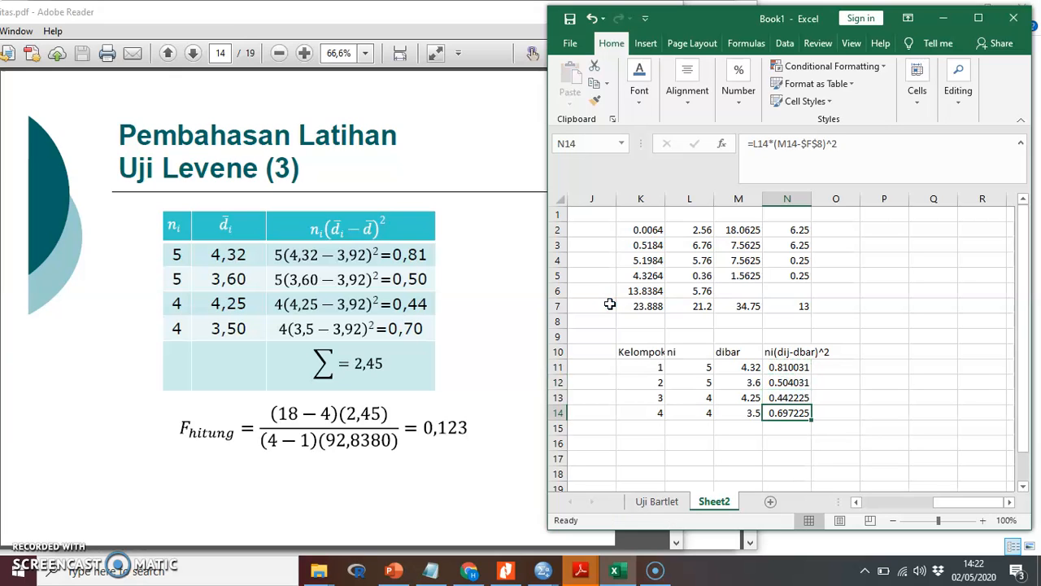
Total the weighted squared deviations N11:N14 with a SUM formula in N15.
{"action": "key", "text": "Down"}
{"action": "type", "text": "=sum"}
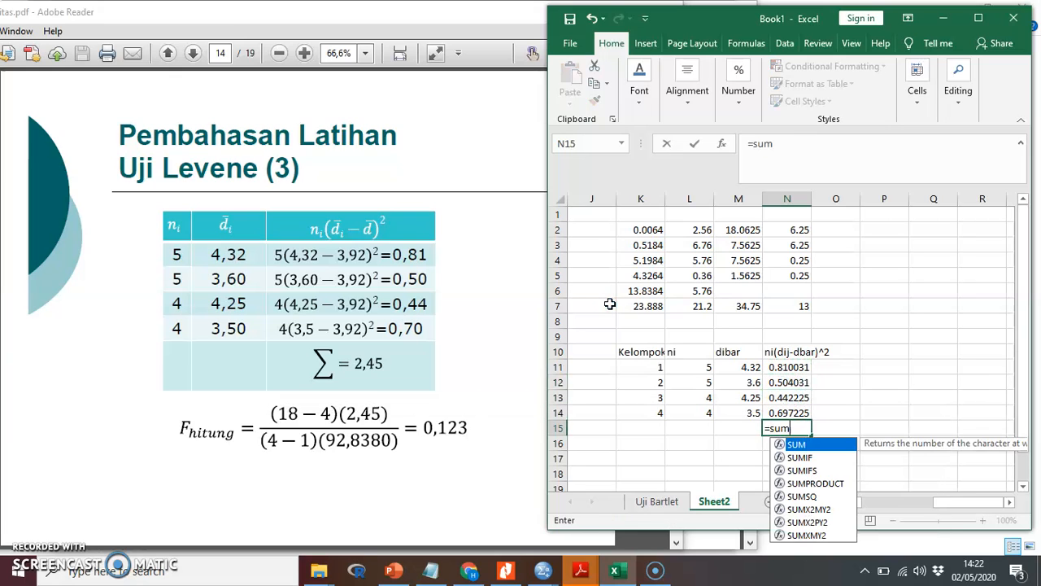
{"action": "type", "text": "("}
{"action": "key", "text": "Up"}
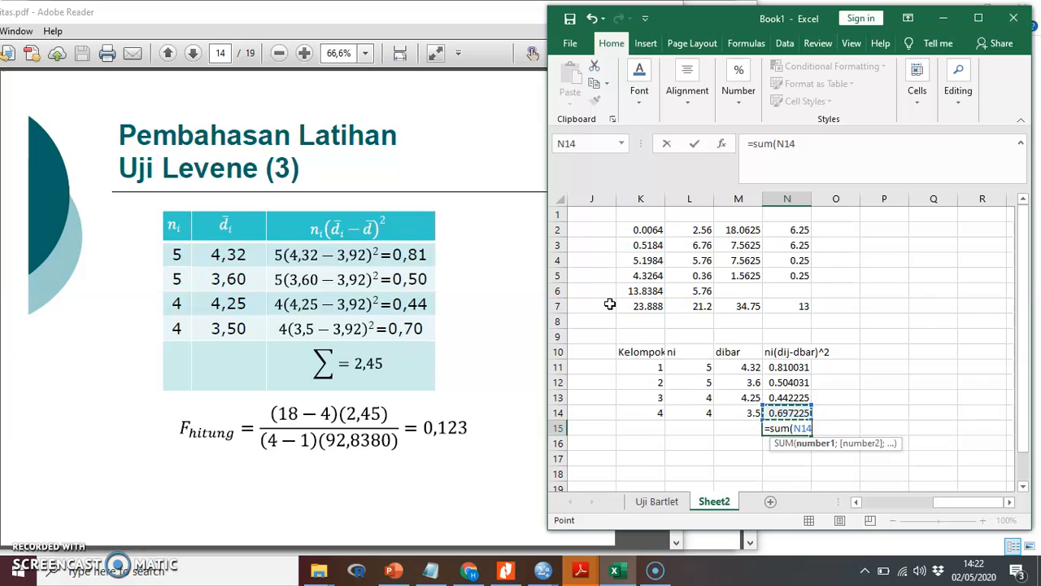
{"action": "key", "text": "shift+Up"}
{"action": "key", "text": "shift+Up"}
{"action": "key", "text": "shift+Up"}
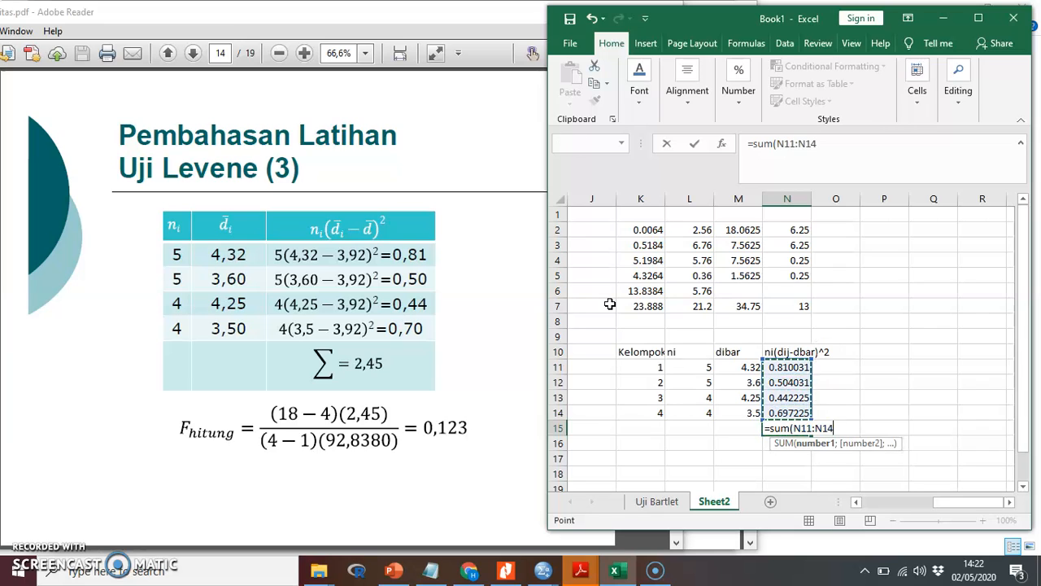
{"action": "key", "text": "Return"}
{"action": "key", "text": "Up"}
{"action": "key", "text": "Down"}
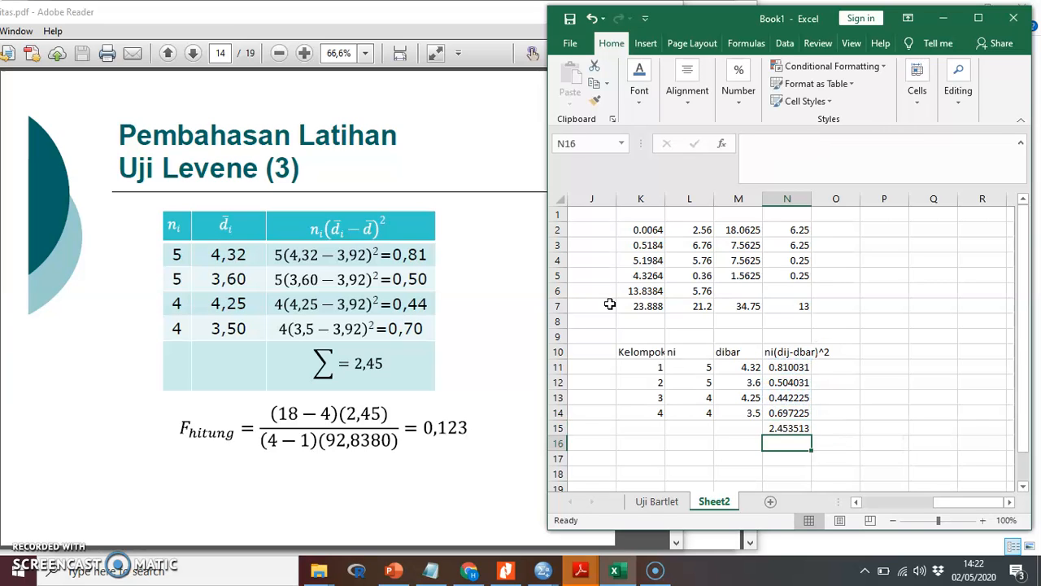
Enter the label Fhit in M17.
{"action": "key", "text": "Left"}
{"action": "key", "text": "Left"}
{"action": "key", "text": "Right"}
{"action": "key", "text": "Down"}
{"action": "type", "text": "Fhit"}
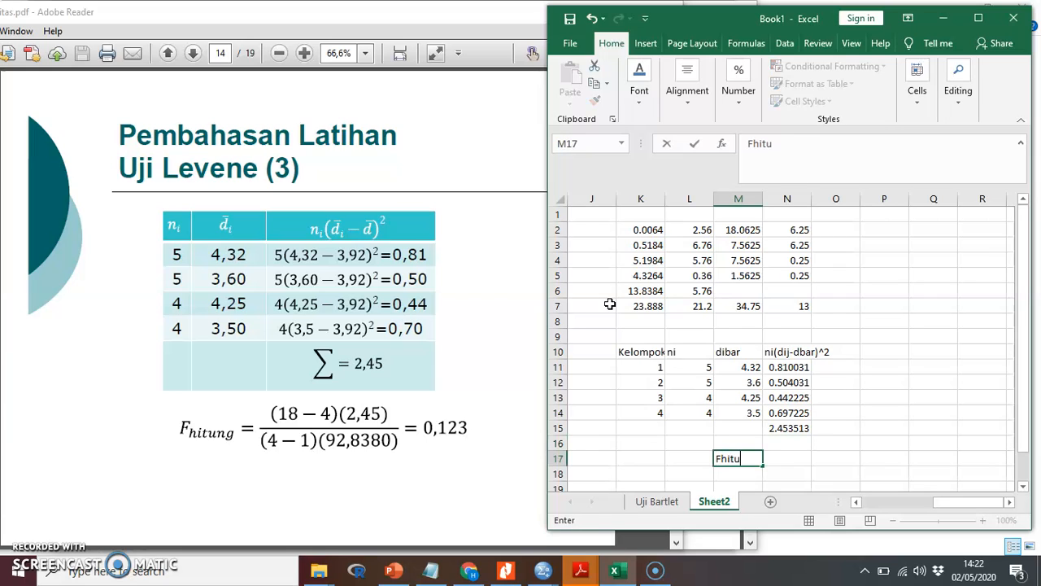
{"action": "key", "text": "Right"}
Compute Levene's F statistic in N17 with =((18-4)*N15)/((4-1)*SUM(K7:N7)), consulting the PDF for the denominator's sum of squares.
{"action": "type", "text": "=("}
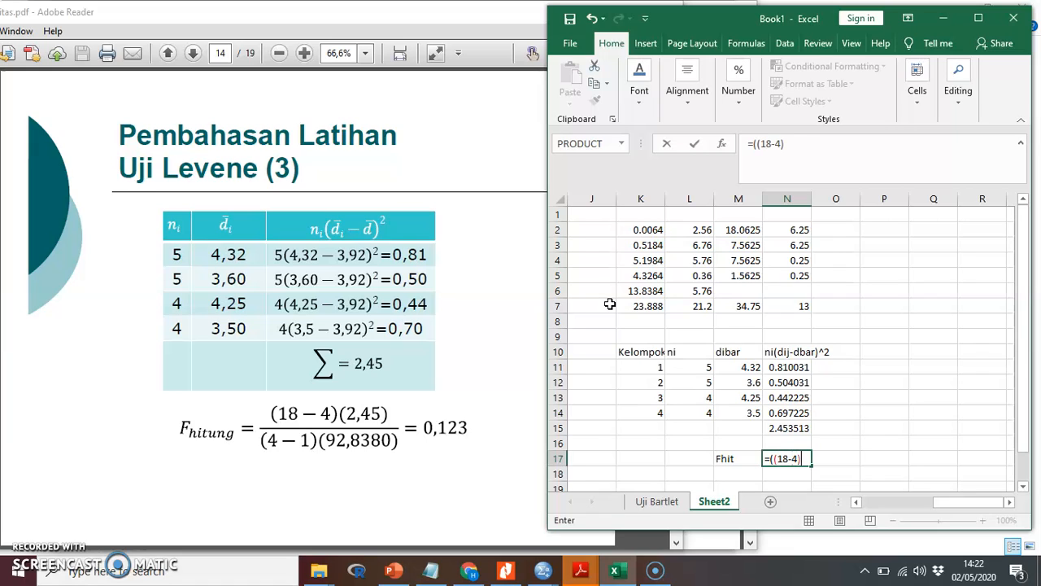
{"action": "left_click", "coordinate": [783, 428]}
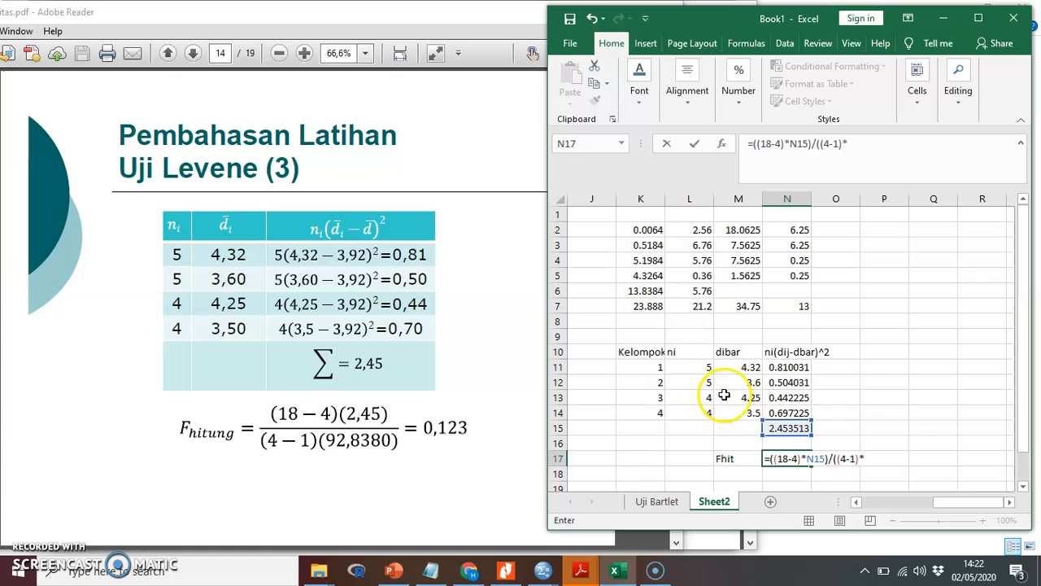
{"action": "left_click", "coordinate": [126, 274]}
{"action": "scroll", "coordinate": [126, 273], "scroll_direction": "up", "scroll_amount": 1}
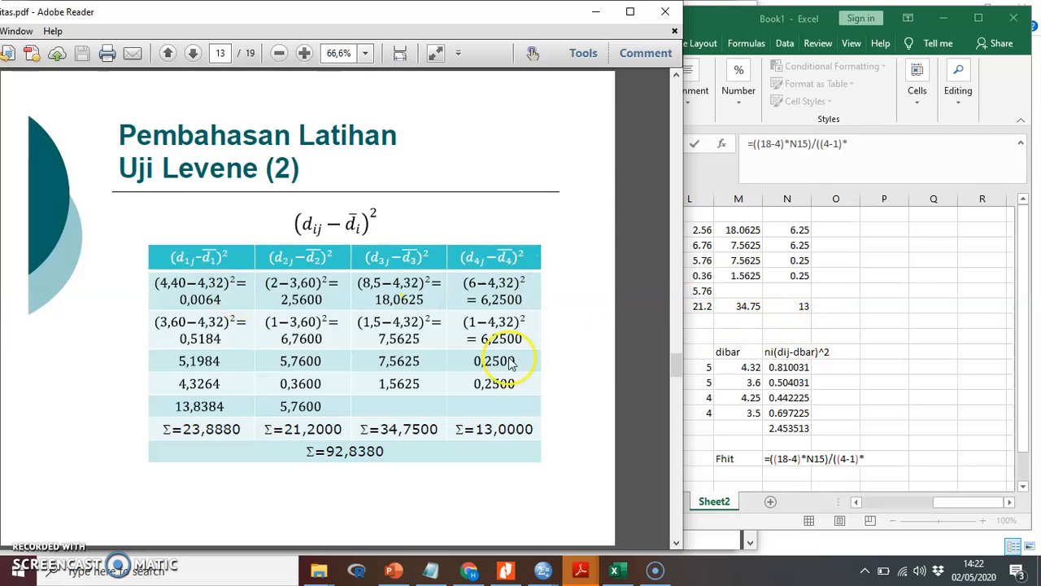
{"action": "left_click", "coordinate": [852, 321]}
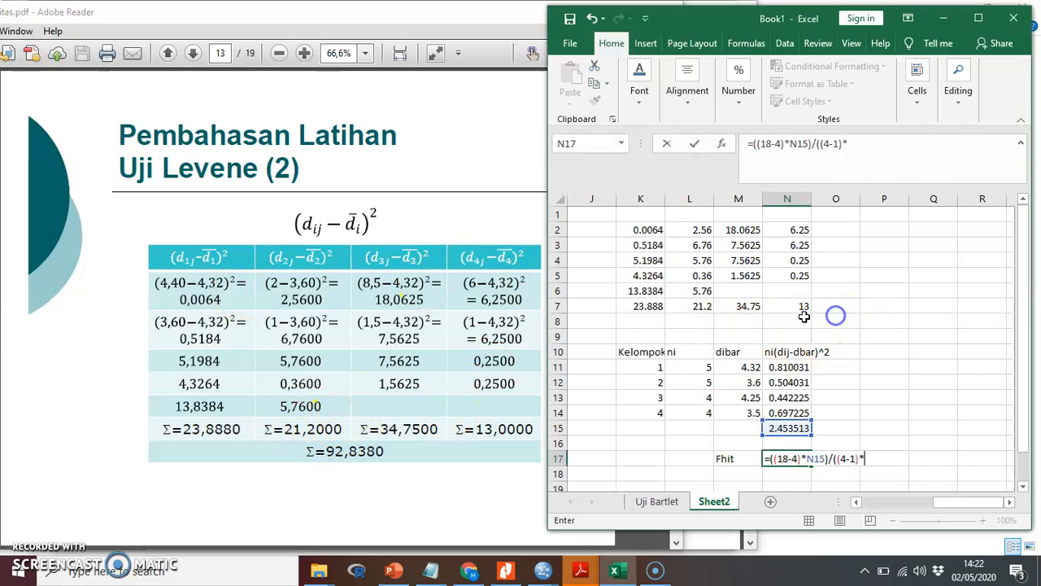
{"action": "type", "text": "sum("}
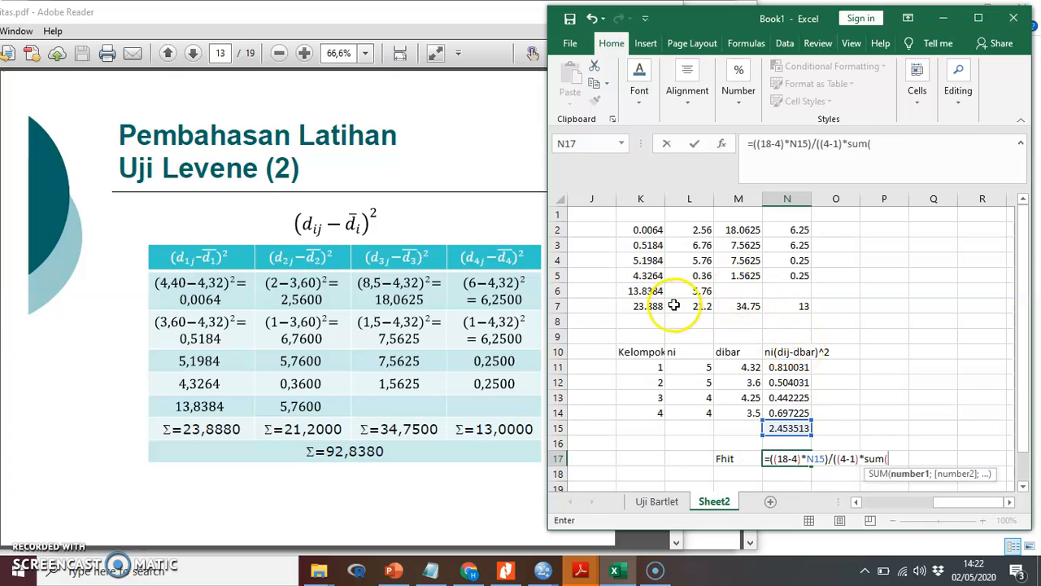
{"action": "left_click_drag", "start_coordinate": [651, 306], "coordinate": [788, 311]}
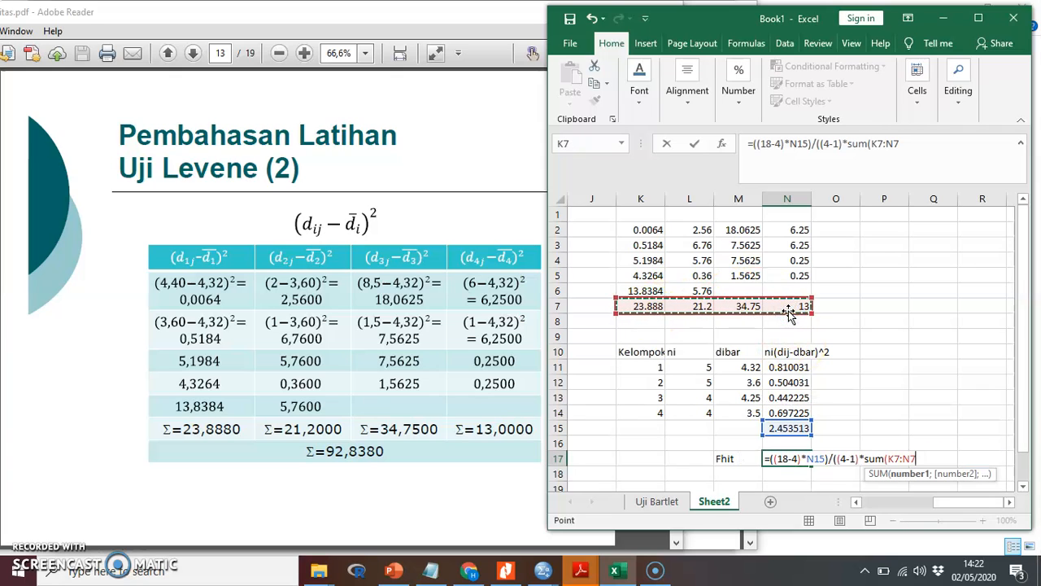
{"action": "key", "text": "Return"}
{"action": "key", "text": "Return"}
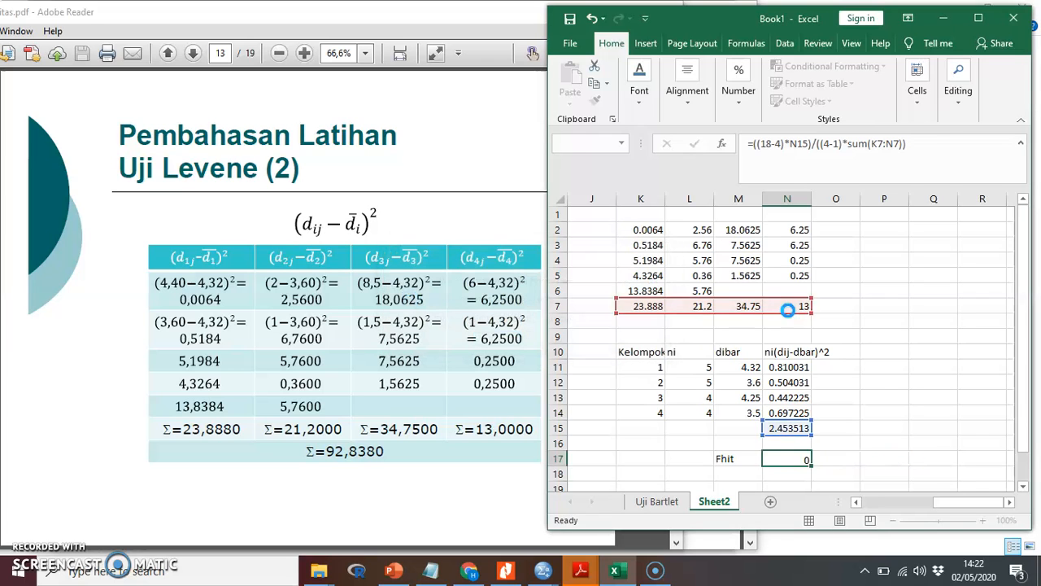
{"action": "key", "text": "Left"}
{"action": "key", "text": "Up"}
Review the PDF pages on the Levene hypotheses and conclusion, the F(0,05;4;3) table, and the SPSS homogeneity test instructions.
{"action": "left_click", "coordinate": [167, 240]}
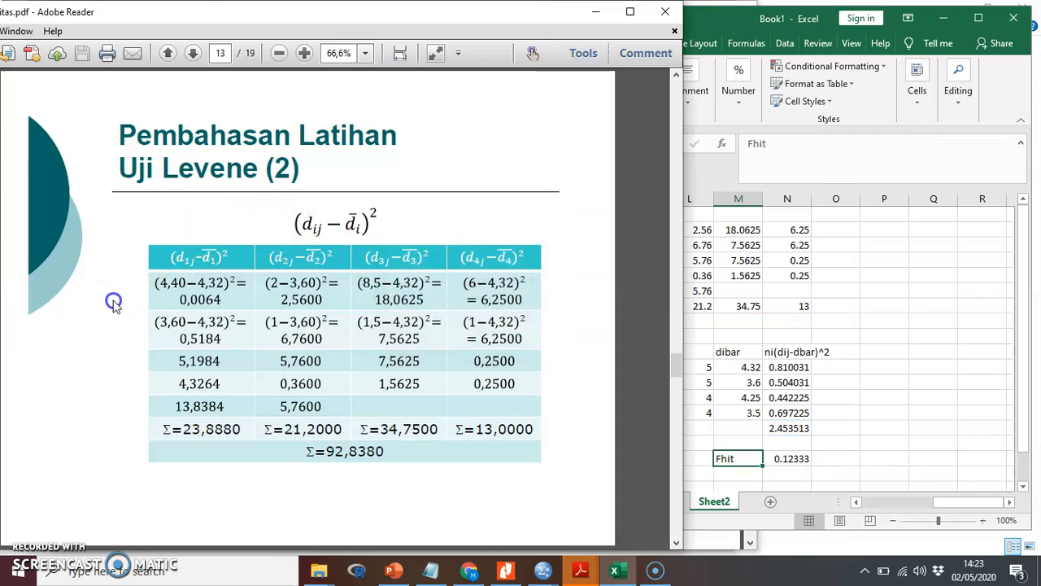
{"action": "scroll", "coordinate": [111, 301], "scroll_direction": "down", "scroll_amount": 2}
{"action": "scroll", "coordinate": [115, 307], "scroll_direction": "down", "scroll_amount": 1}
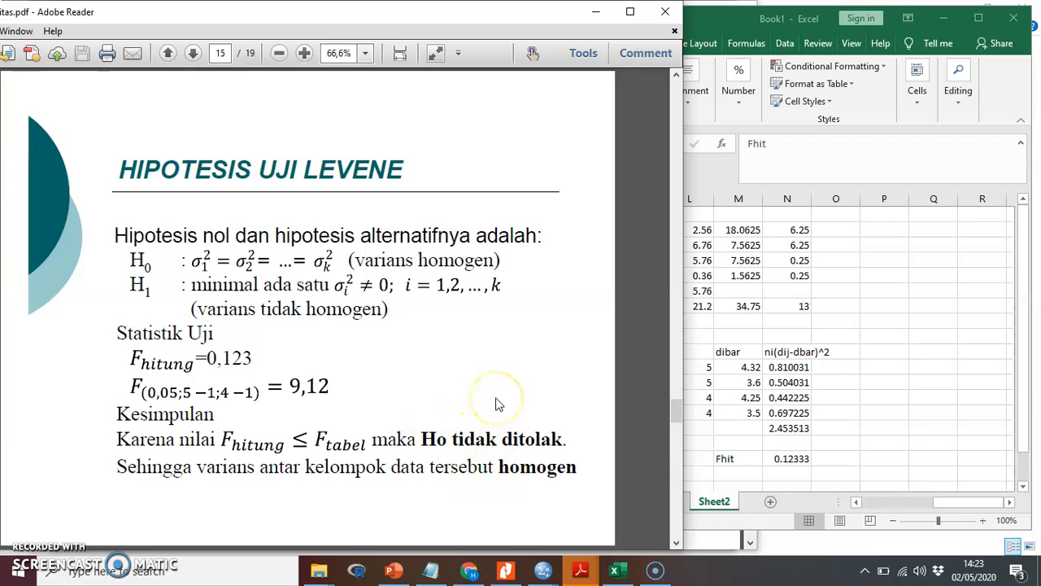
{"action": "scroll", "coordinate": [499, 404], "scroll_direction": "down", "scroll_amount": 1}
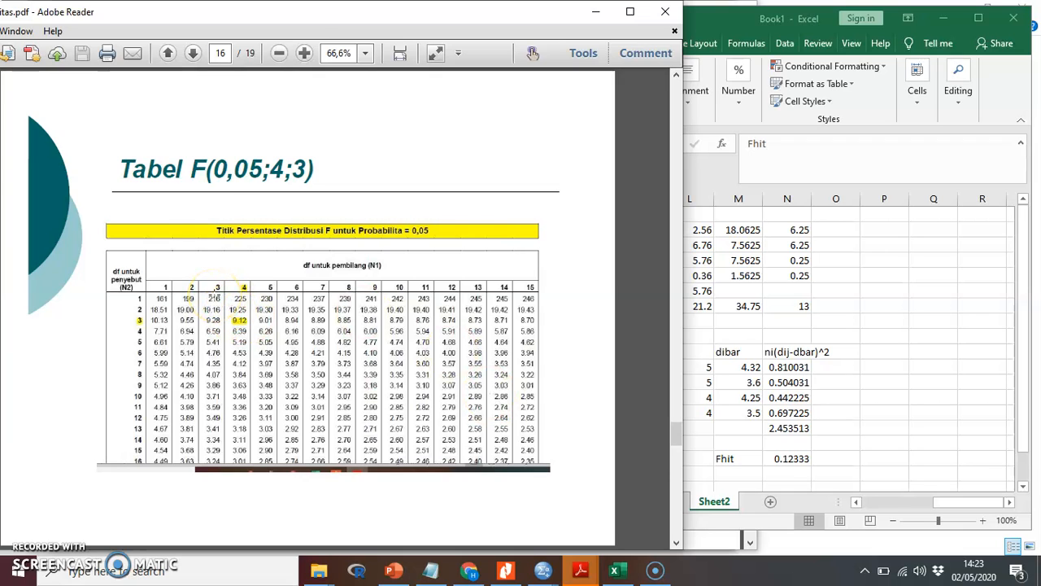
{"action": "scroll", "coordinate": [214, 294], "scroll_direction": "down", "scroll_amount": 1}
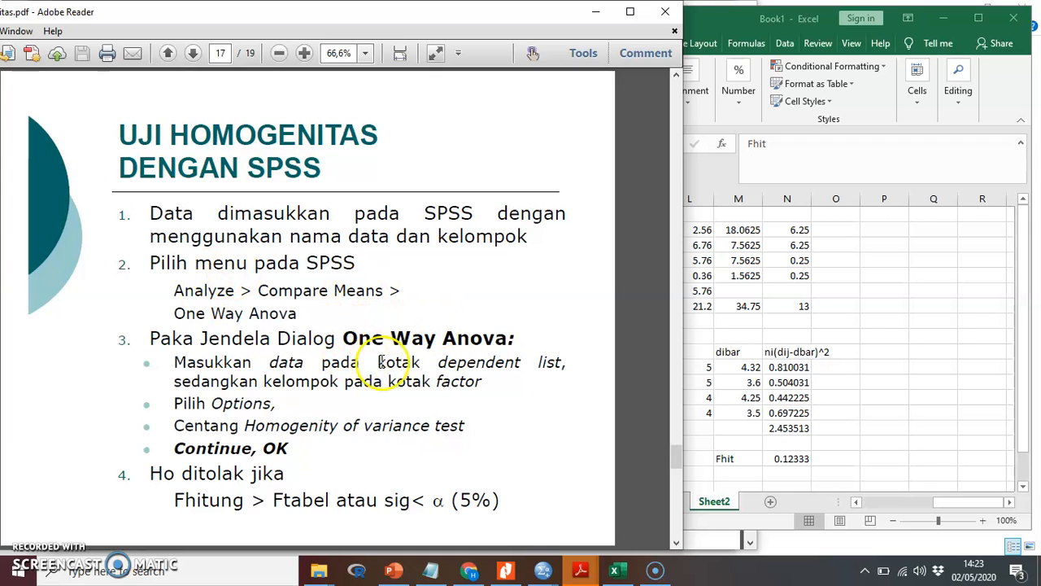
Switch to the SPSS Data Editor and set up a One-Way ANOVA with data as the dependent variable and kelompok as the factor.
{"action": "left_click", "coordinate": [543, 570]}
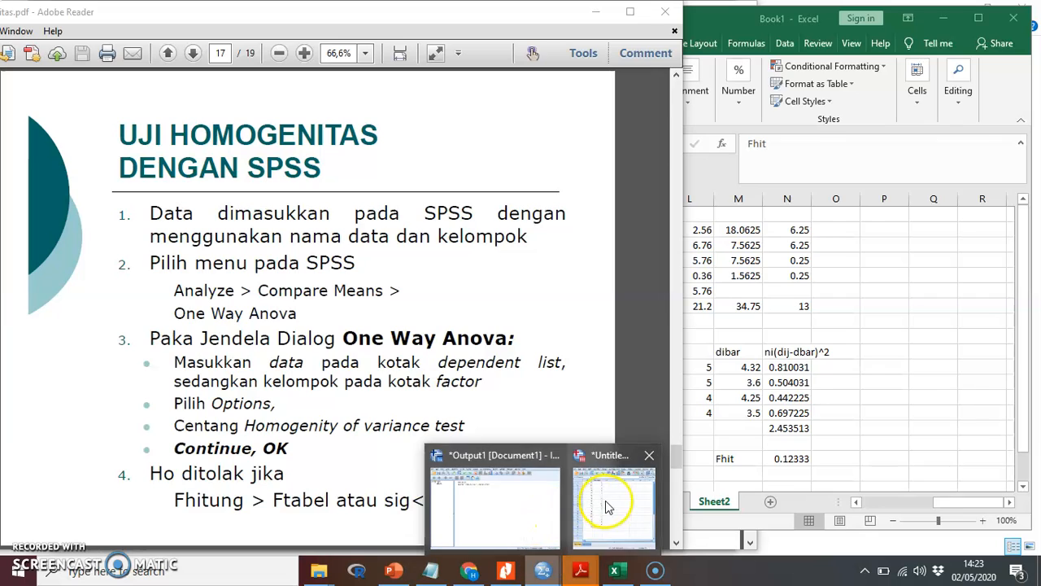
{"action": "left_click", "coordinate": [612, 504]}
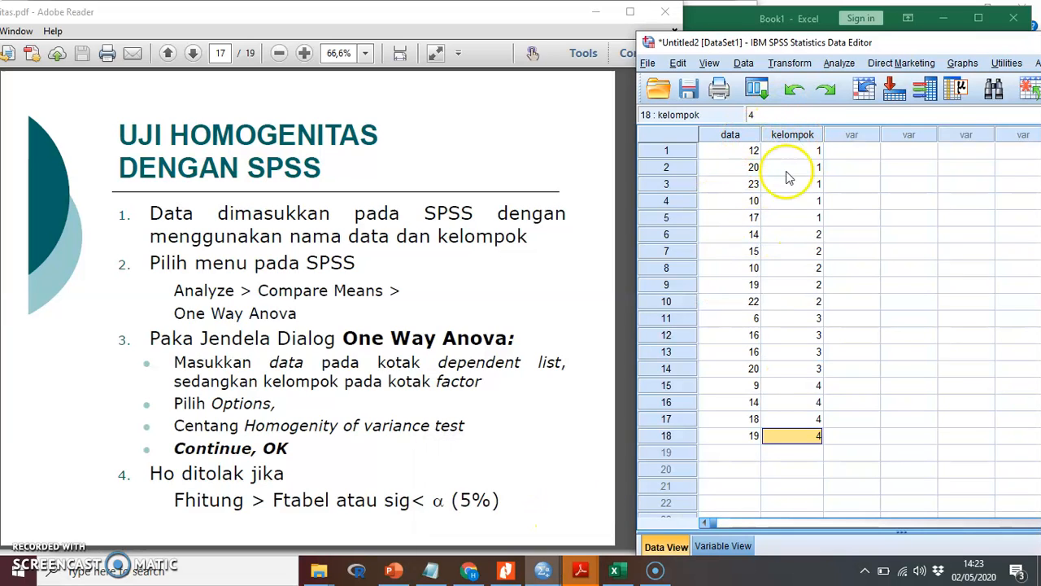
{"action": "left_click", "coordinate": [841, 65]}
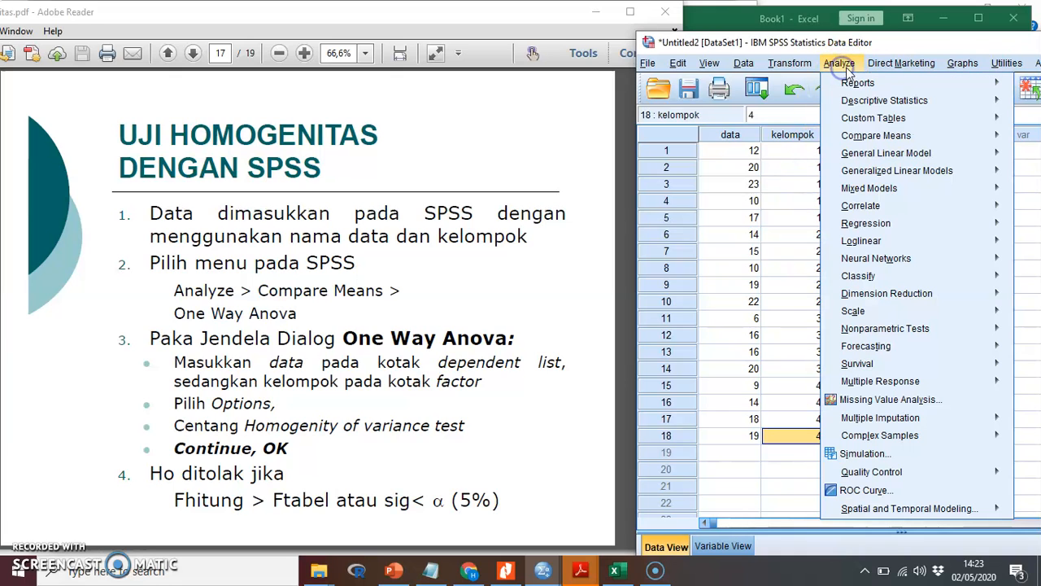
{"action": "mouse_move", "coordinate": [875, 106]}
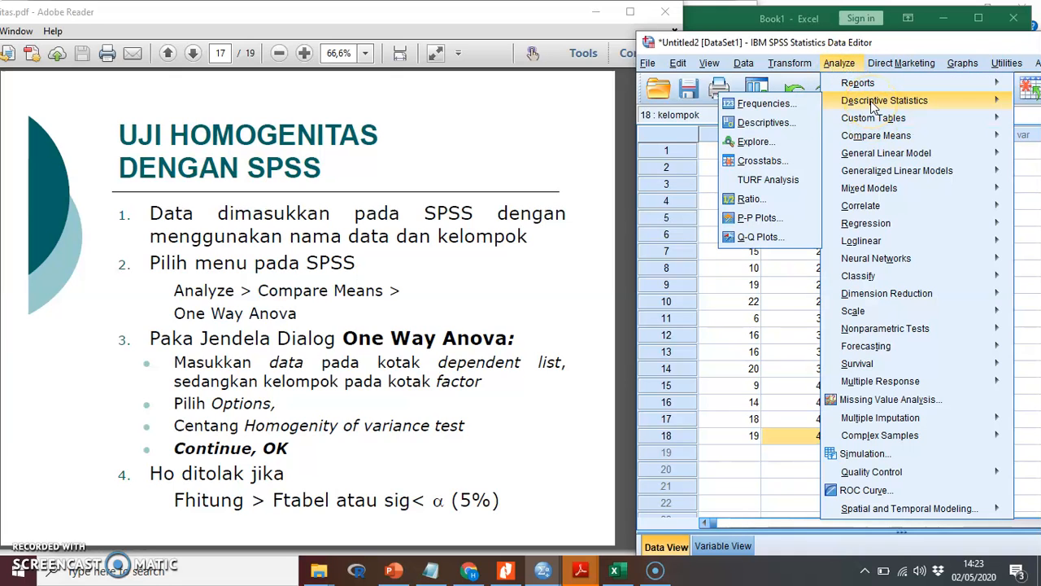
{"action": "mouse_move", "coordinate": [876, 138]}
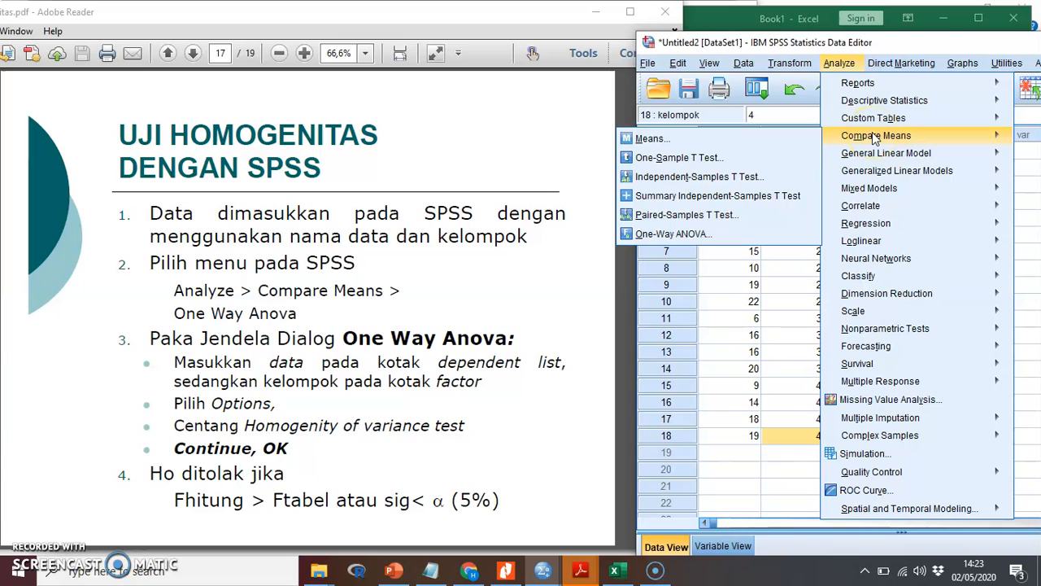
{"action": "left_click", "coordinate": [705, 234]}
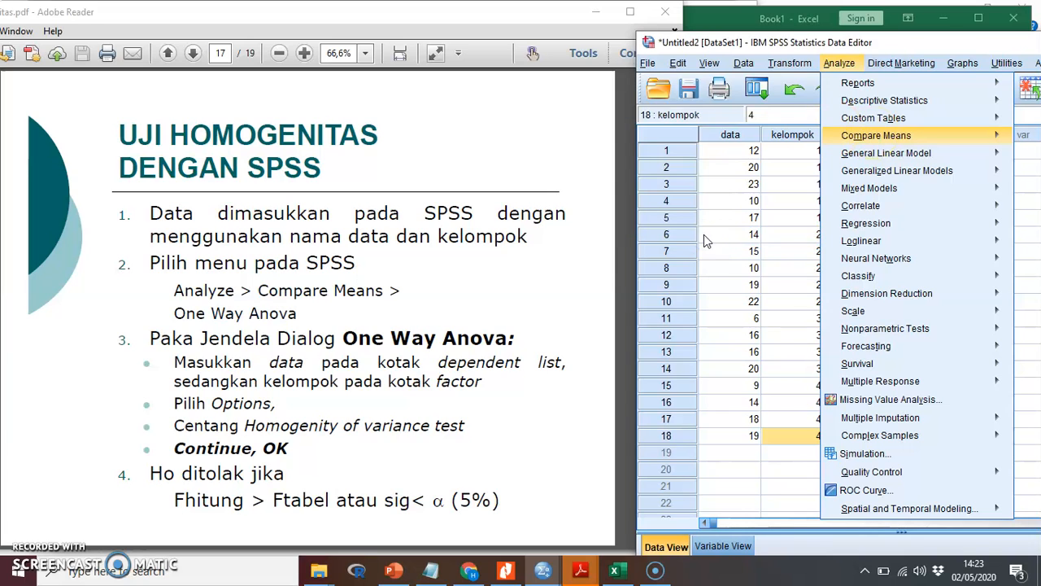
{"action": "left_click", "coordinate": [653, 153]}
{"action": "left_click", "coordinate": [566, 135]}
{"action": "left_click", "coordinate": [652, 222]}
Enable the Homogeneity of variance test in the One-Way ANOVA options.
{"action": "left_click", "coordinate": [805, 154]}
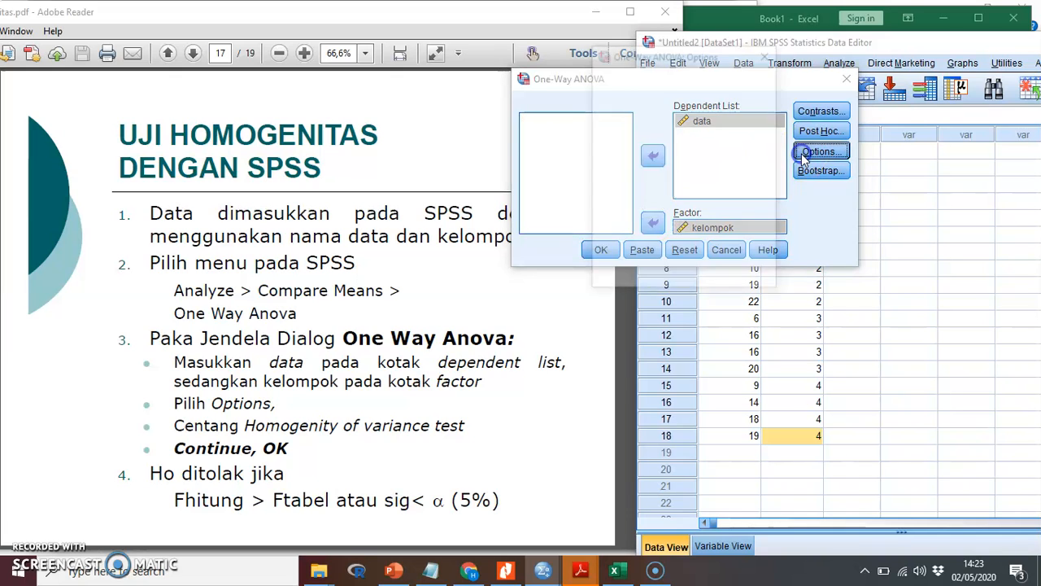
{"action": "left_click", "coordinate": [370, 139]}
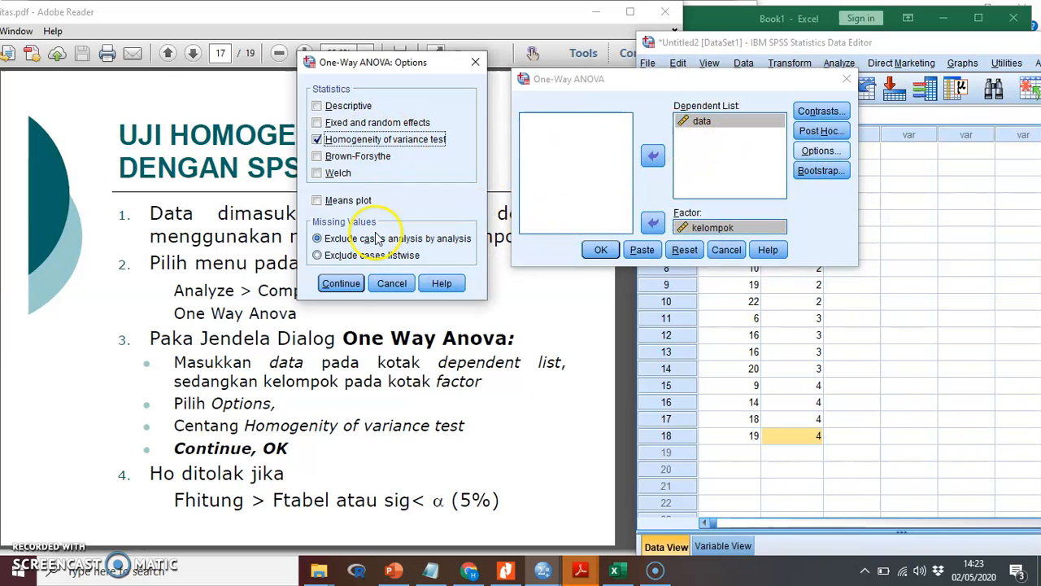